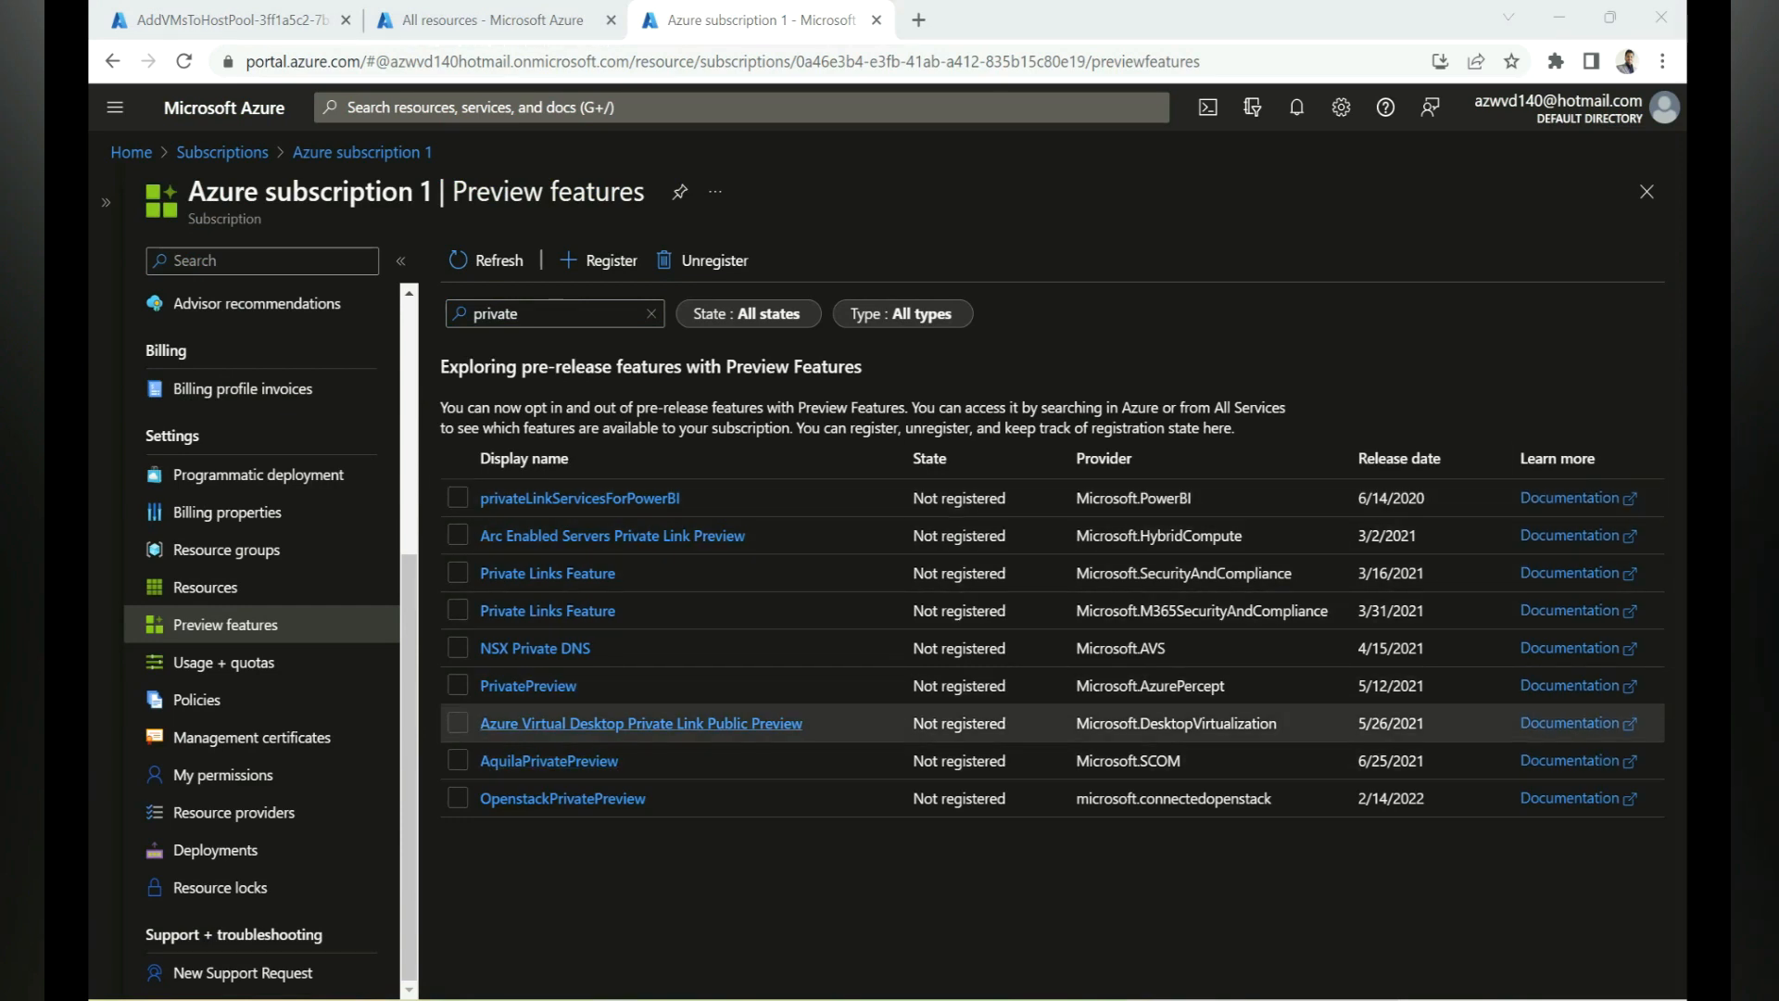
Register the Azure Virtual Desktop Private Link Public Preview feature for the subscription and check its registration state
{"action": "left_click", "coordinate": [641, 723]}
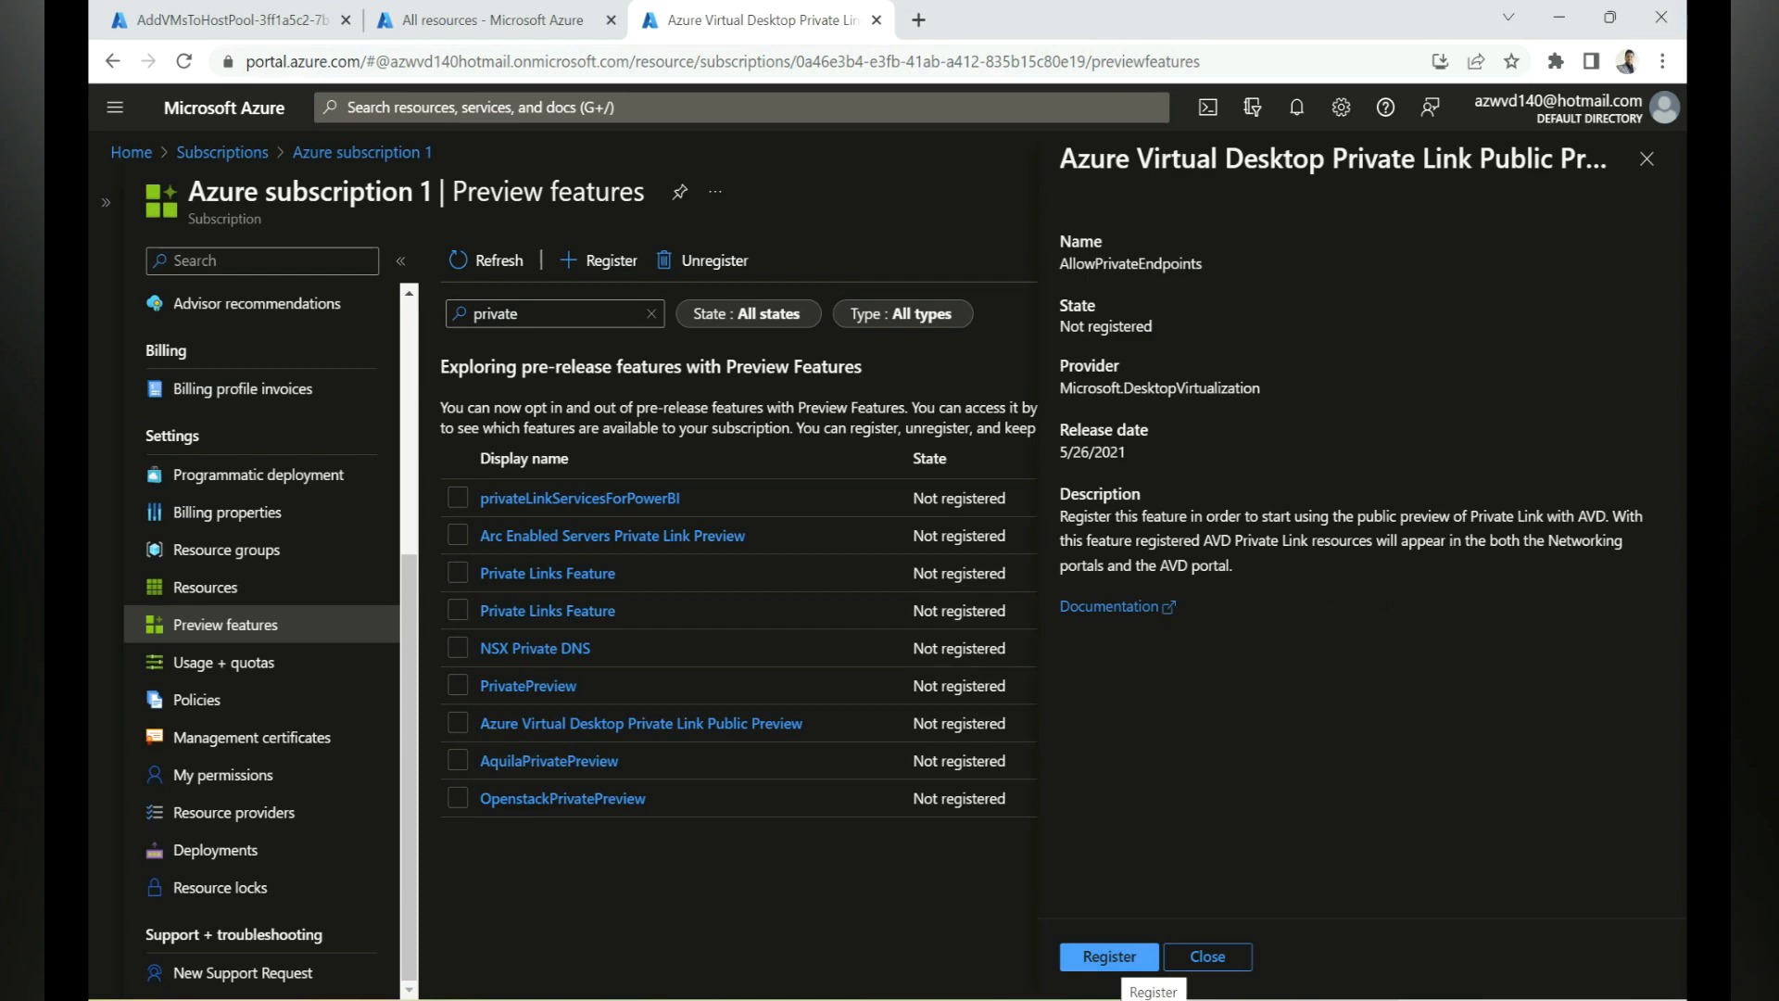
{"action": "left_click", "coordinate": [1109, 956]}
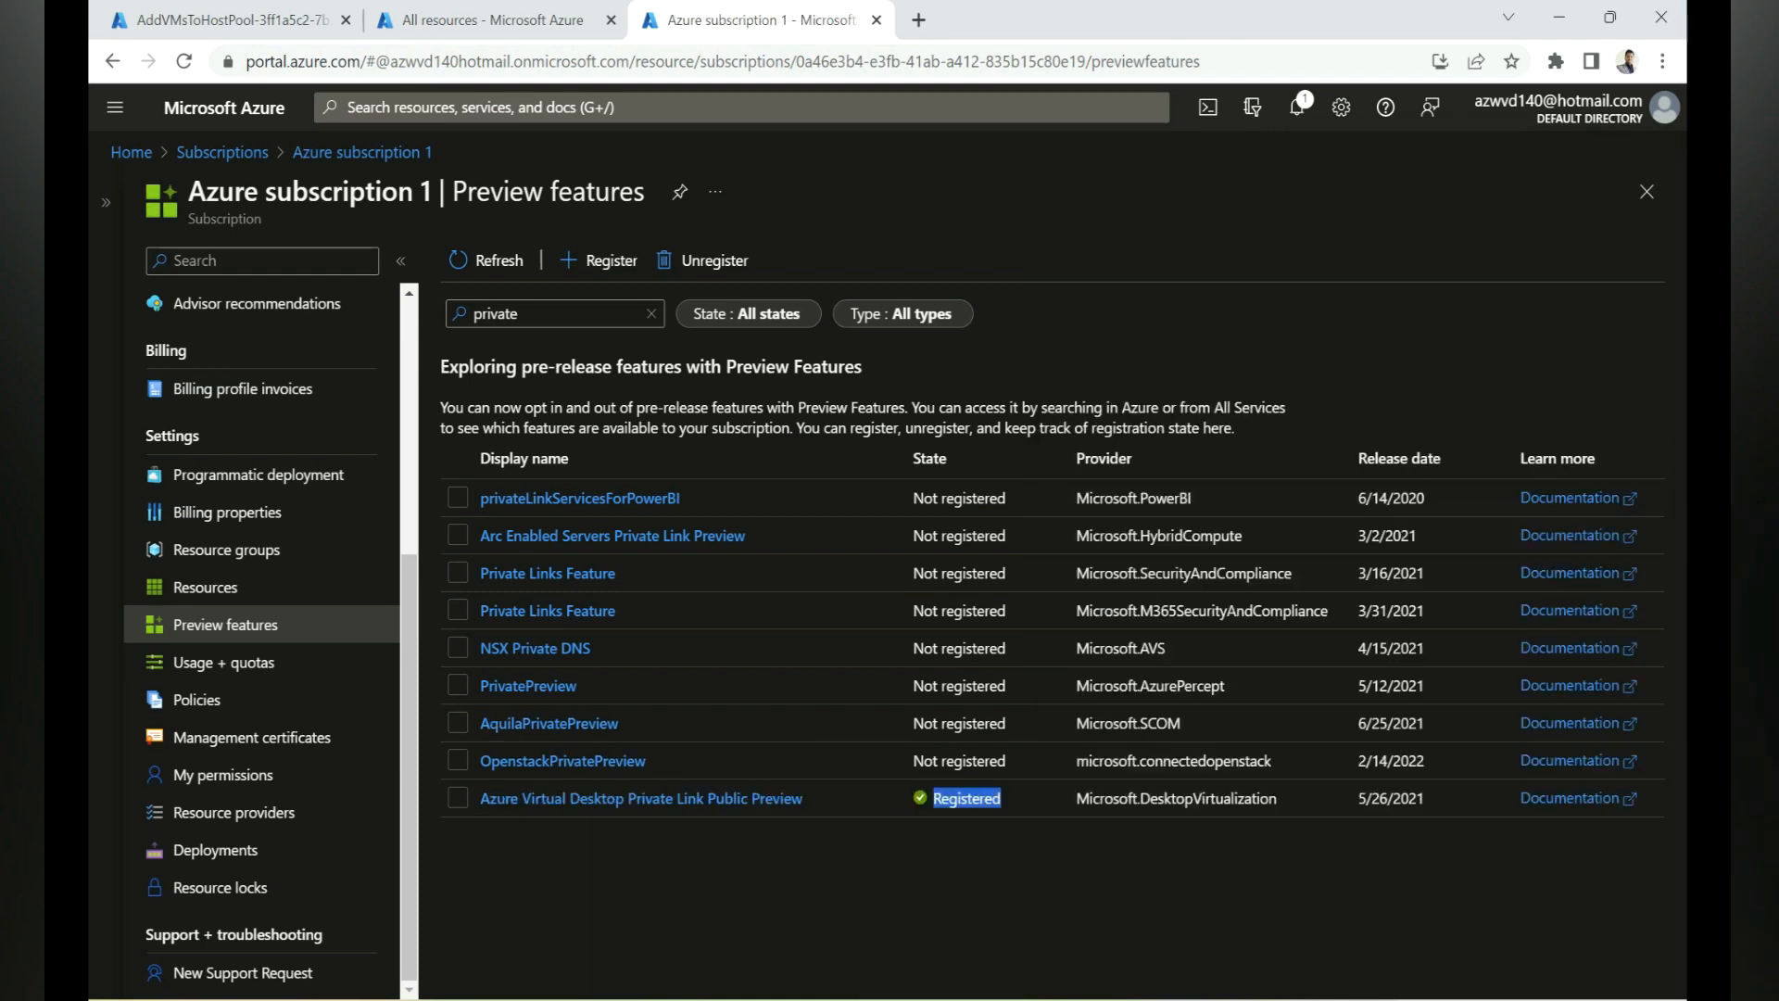
{"action": "left_click_drag", "start_coordinate": [948, 458], "coordinate": [913, 459]}
{"action": "left_click_drag", "start_coordinate": [1002, 799], "coordinate": [932, 799]}
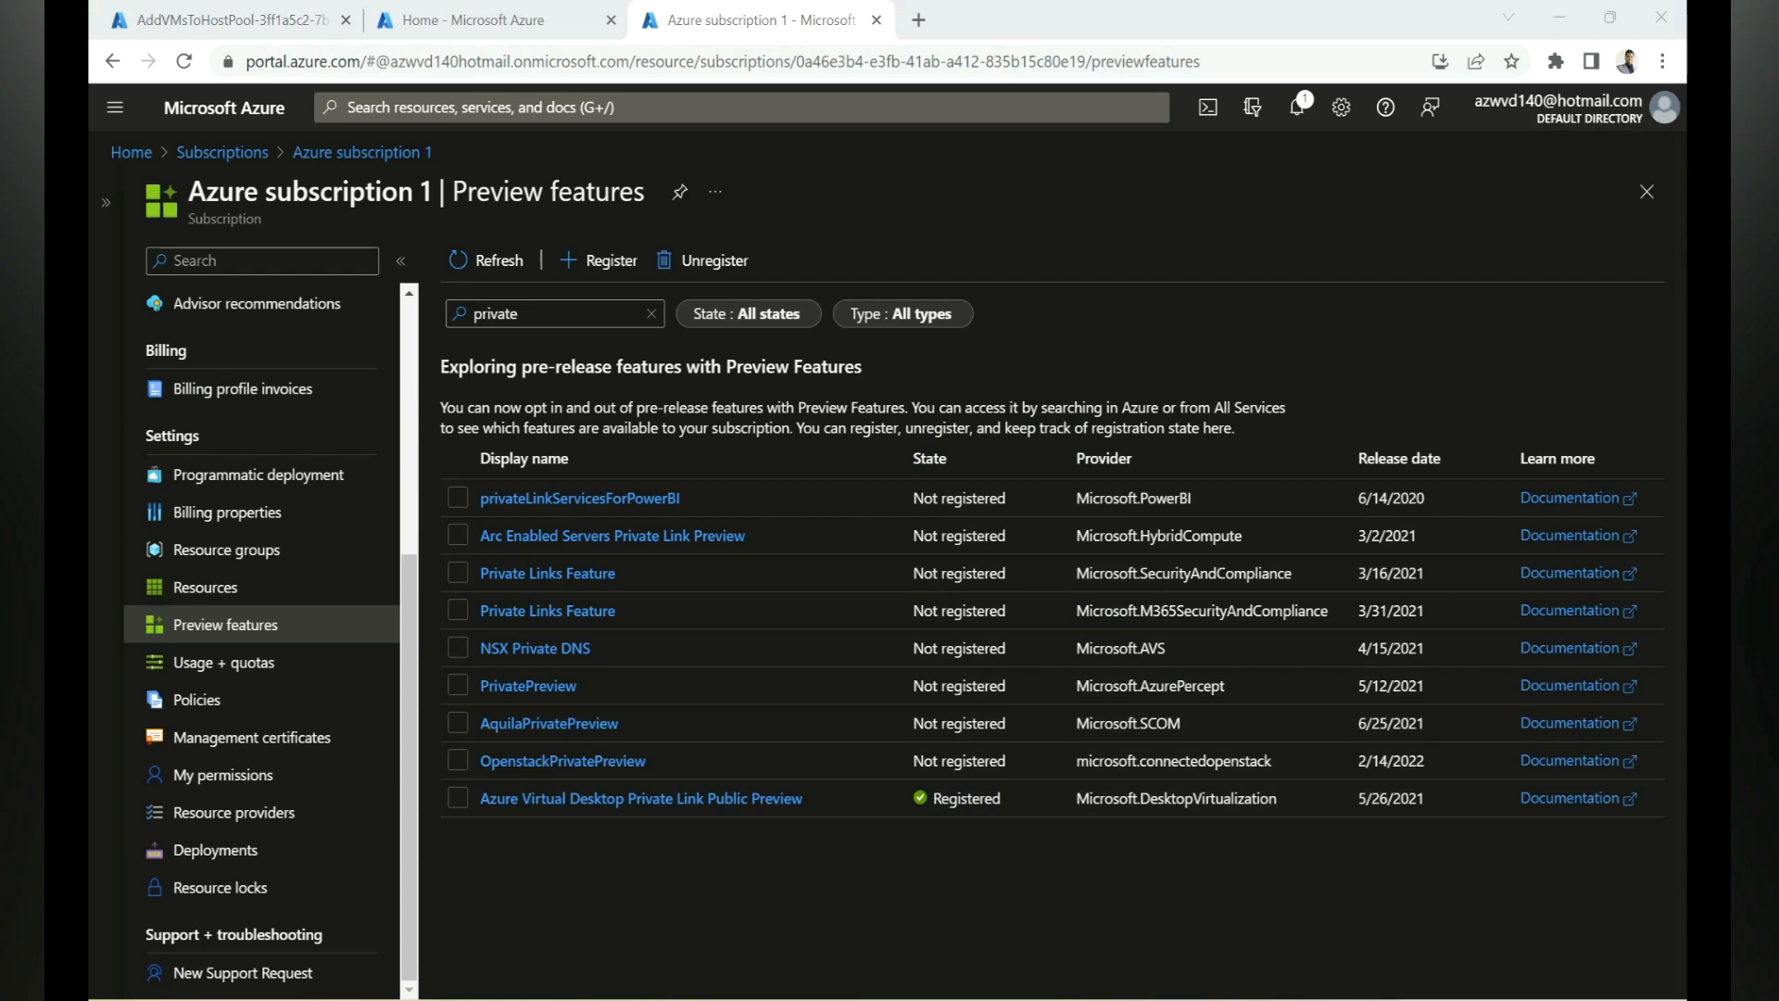
Examine the subnets of the AVD-Vnet virtual network and open the AVD-NSG security group assigned to AVD-Subnet
{"action": "left_click", "coordinate": [649, 108]}
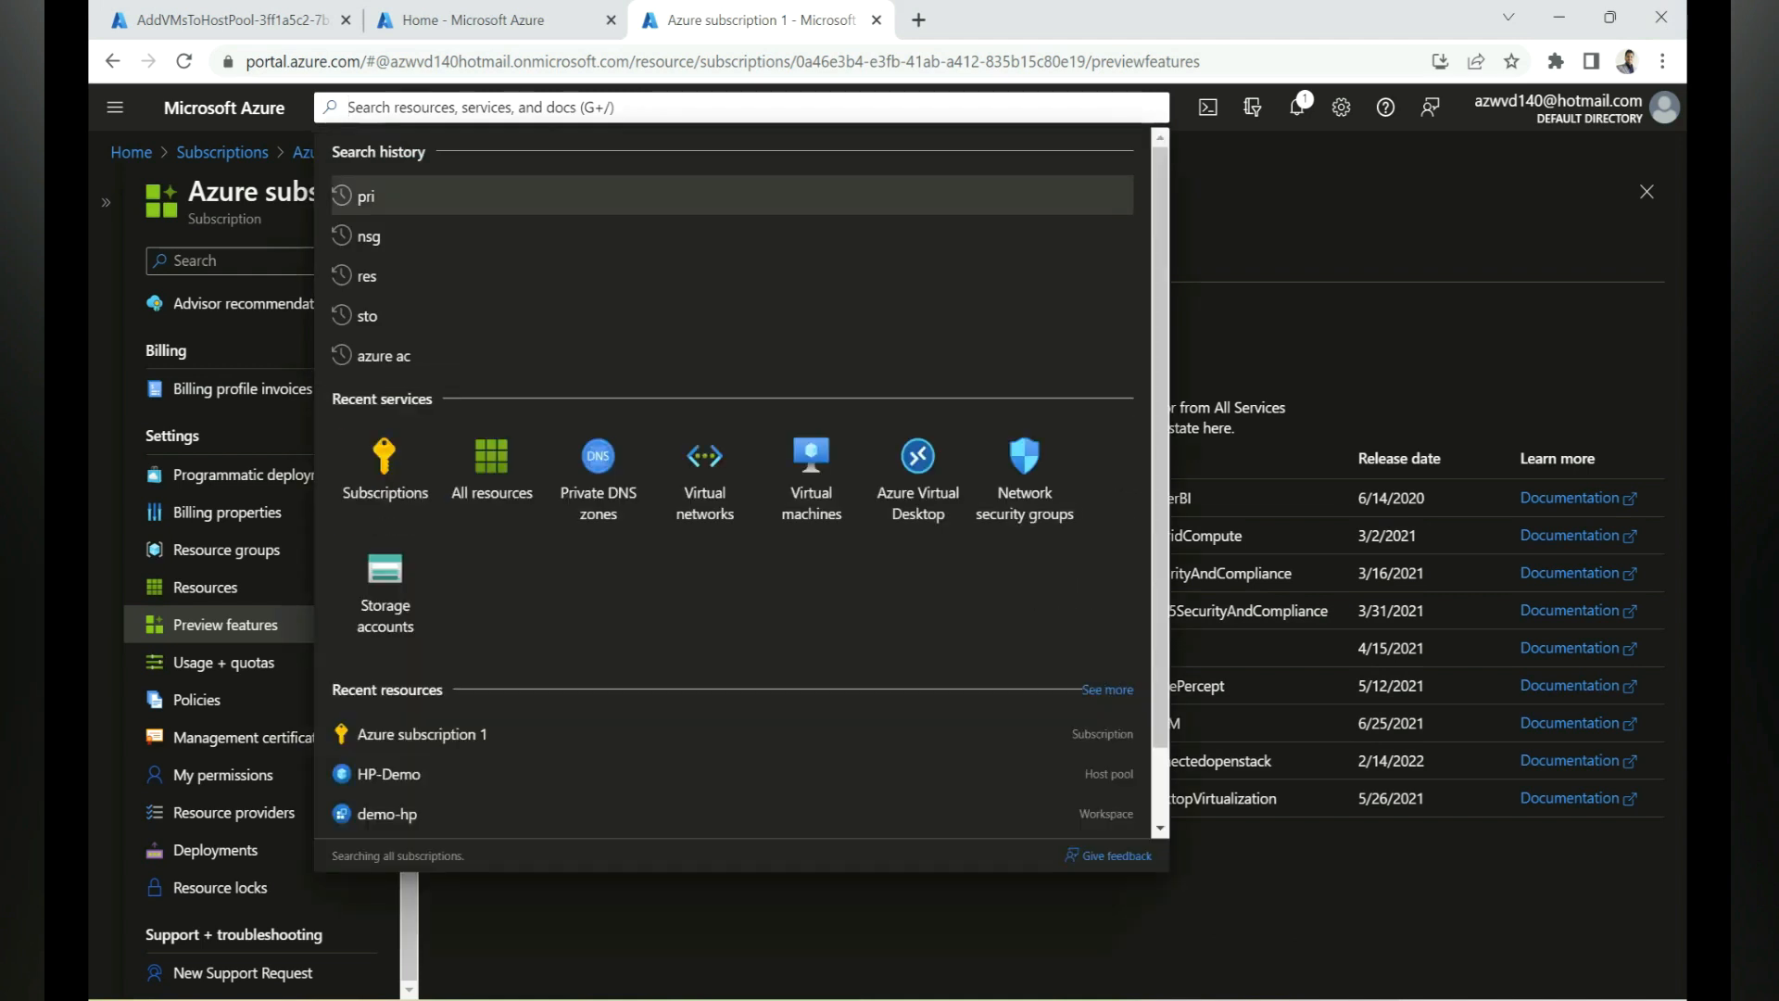
{"action": "left_click", "coordinate": [704, 468]}
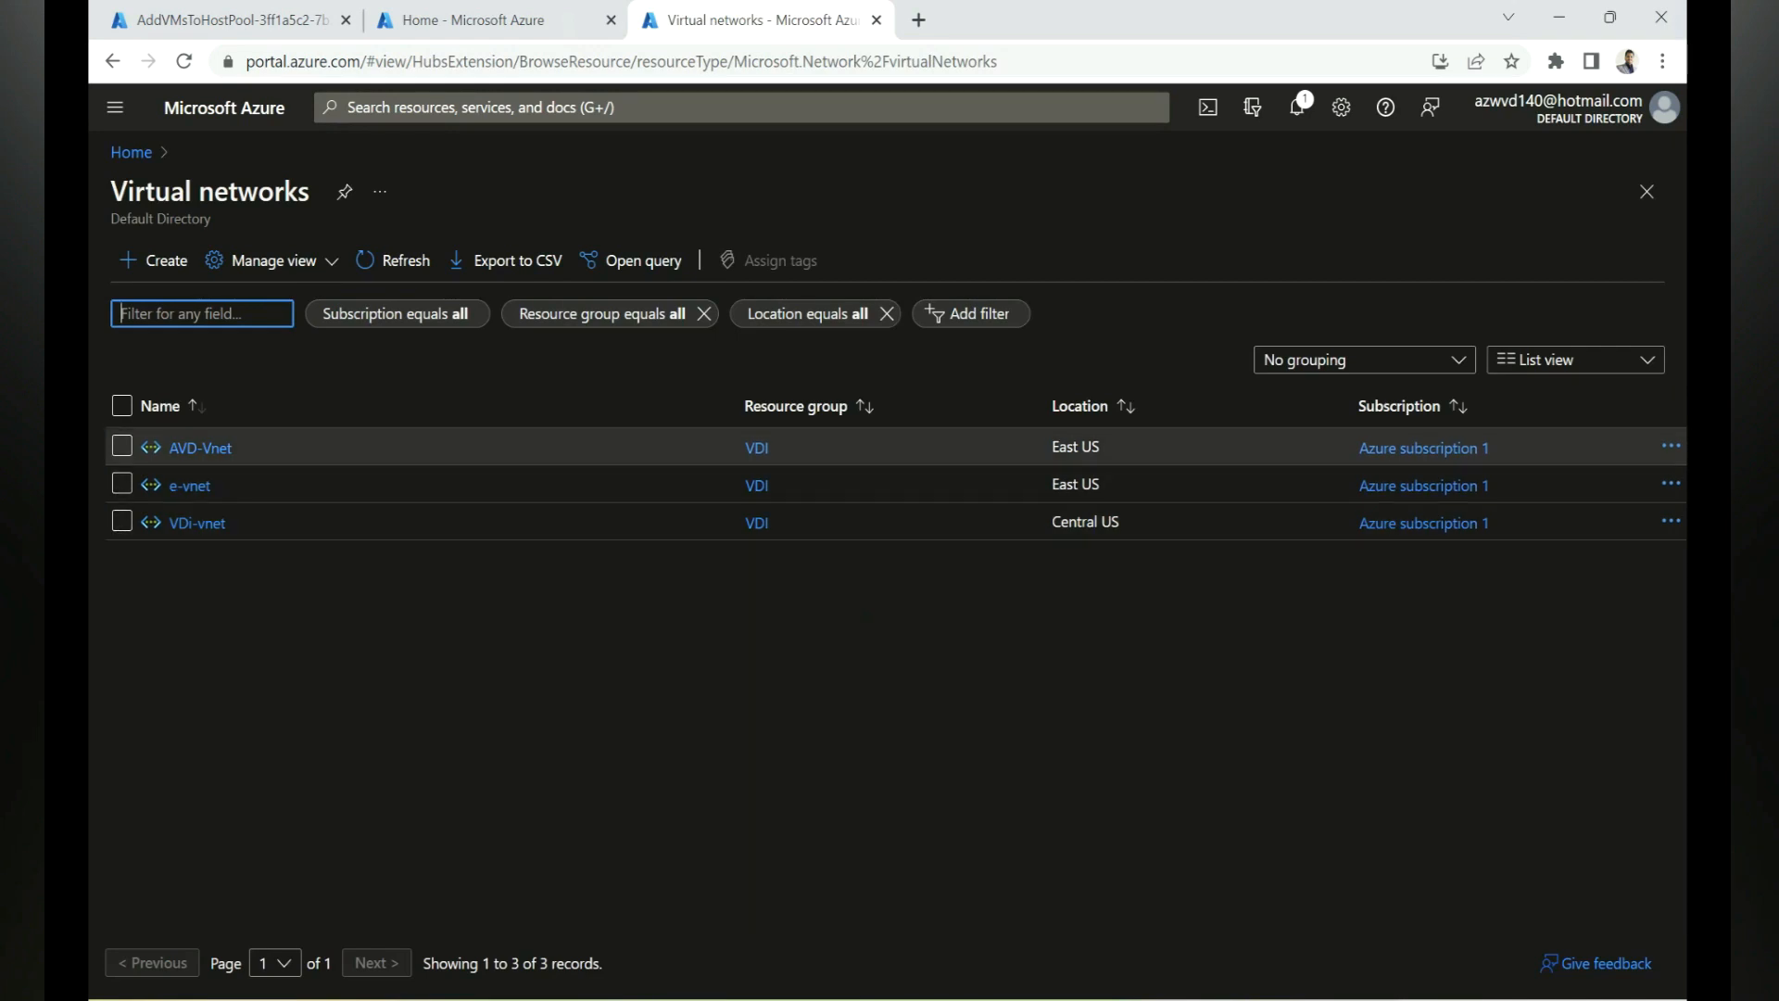
{"action": "left_click_drag", "start_coordinate": [233, 448], "coordinate": [177, 448]}
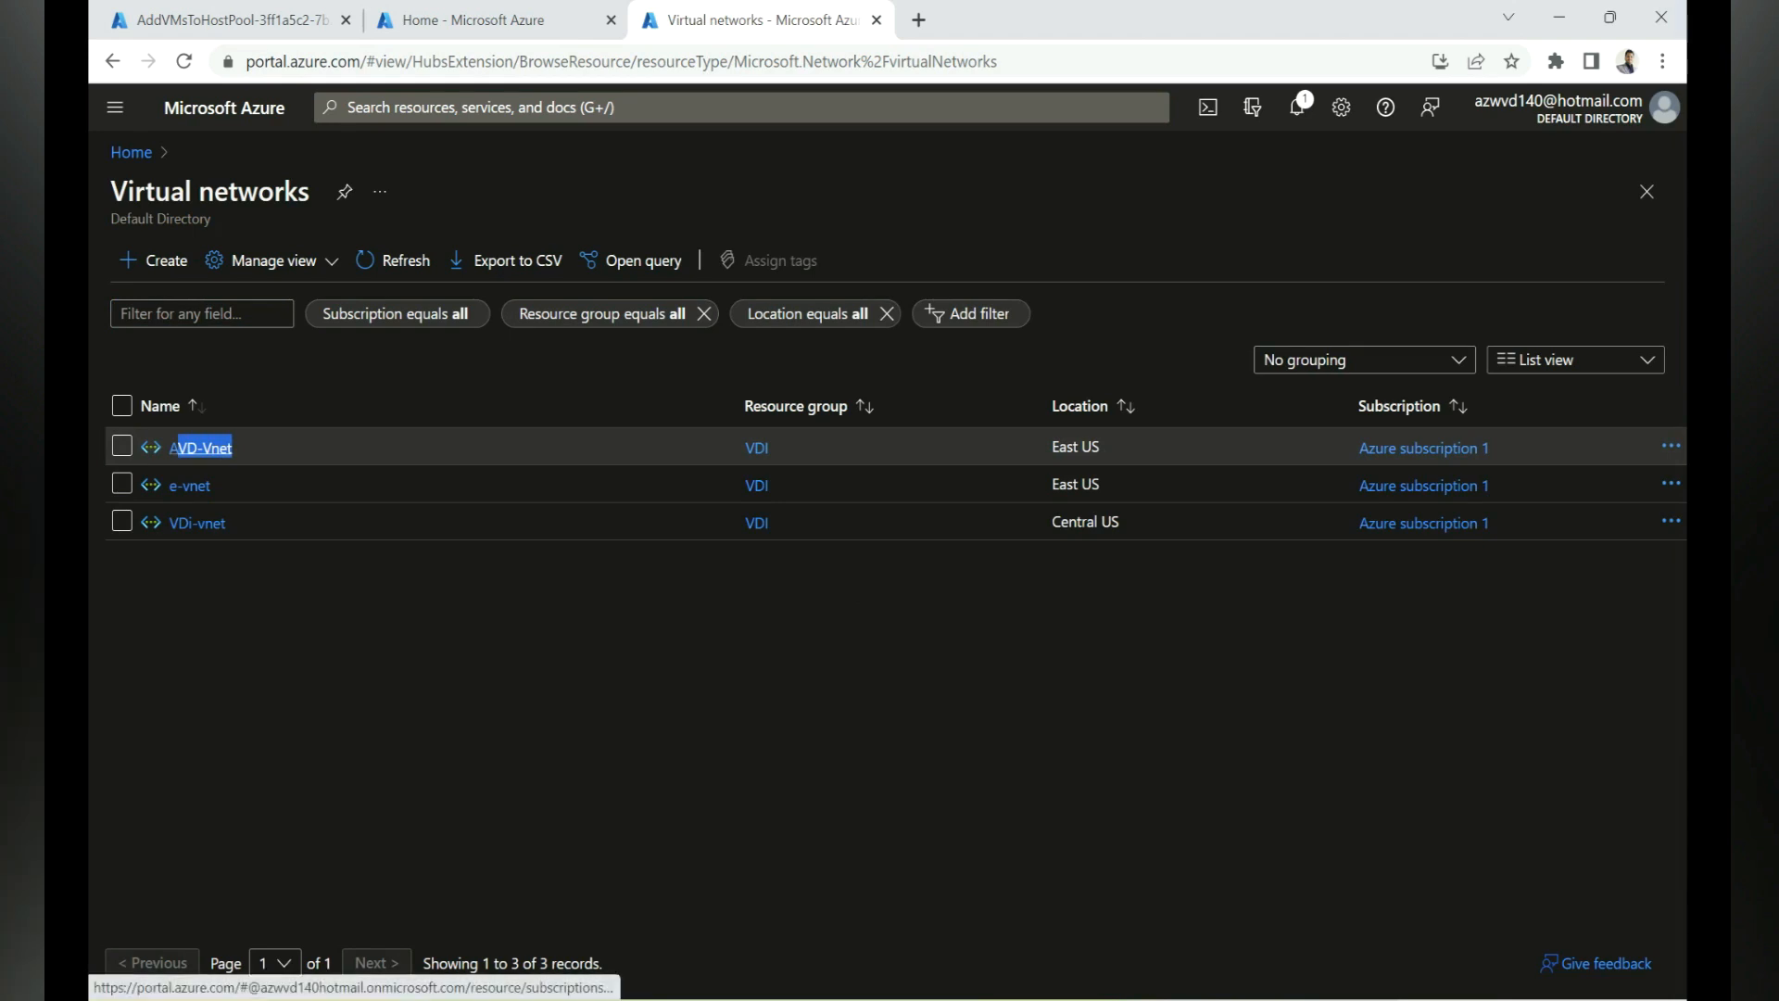
{"action": "left_click", "coordinate": [200, 448]}
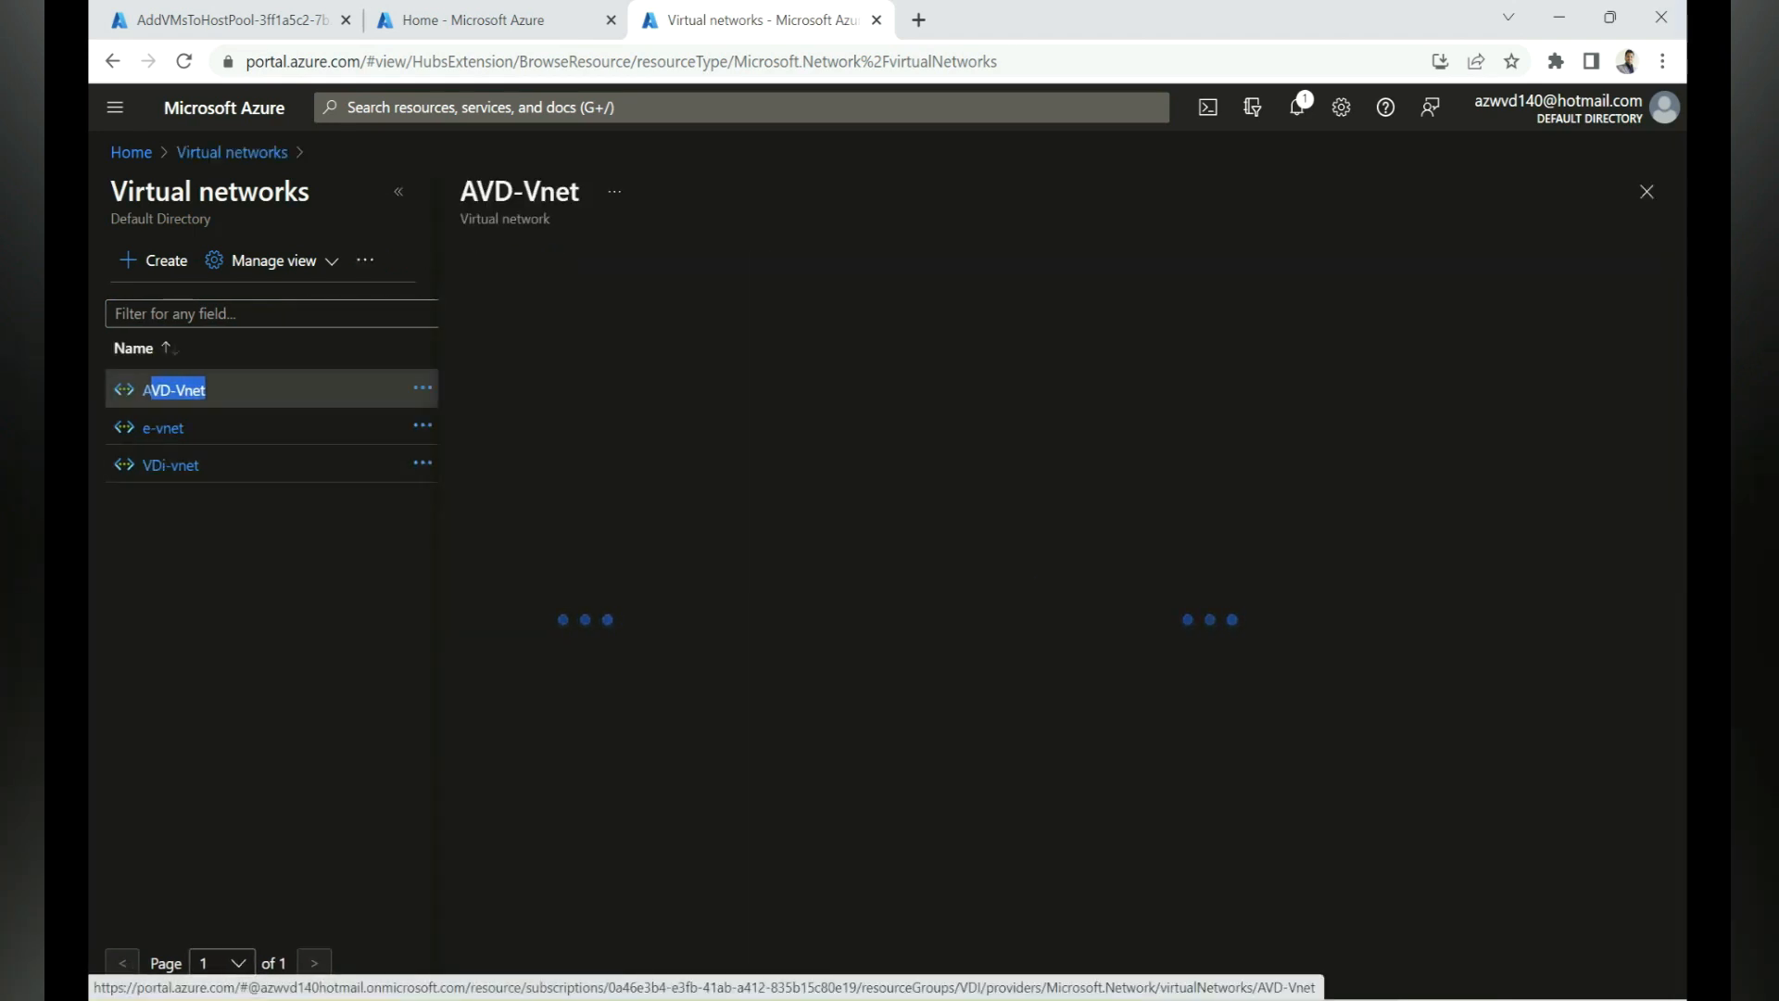
{"action": "left_click", "coordinate": [513, 613]}
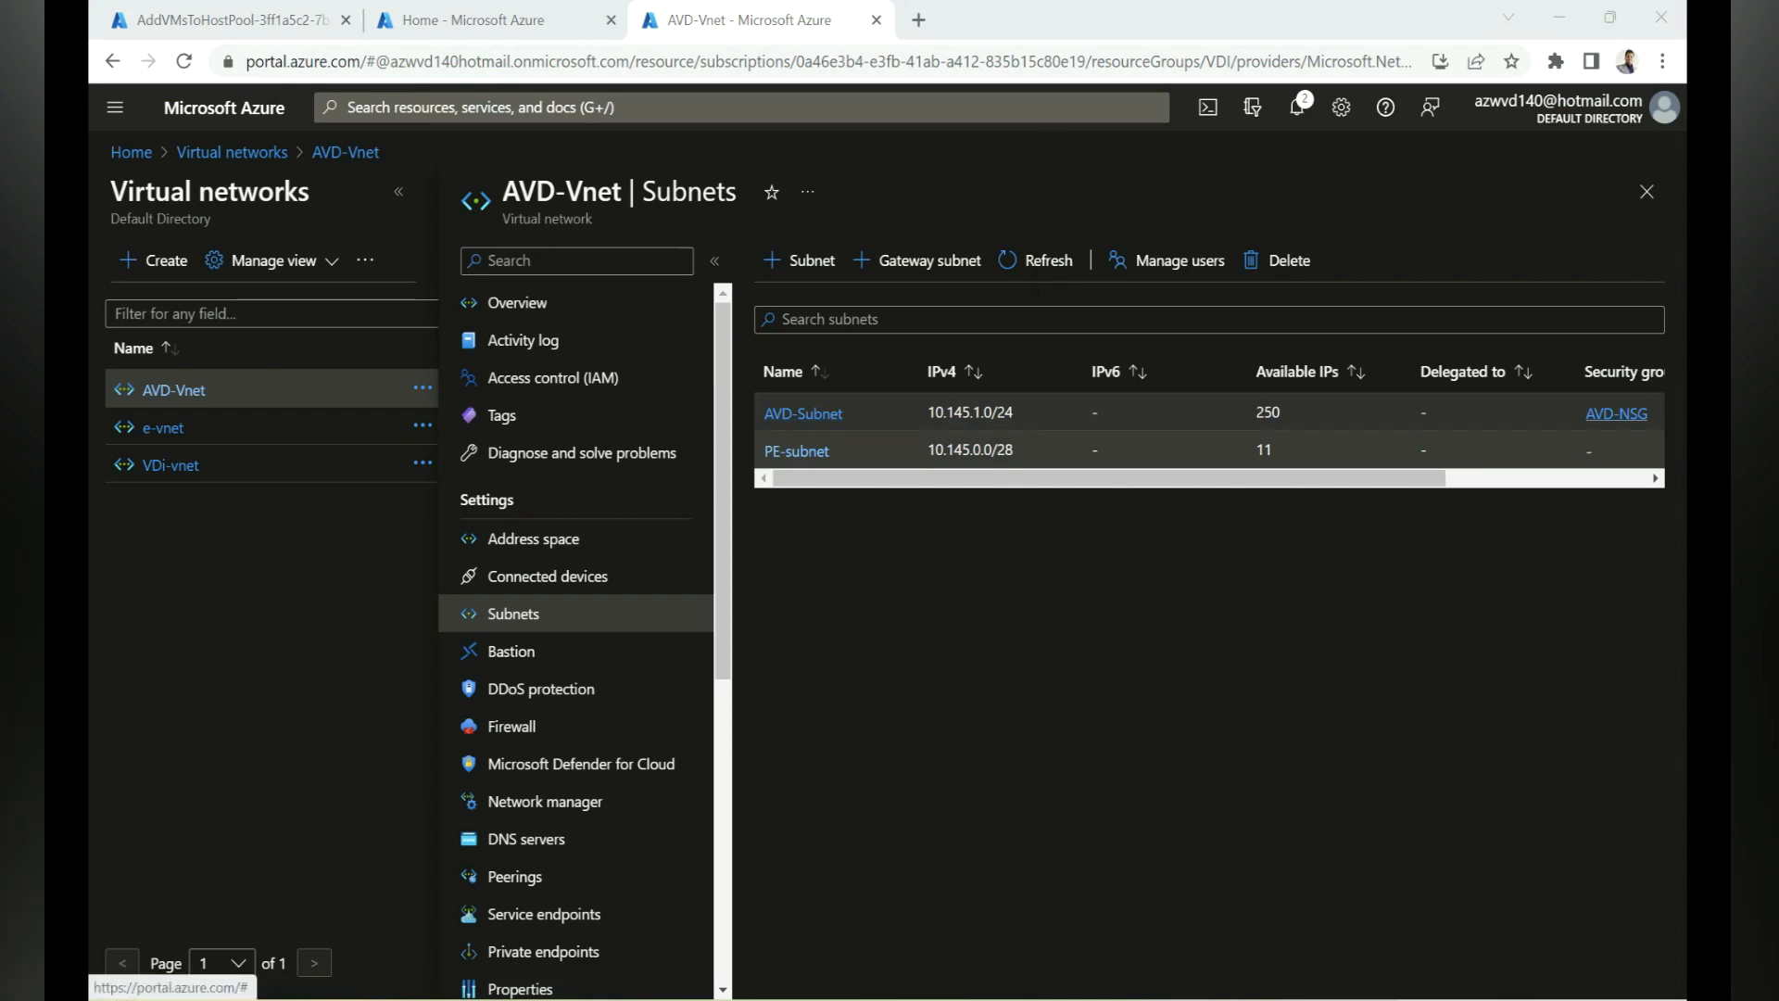
{"action": "left_click", "coordinate": [1616, 413]}
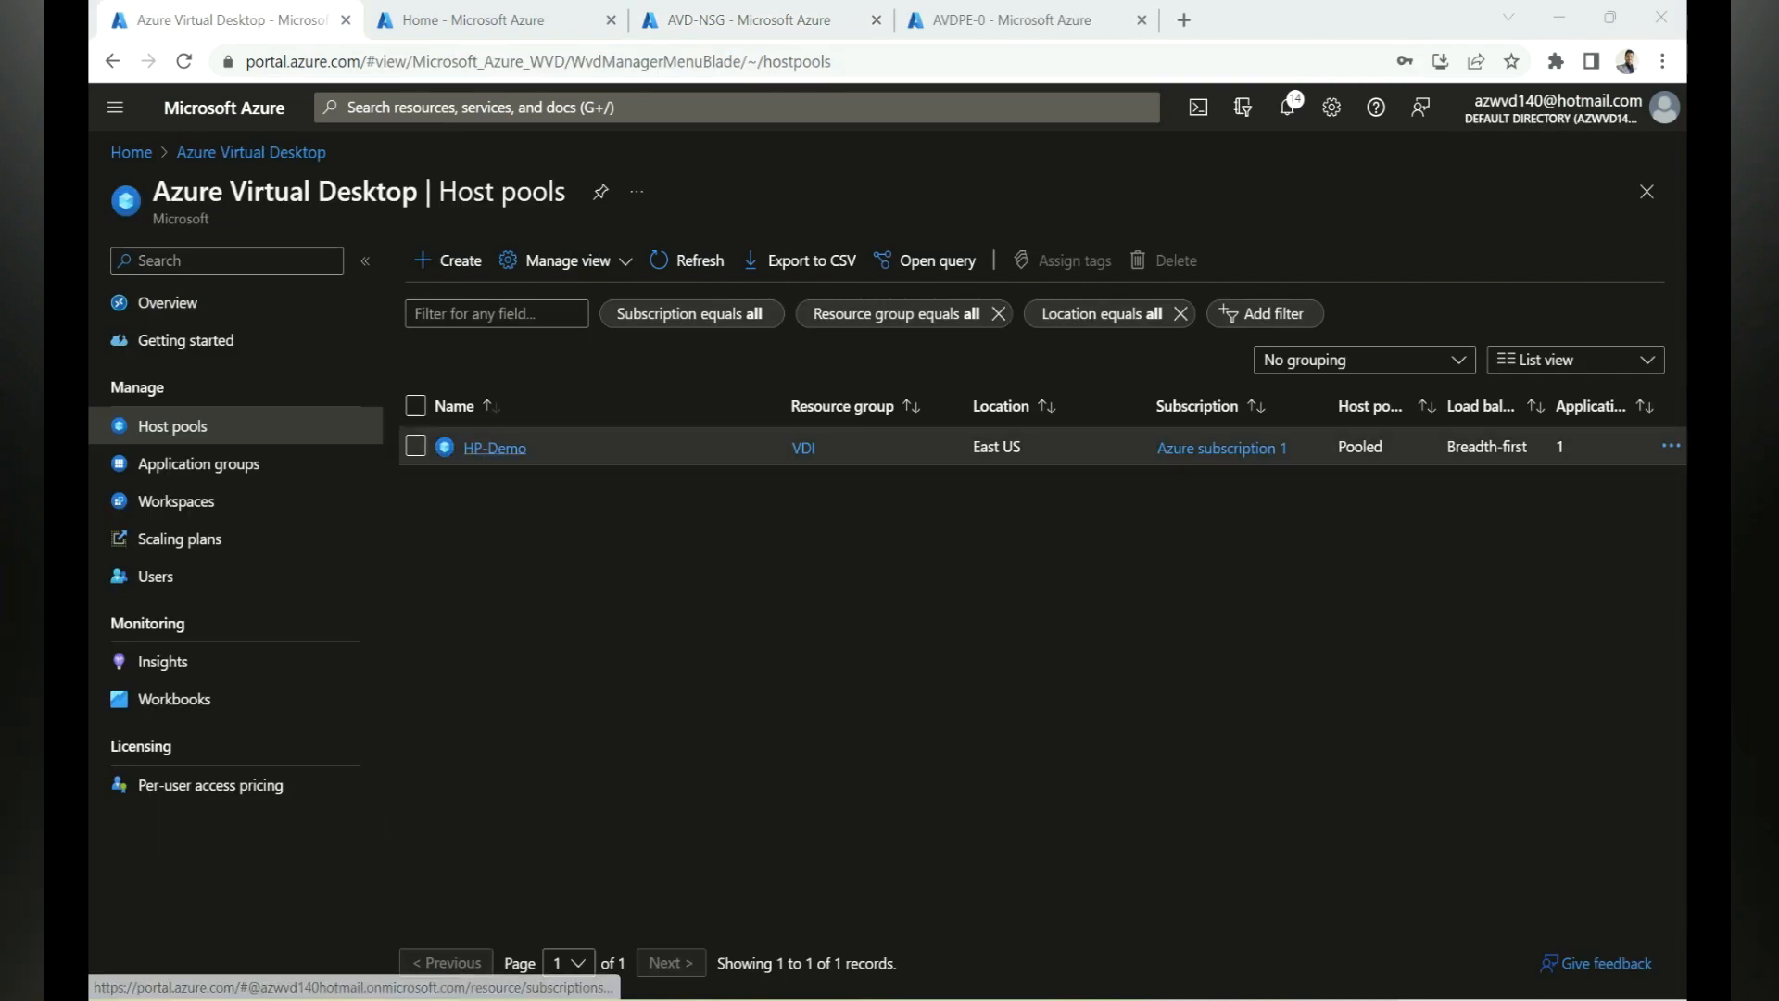
Check the status of the session host in the HP-Demo host pool
{"action": "left_click", "coordinate": [495, 447]}
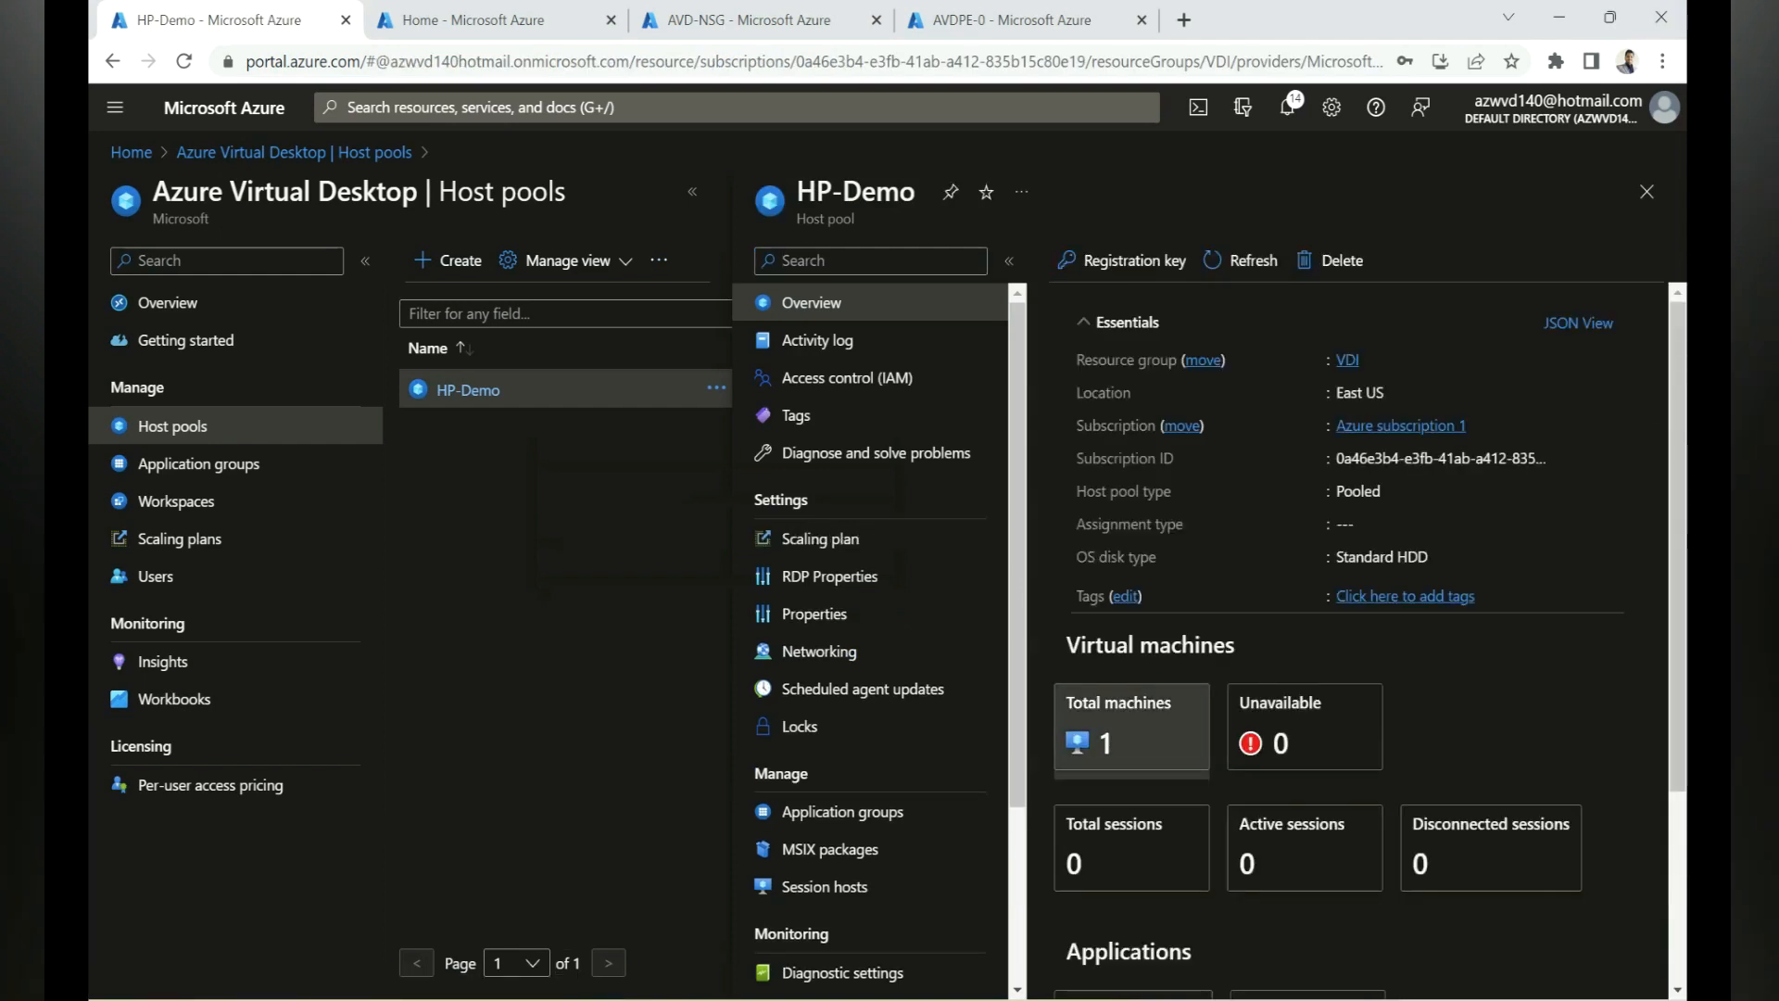
{"action": "left_click", "coordinate": [1132, 728]}
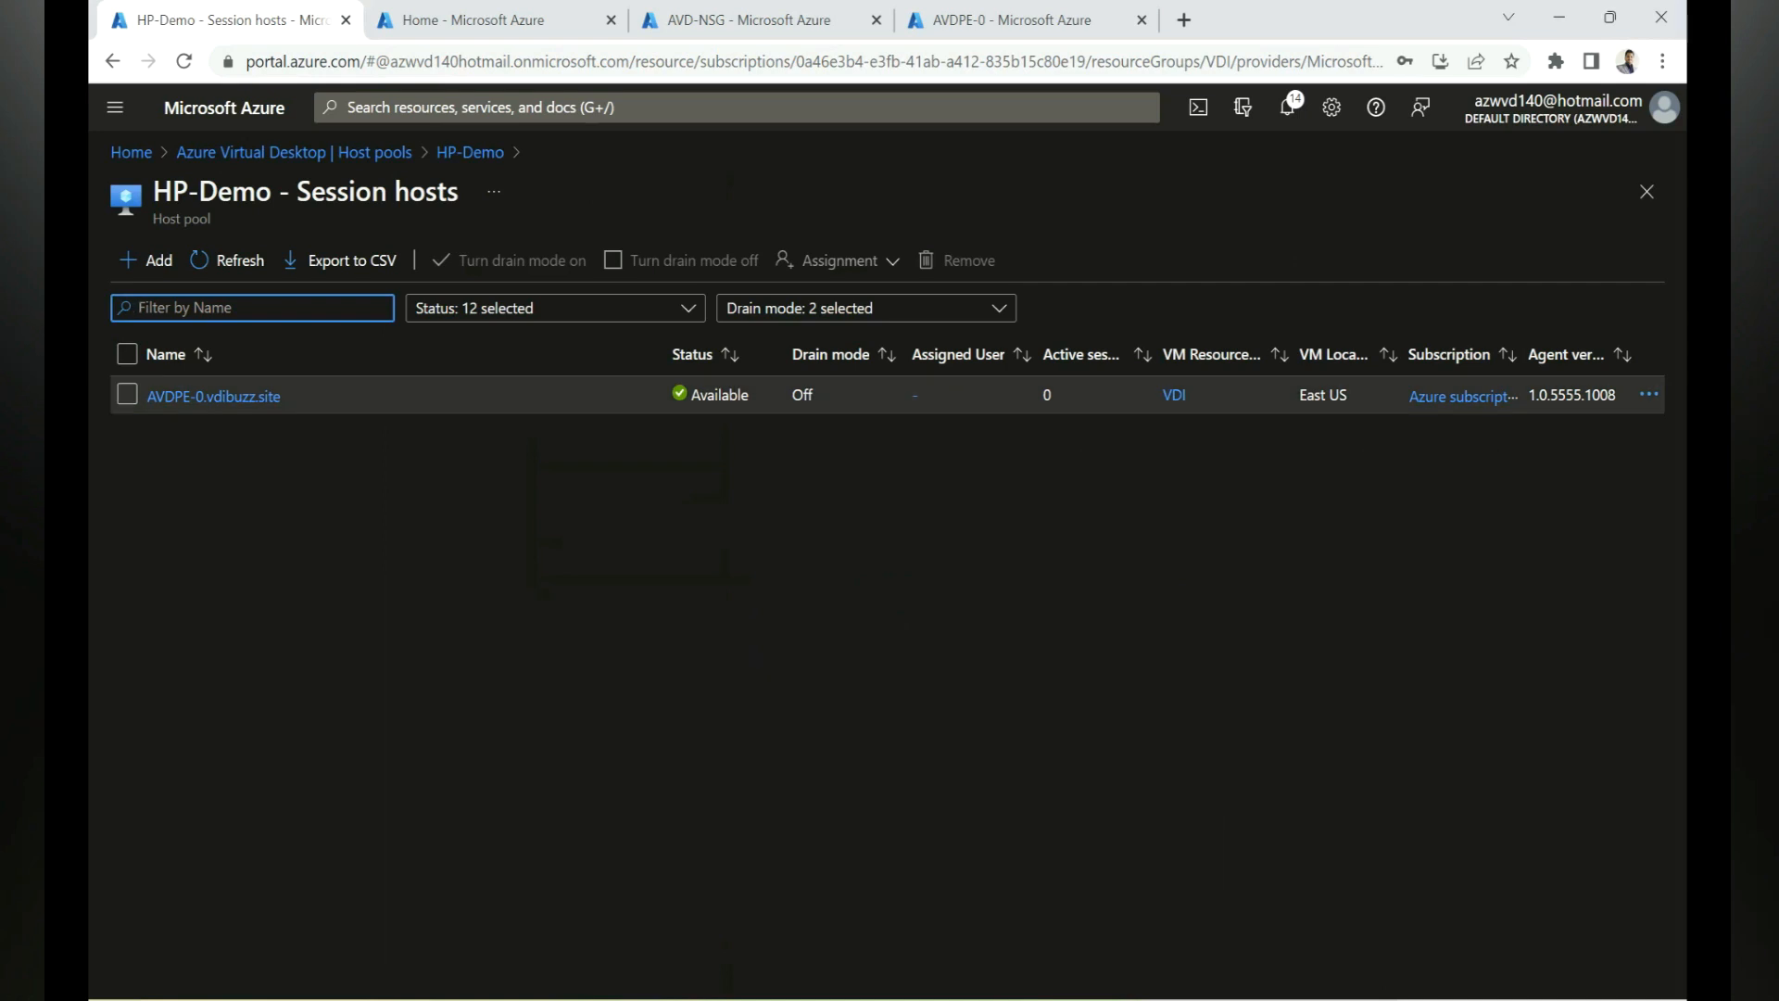
{"action": "left_click", "coordinate": [478, 107]}
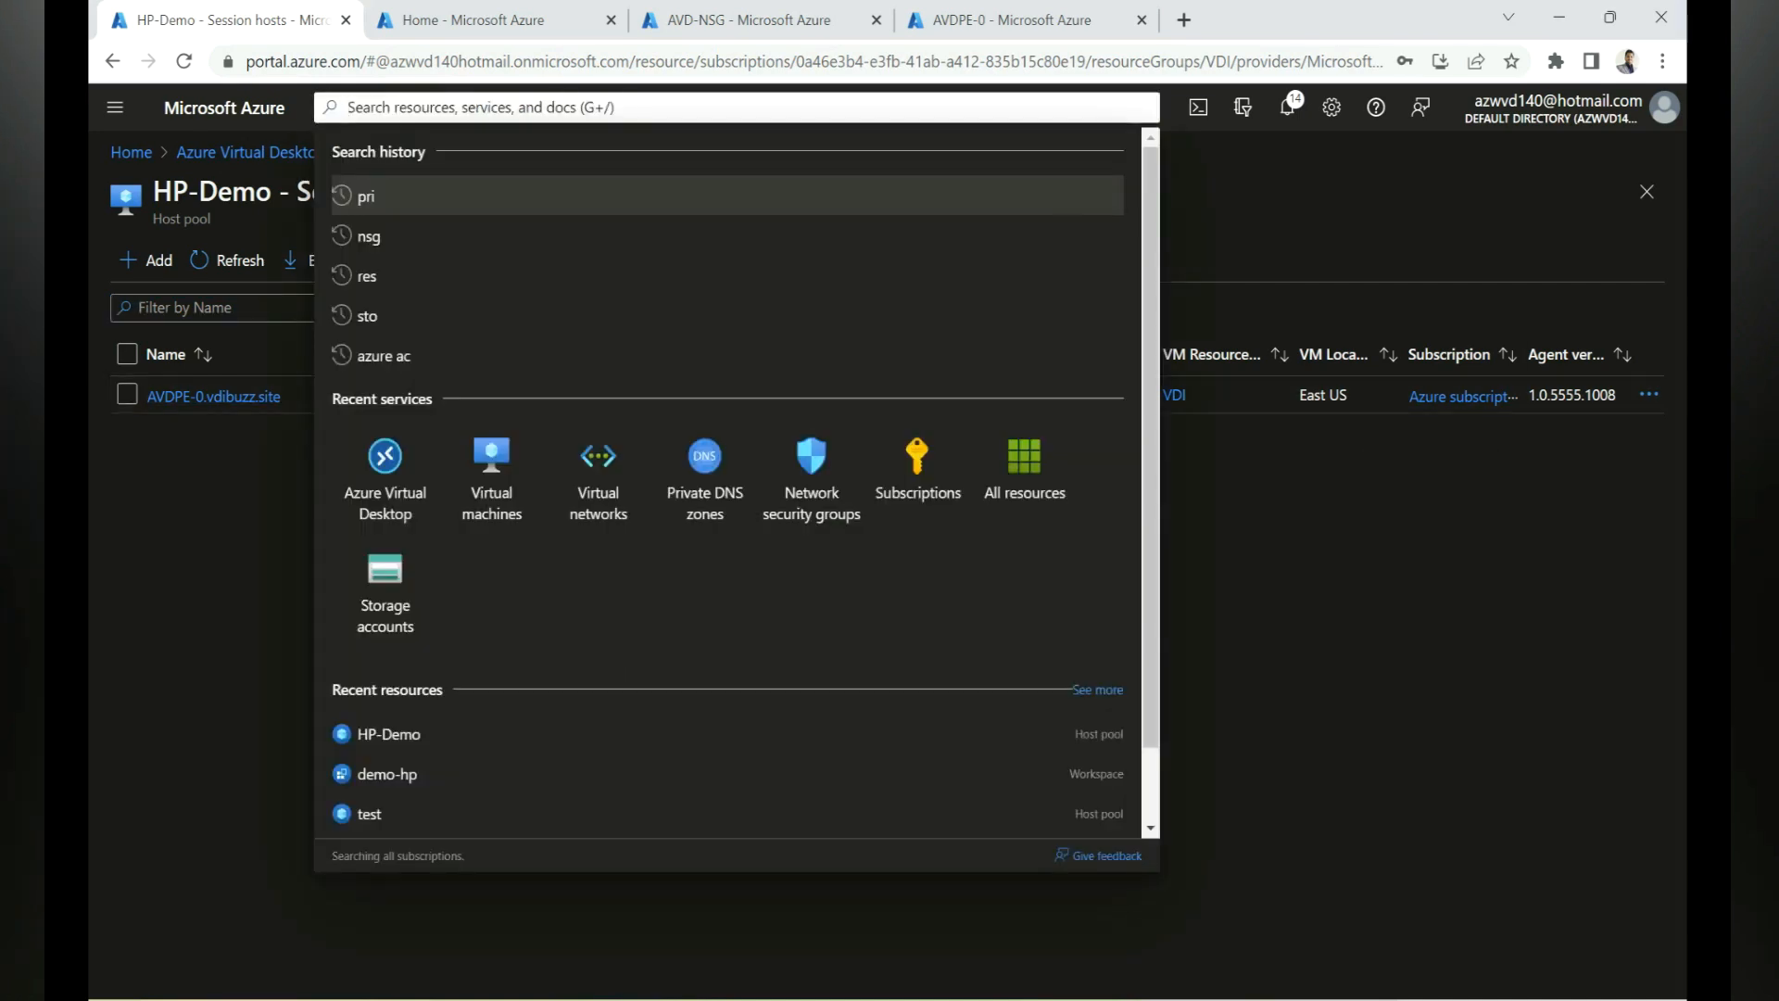
{"action": "left_click", "coordinate": [491, 468]}
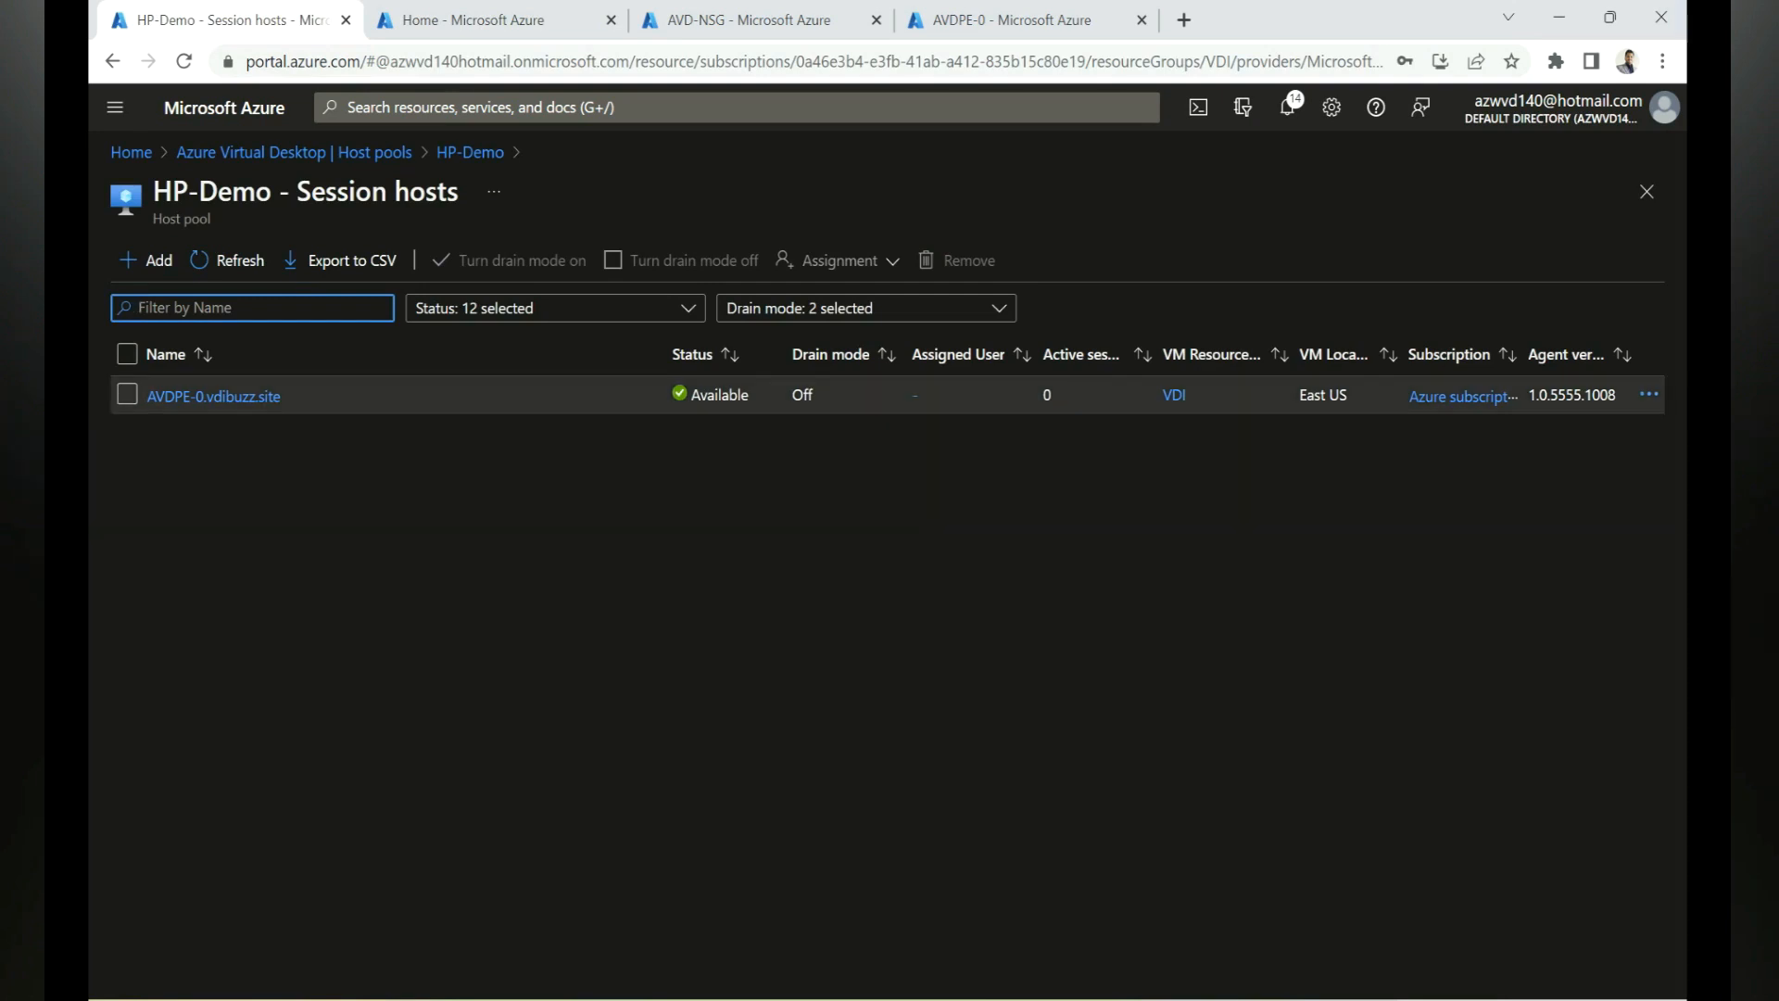
{"action": "left_click_drag", "start_coordinate": [750, 394], "coordinate": [690, 395]}
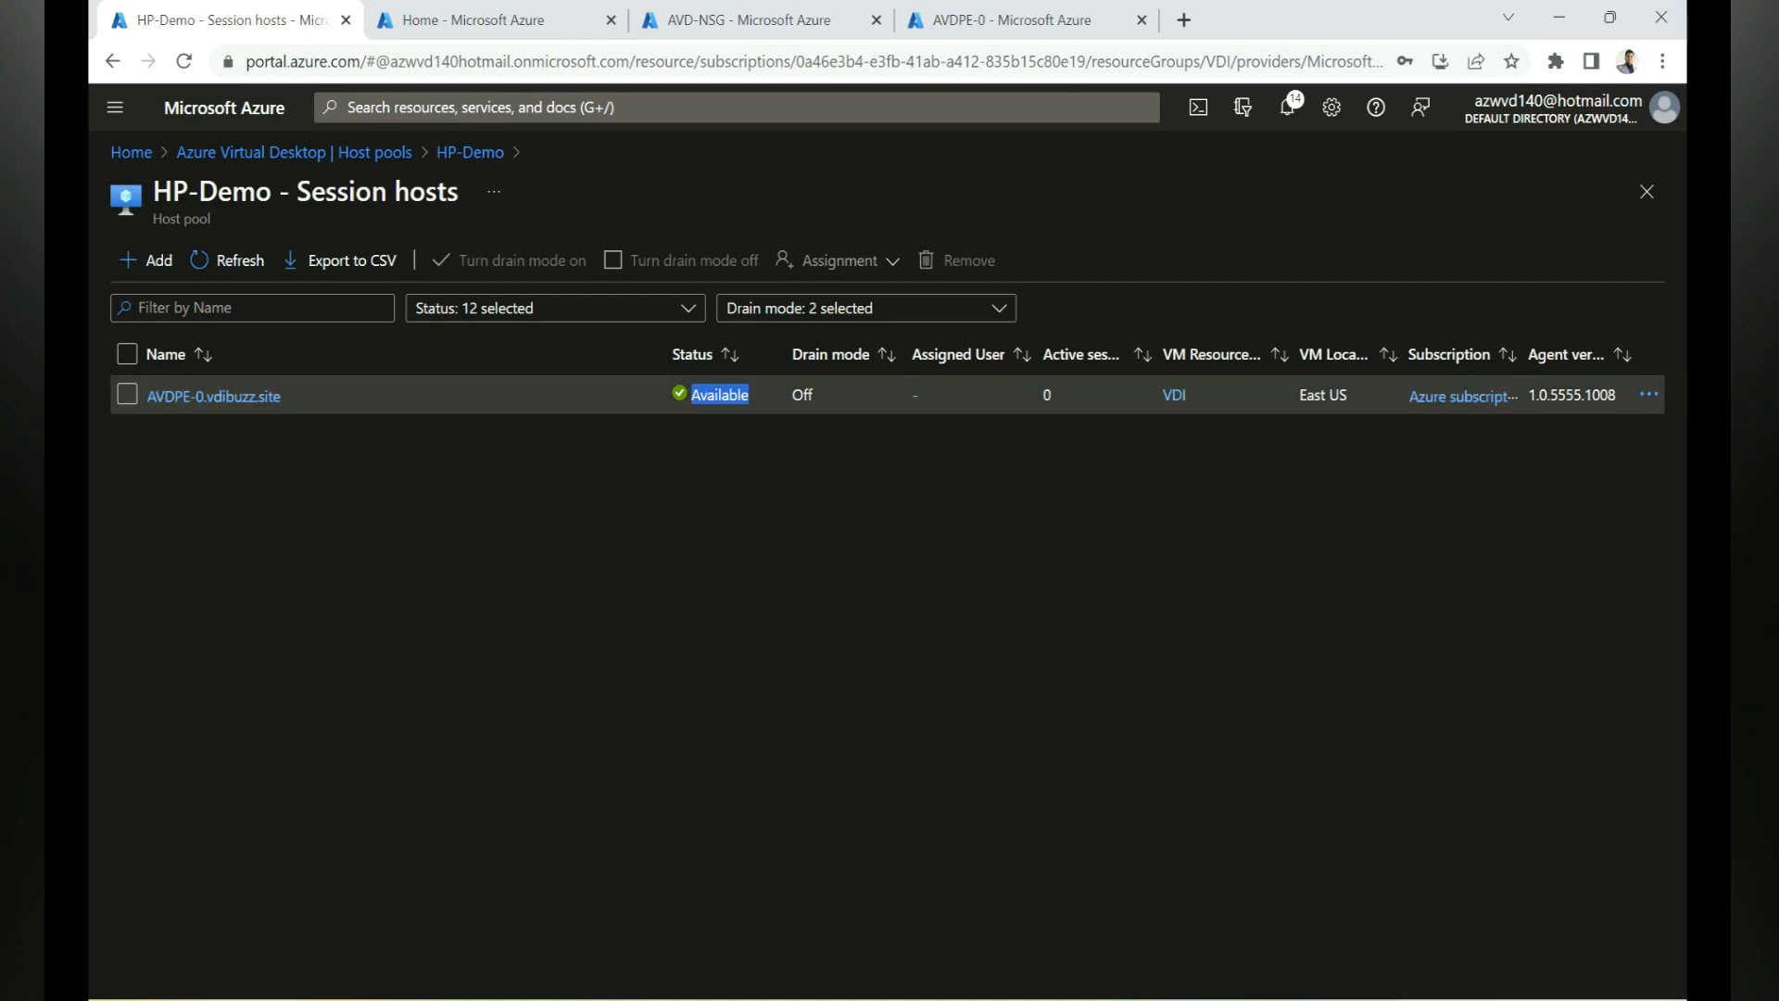
Start a new outbound security rule in the AVD-NSG network security group
{"action": "left_click", "coordinate": [630, 107]}
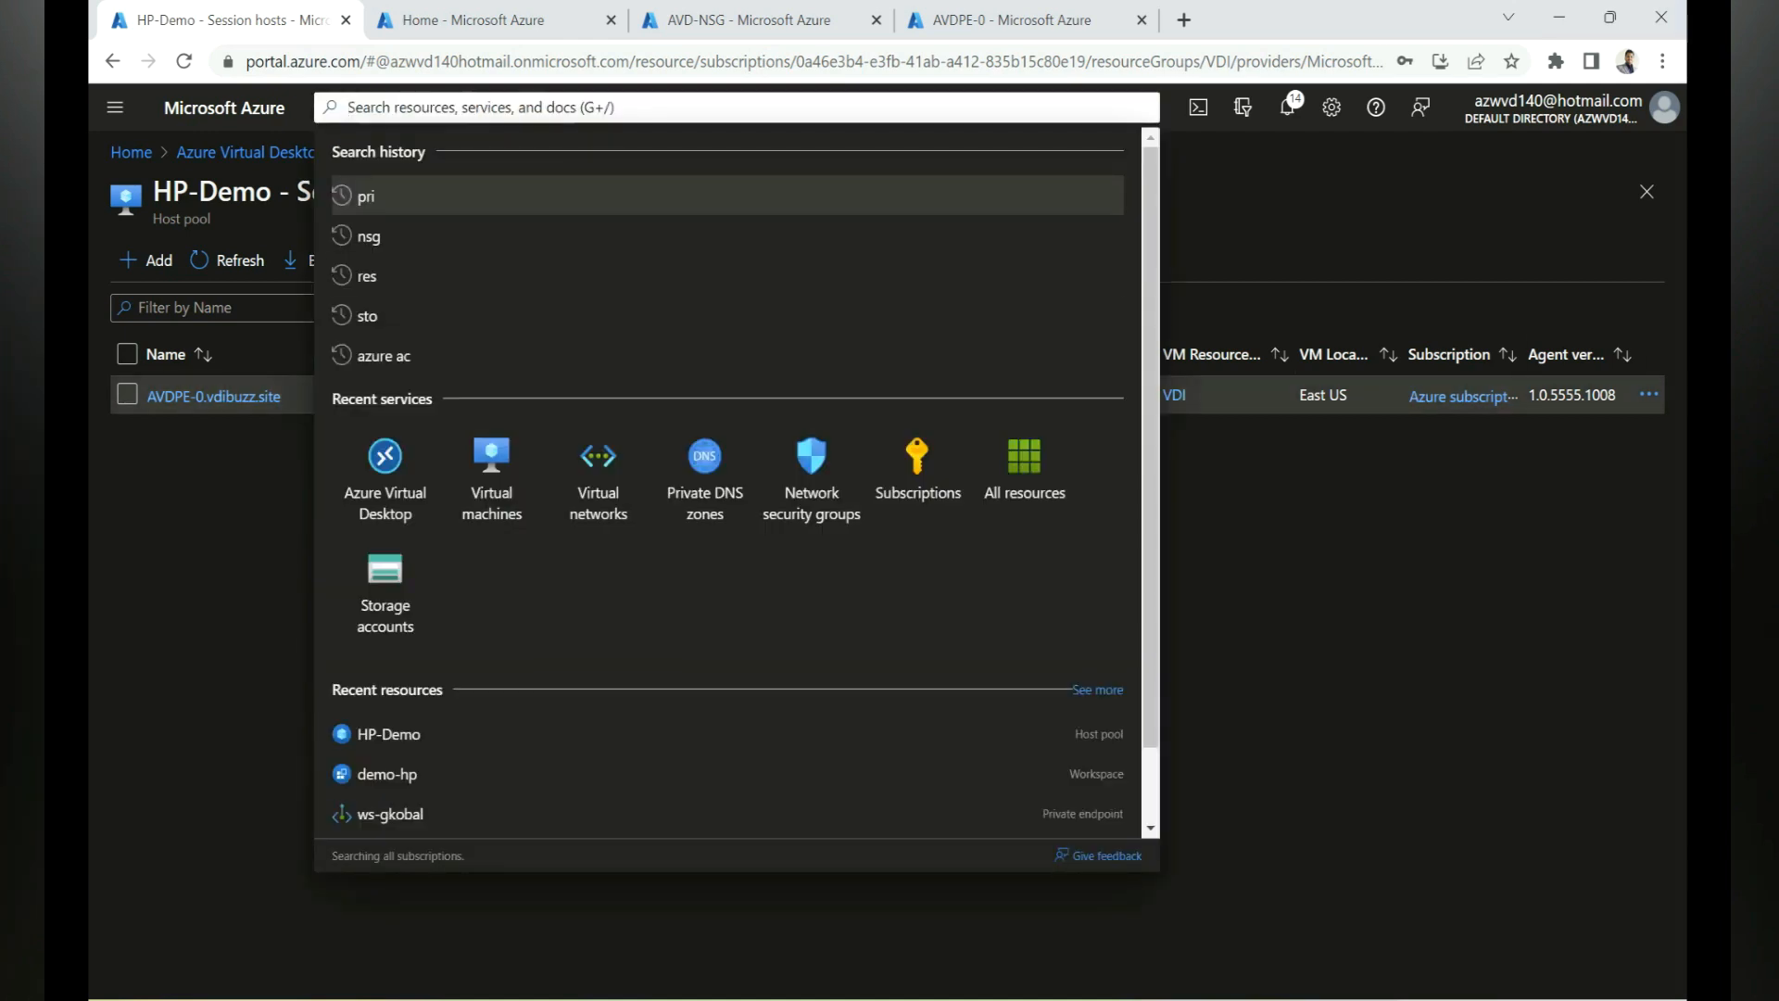
{"action": "left_click", "coordinate": [812, 477]}
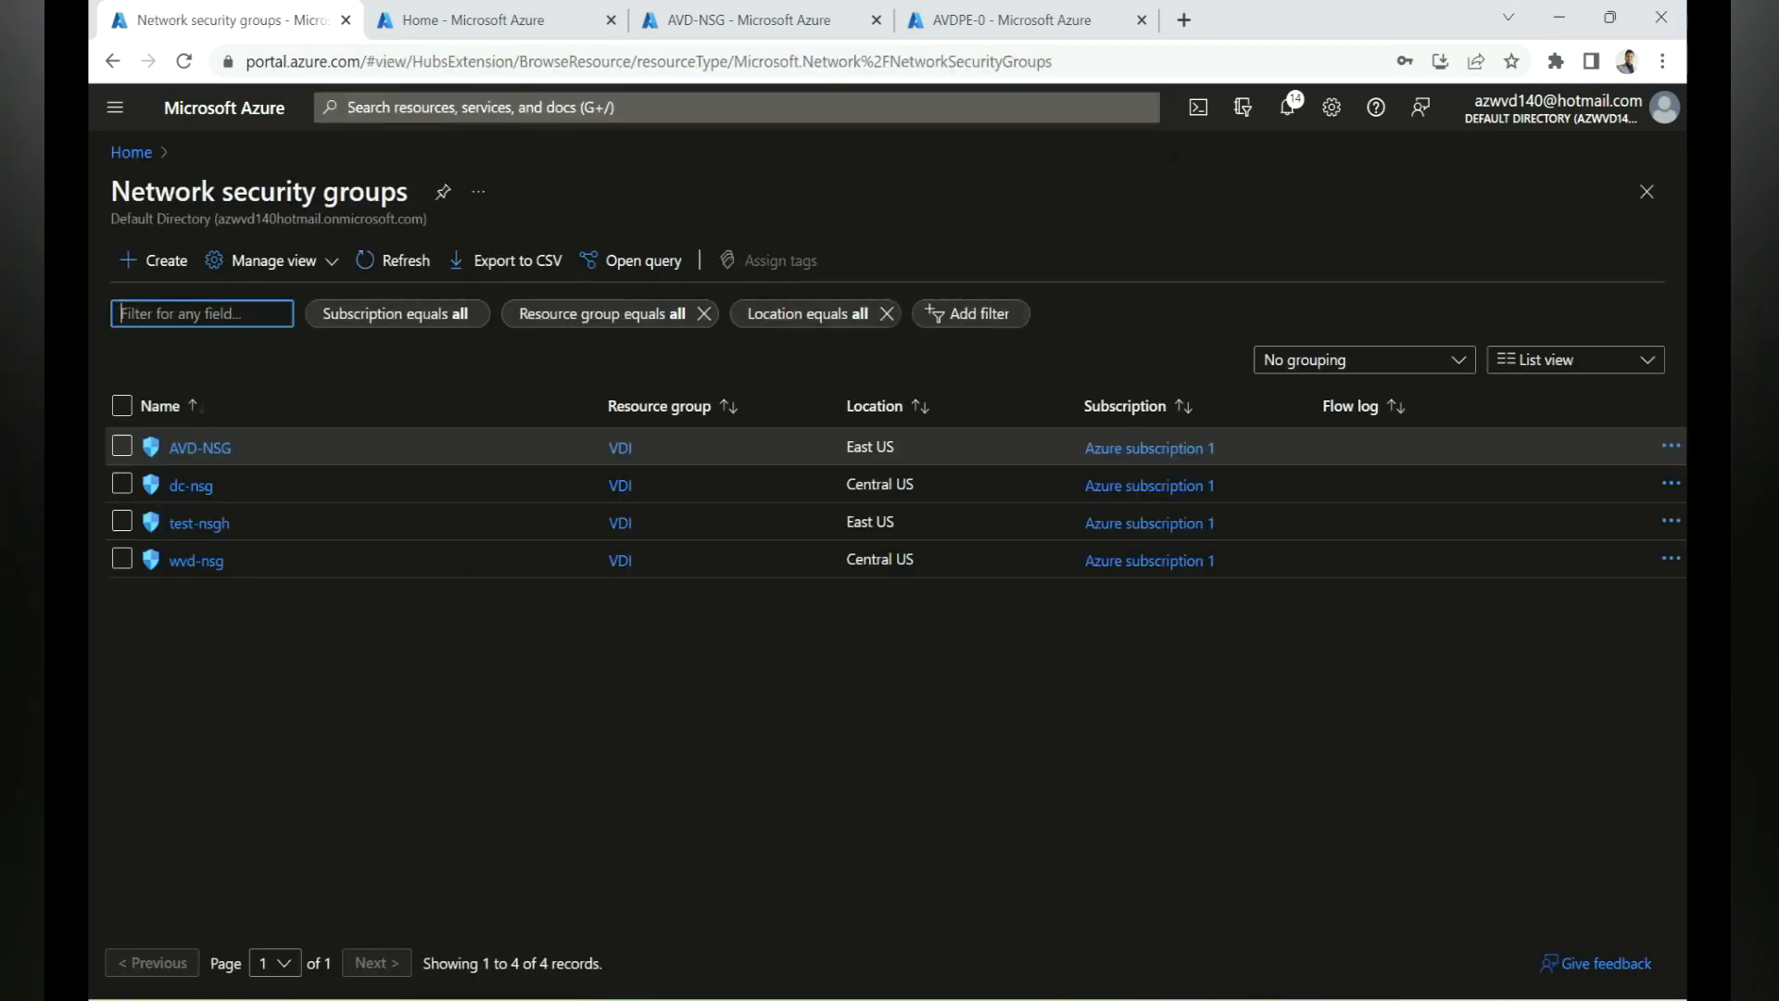
{"action": "left_click", "coordinate": [200, 448]}
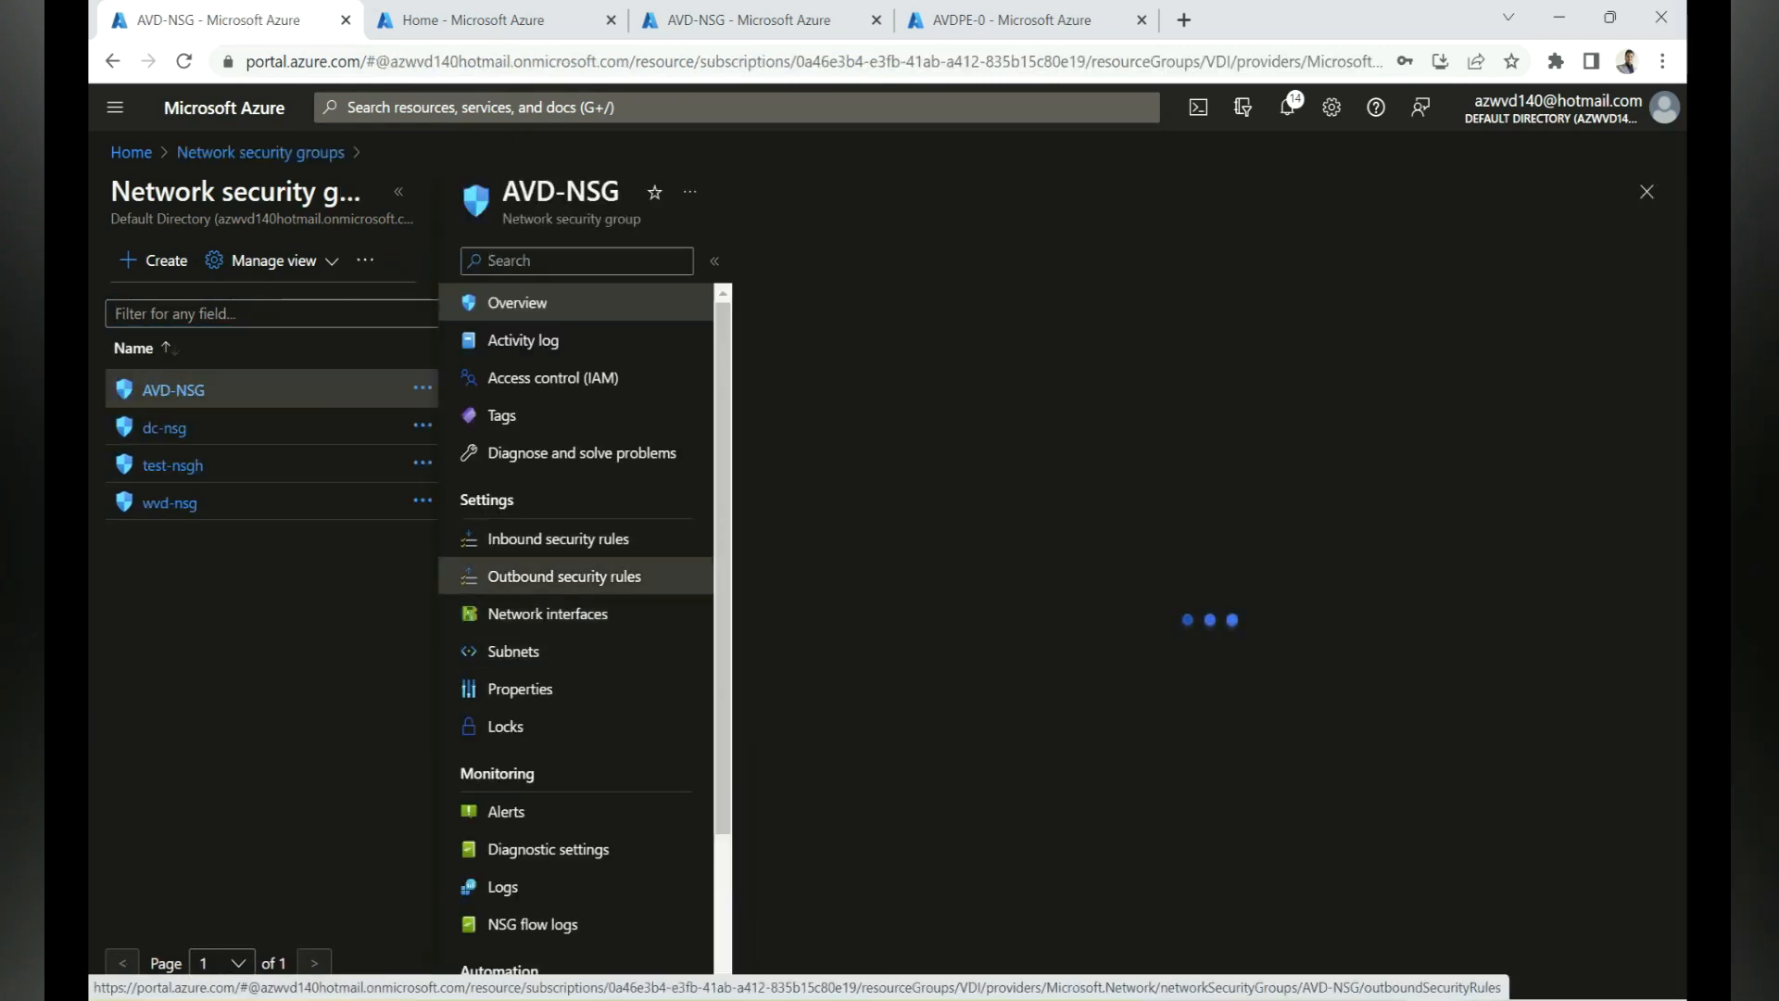
{"action": "left_click", "coordinate": [556, 576]}
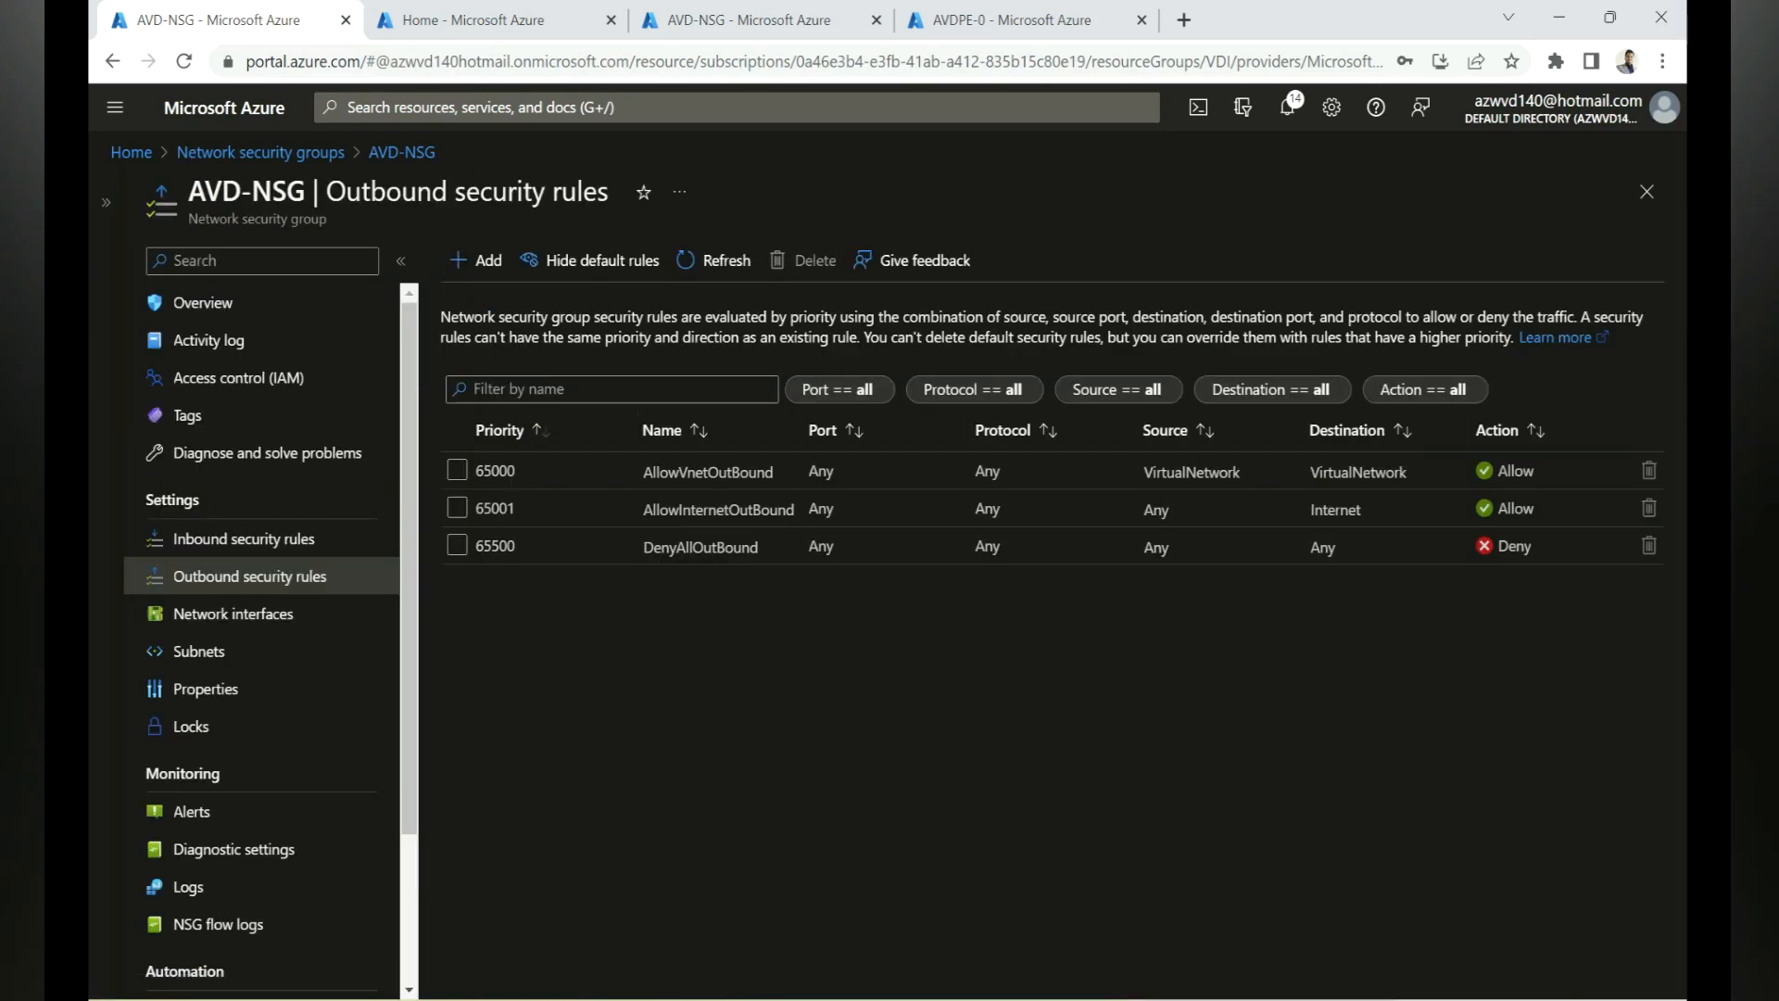
{"action": "left_click", "coordinate": [476, 259]}
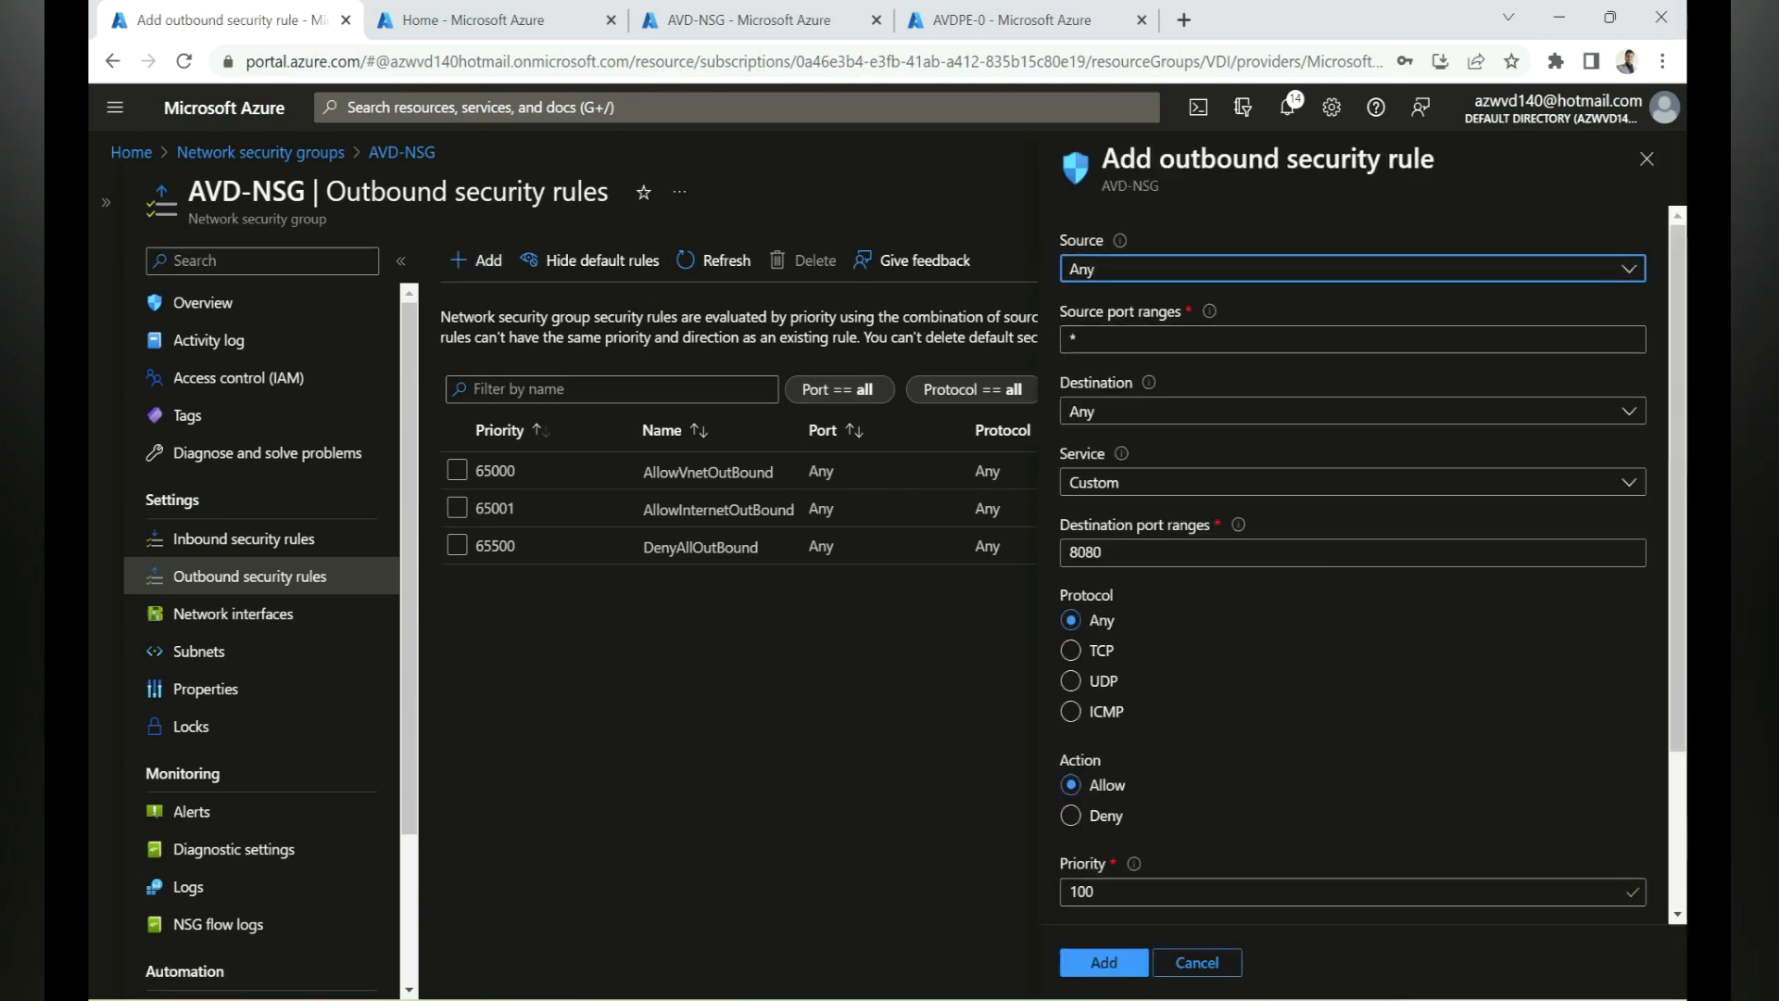
Set the outbound rule's destination to the WindowsVirtualDesktop service tag and its service to HTTPS
{"action": "left_click", "coordinate": [1351, 412]}
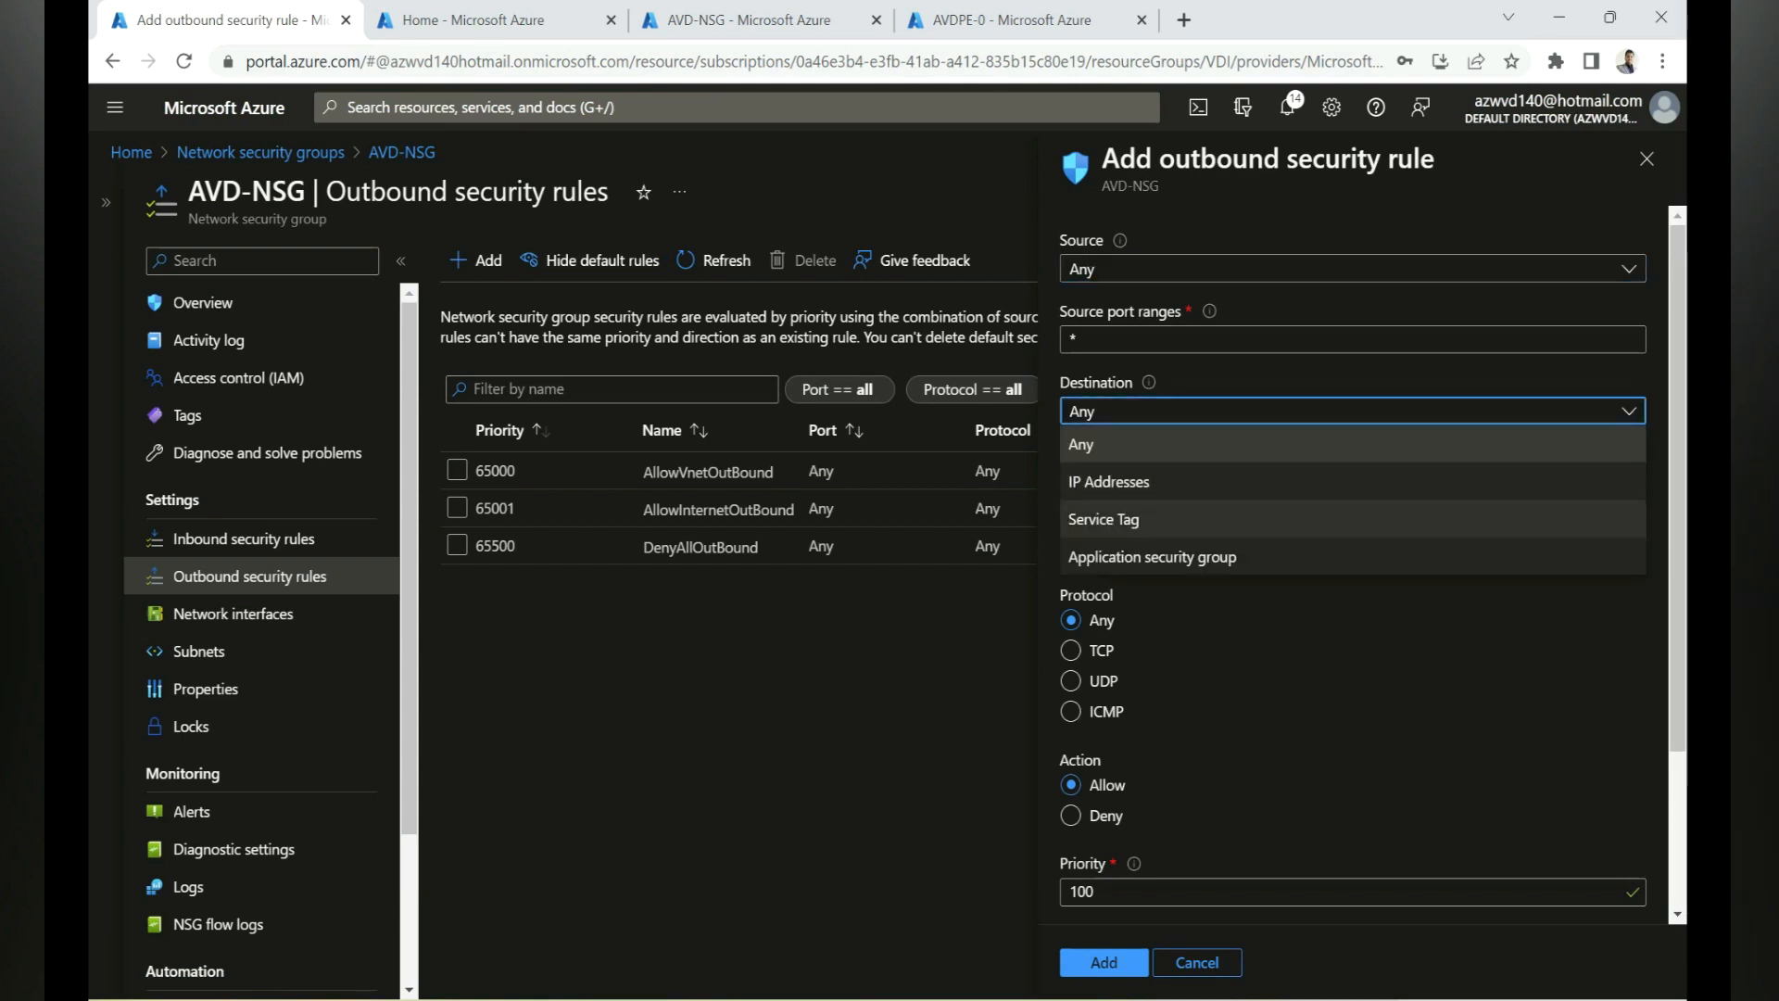
{"action": "left_click", "coordinate": [1116, 519]}
{"action": "left_click", "coordinate": [1149, 482]}
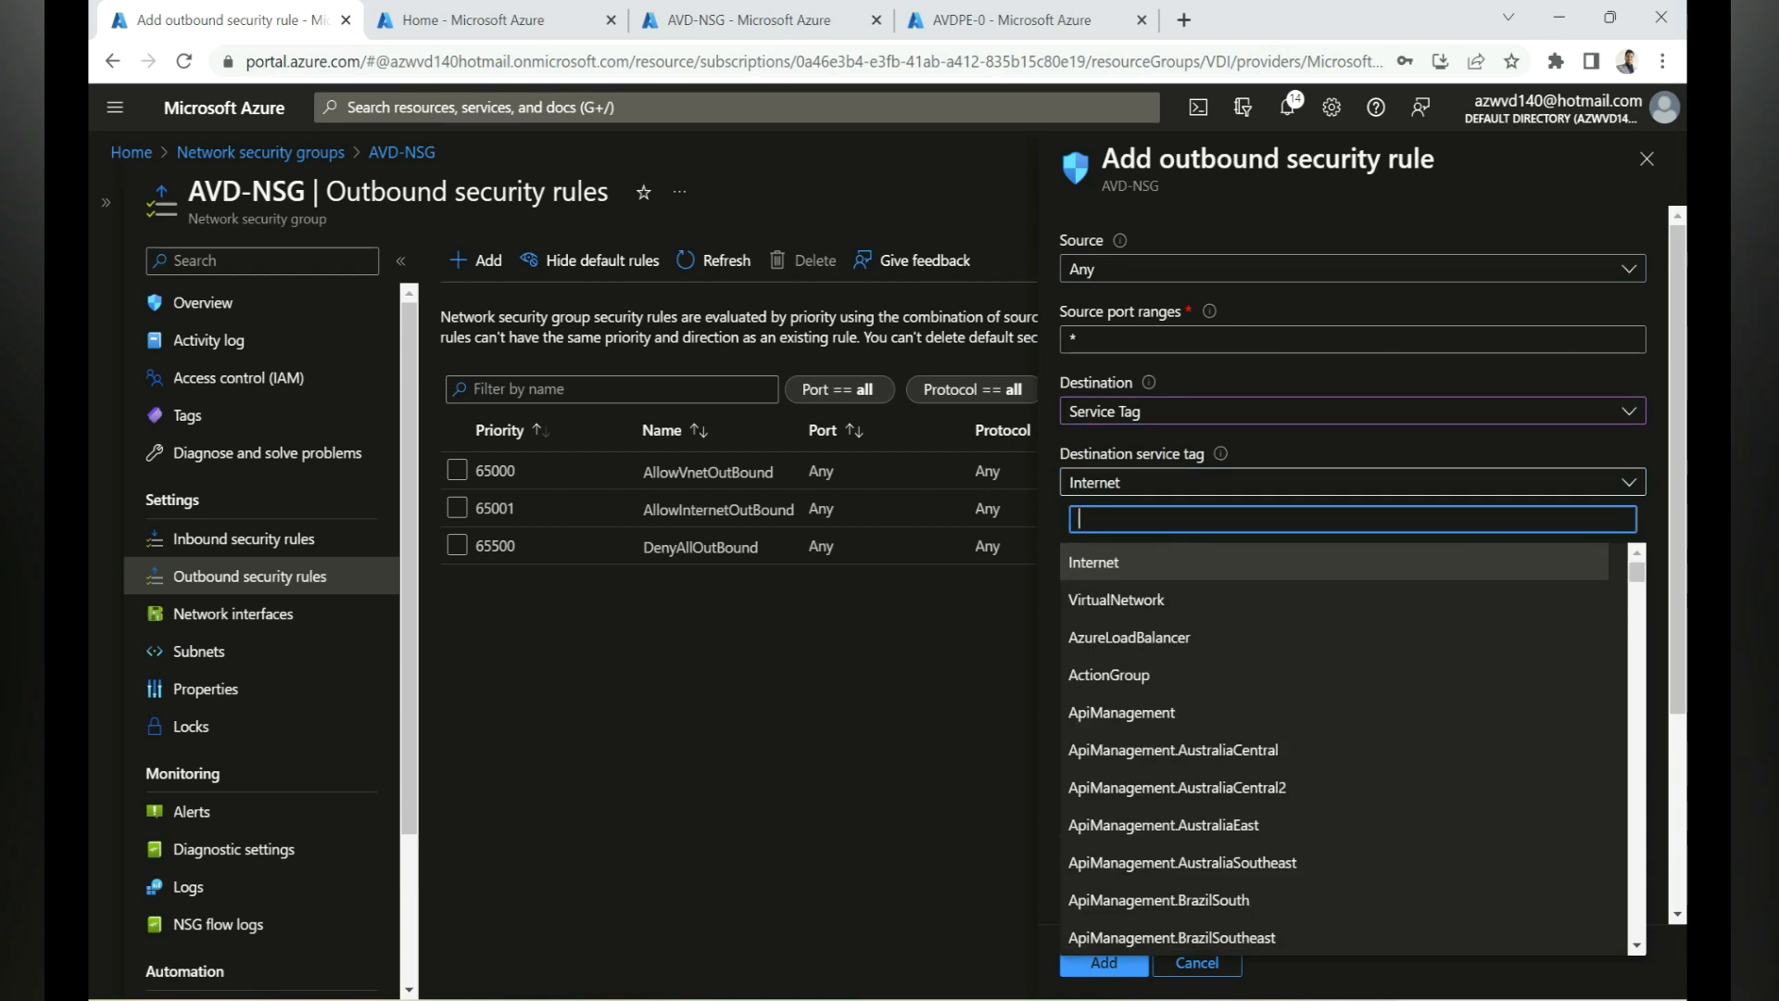
{"action": "type", "text": "virt"}
{"action": "key", "text": "Down"}
{"action": "key", "text": "Down"}
{"action": "key", "text": "Return"}
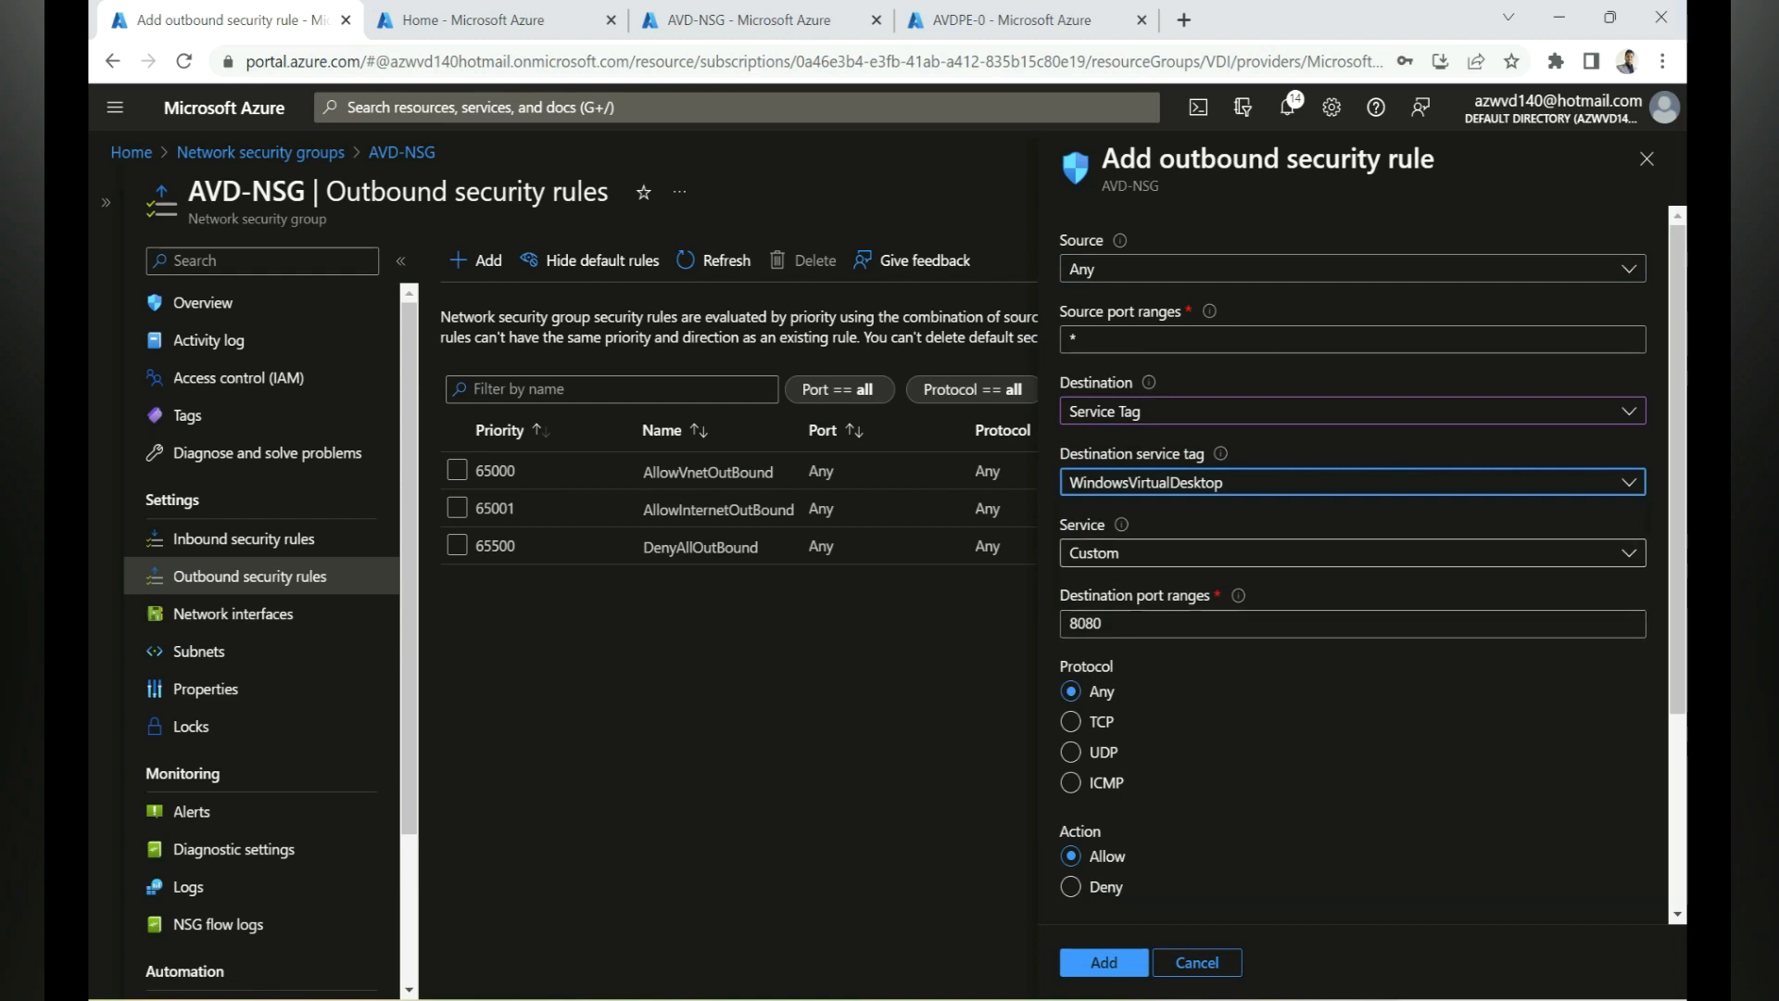
{"action": "left_click", "coordinate": [1352, 554]}
{"action": "key", "text": "Up"}
{"action": "key", "text": "Up"}
{"action": "key", "text": "Return"}
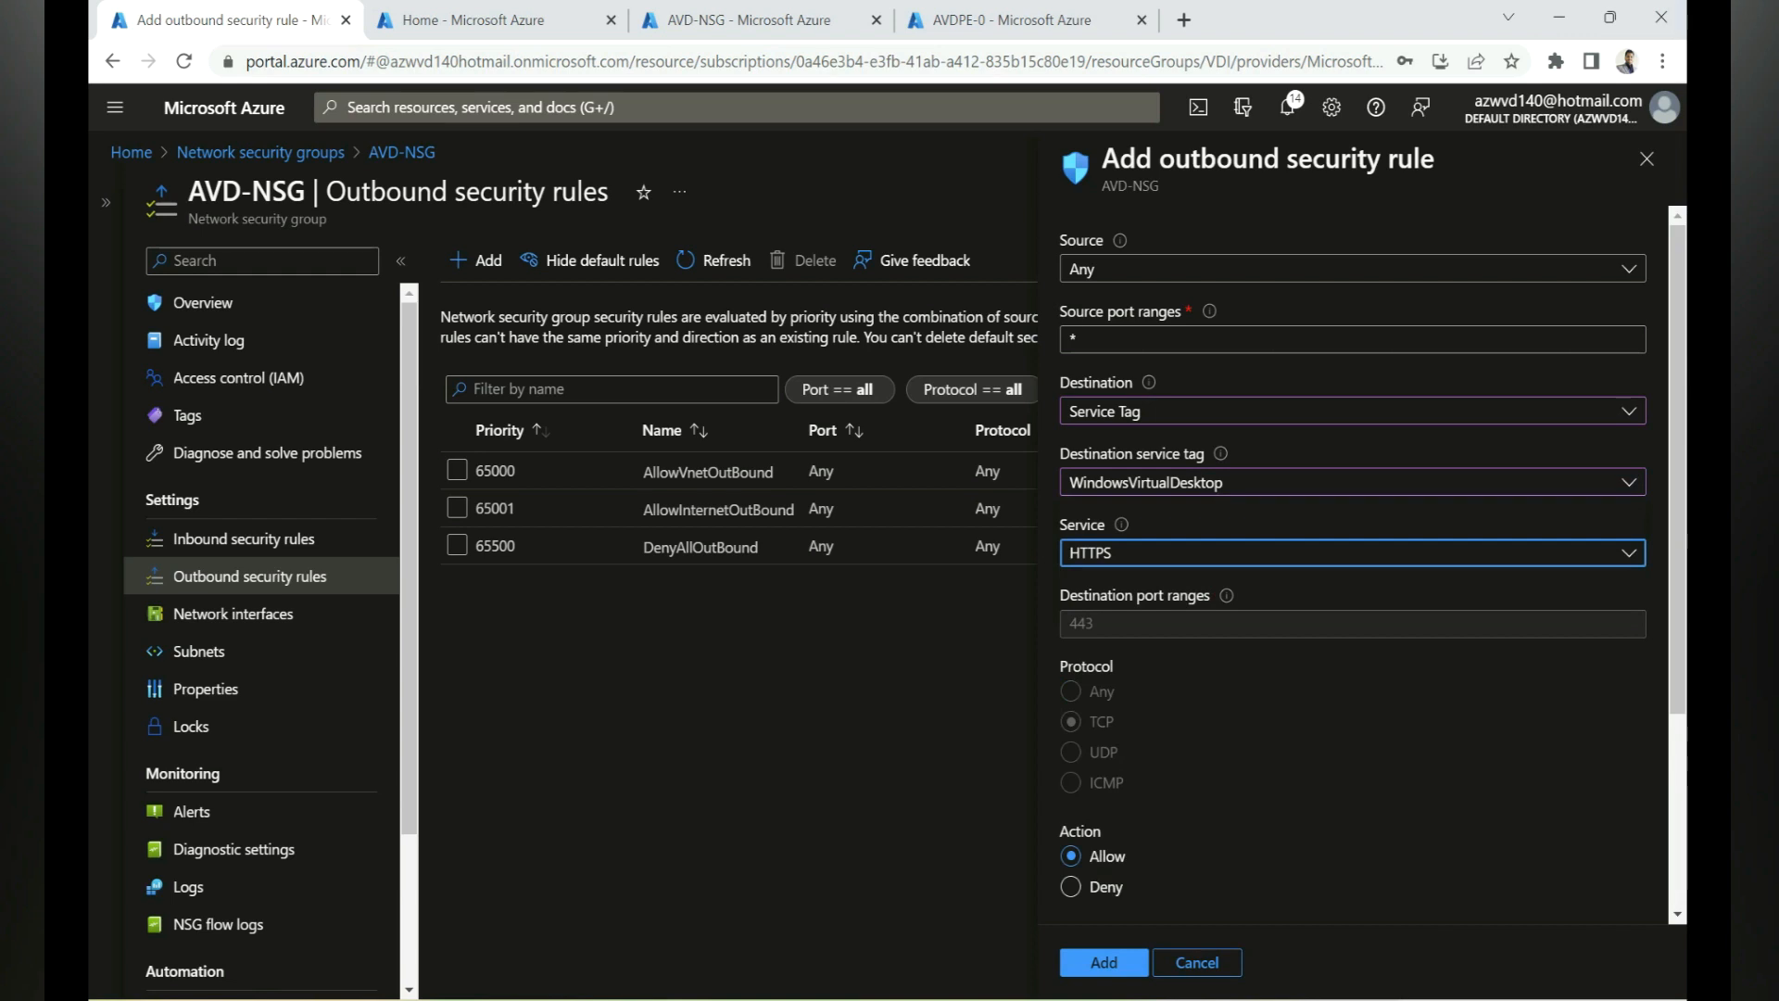
Set the outbound rule's action to Deny with priority 120 and add the rule
{"action": "scroll", "coordinate": [1352, 556], "scroll_direction": "down", "scroll_amount": 2}
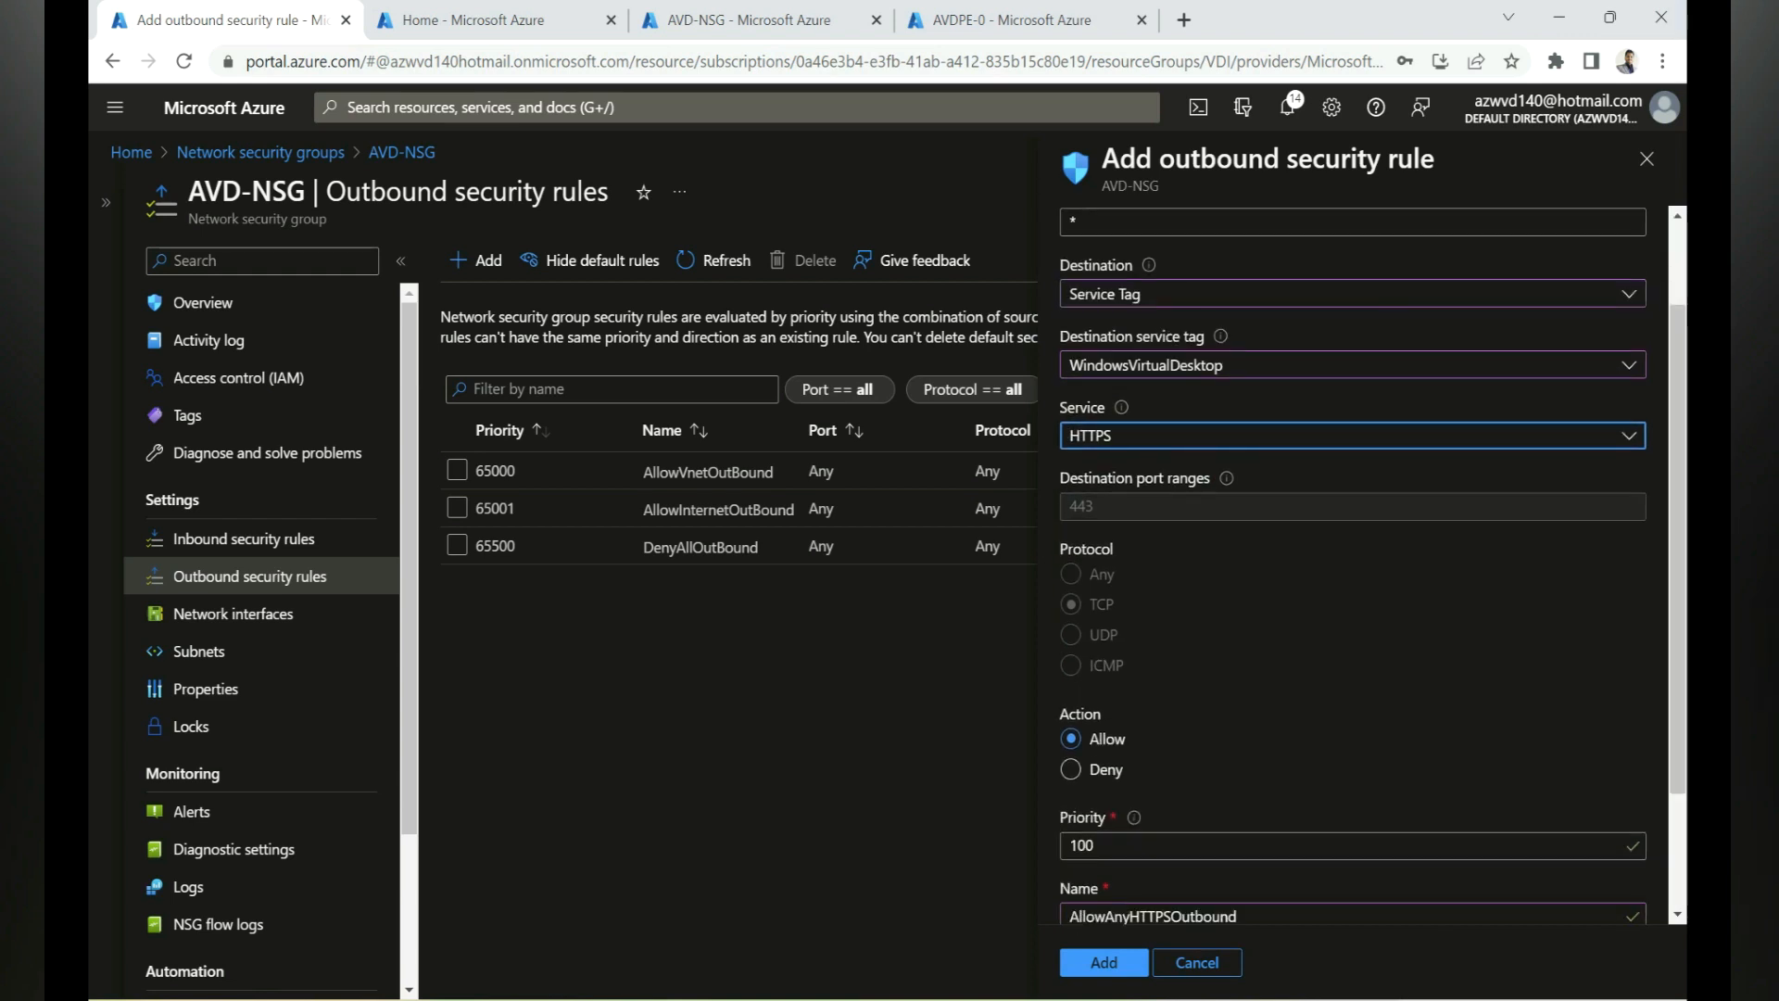
{"action": "left_click", "coordinate": [1072, 769]}
{"action": "key", "text": "Tab"}
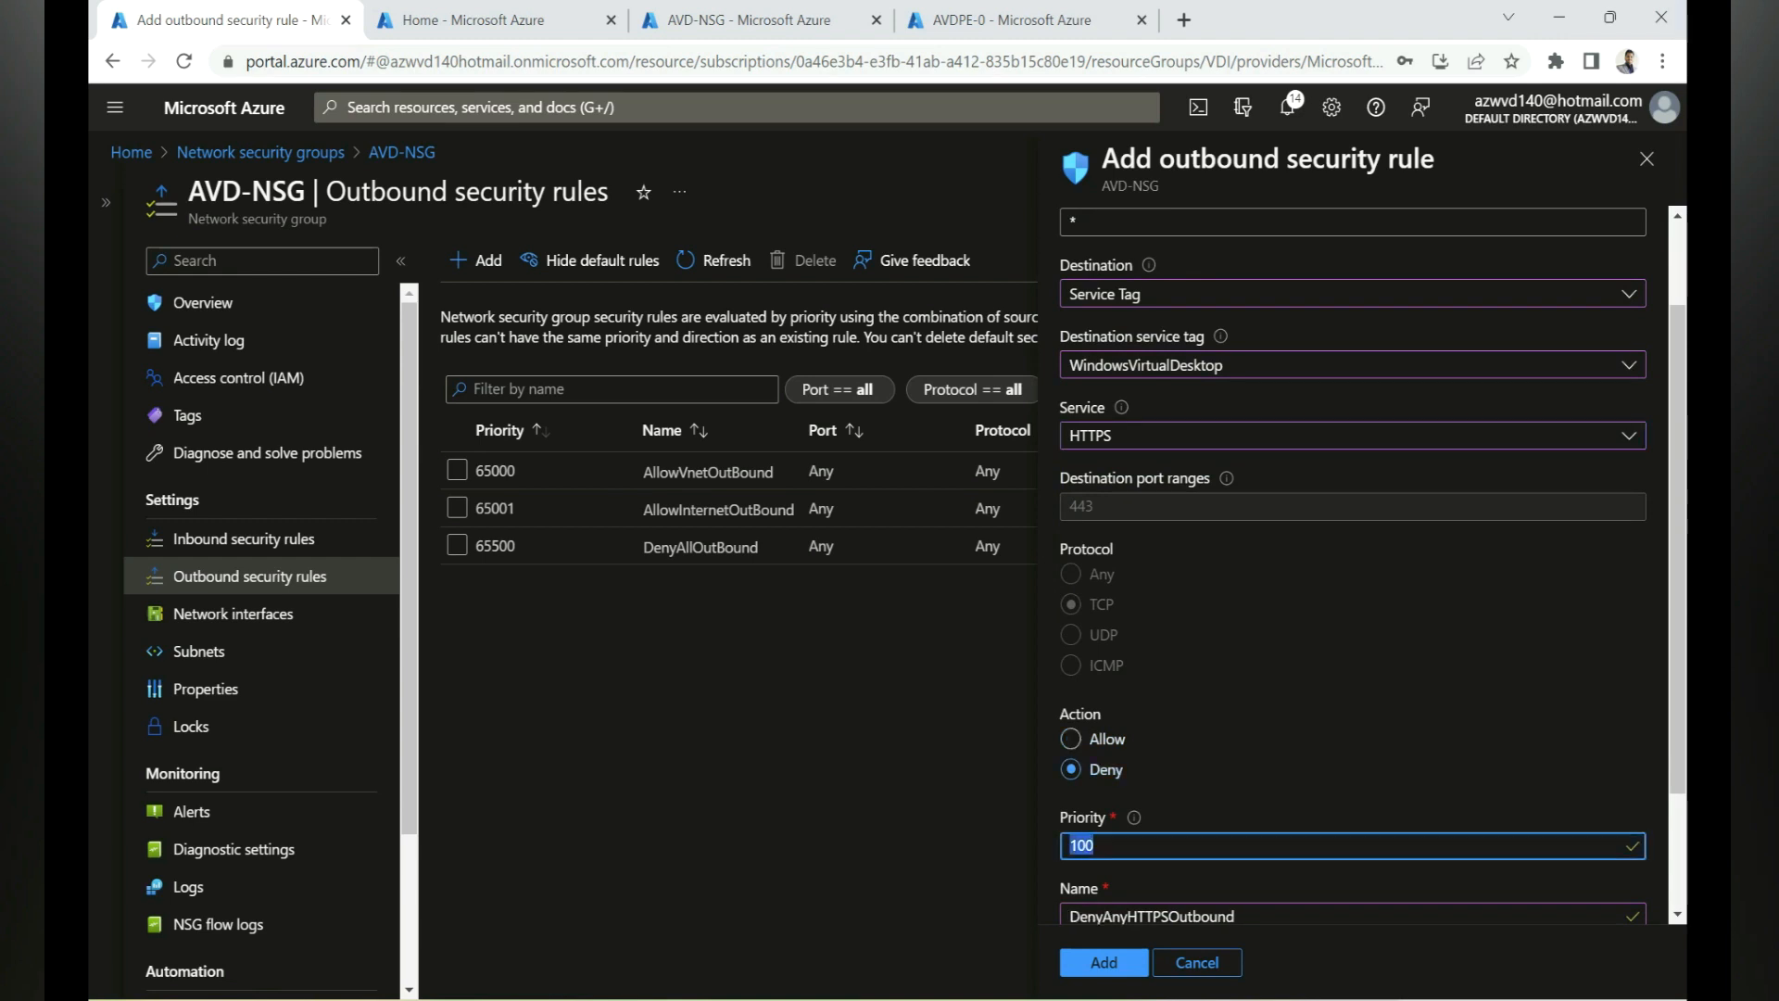
{"action": "type", "text": "120"}
{"action": "scroll", "coordinate": [1353, 556], "scroll_direction": "down", "scroll_amount": 2}
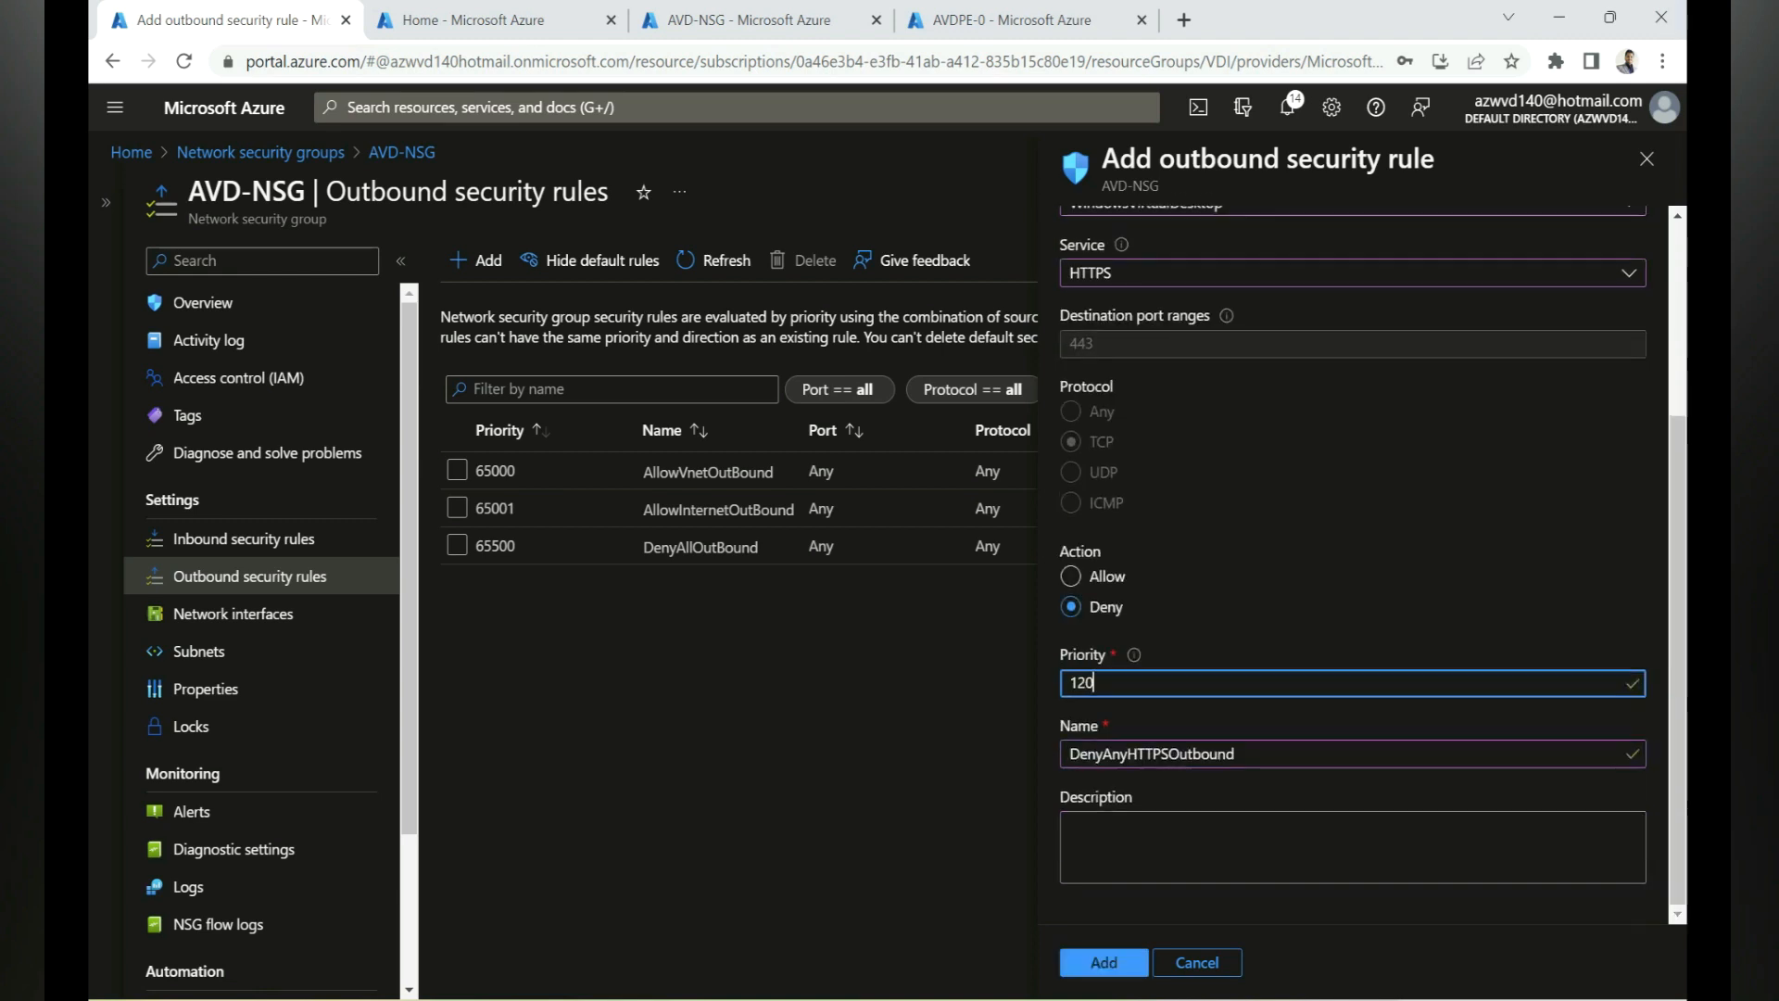
{"action": "left_click", "coordinate": [1103, 963]}
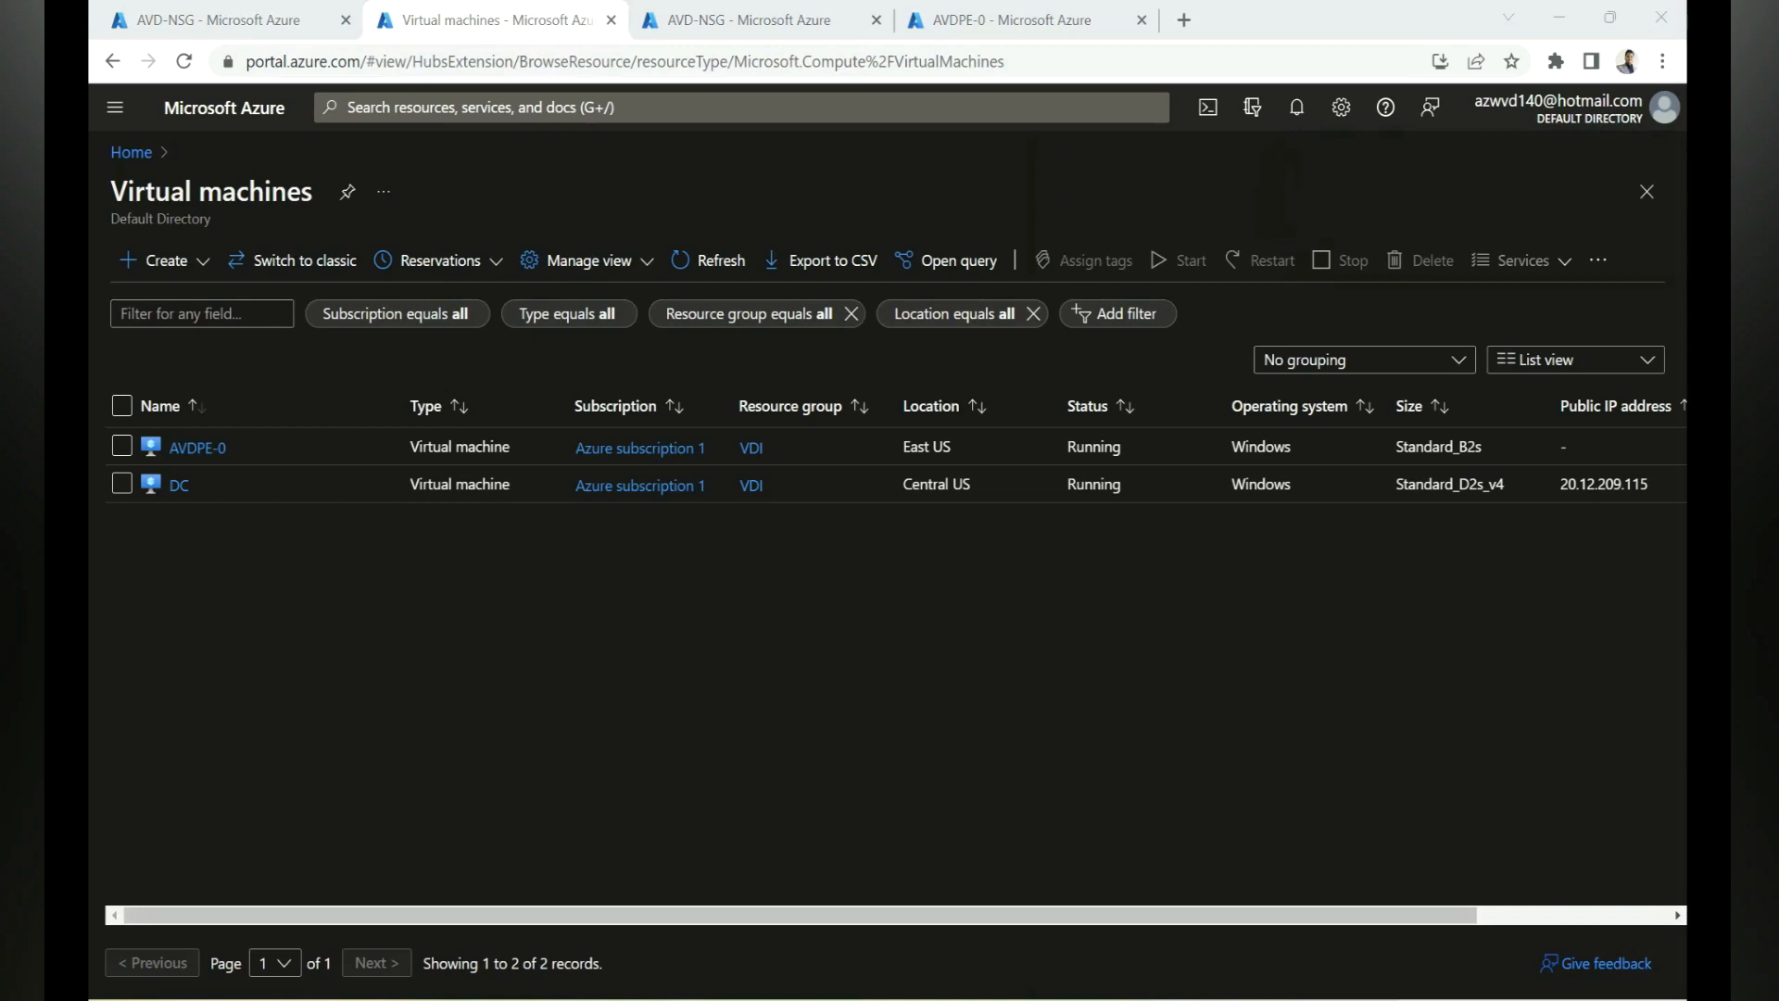
Restart the AVDPE-0 virtual machine
{"action": "left_click", "coordinate": [122, 445]}
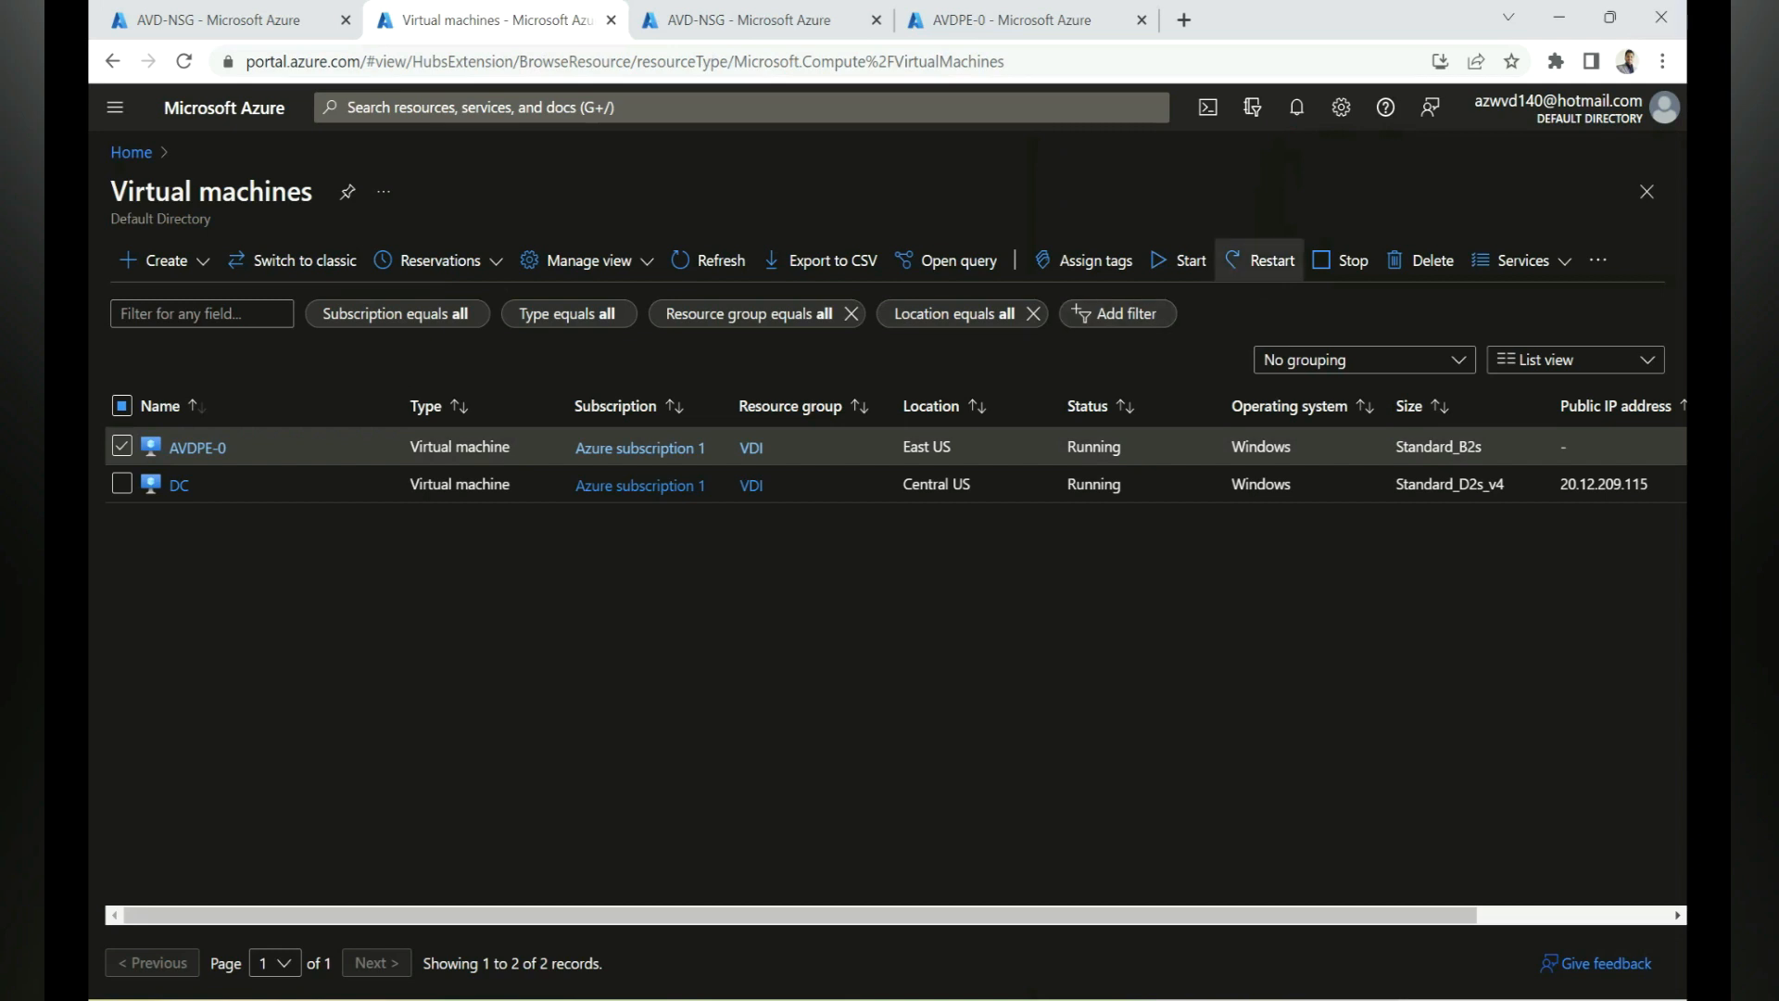
{"action": "left_click", "coordinate": [1262, 260]}
{"action": "key", "text": "Return"}
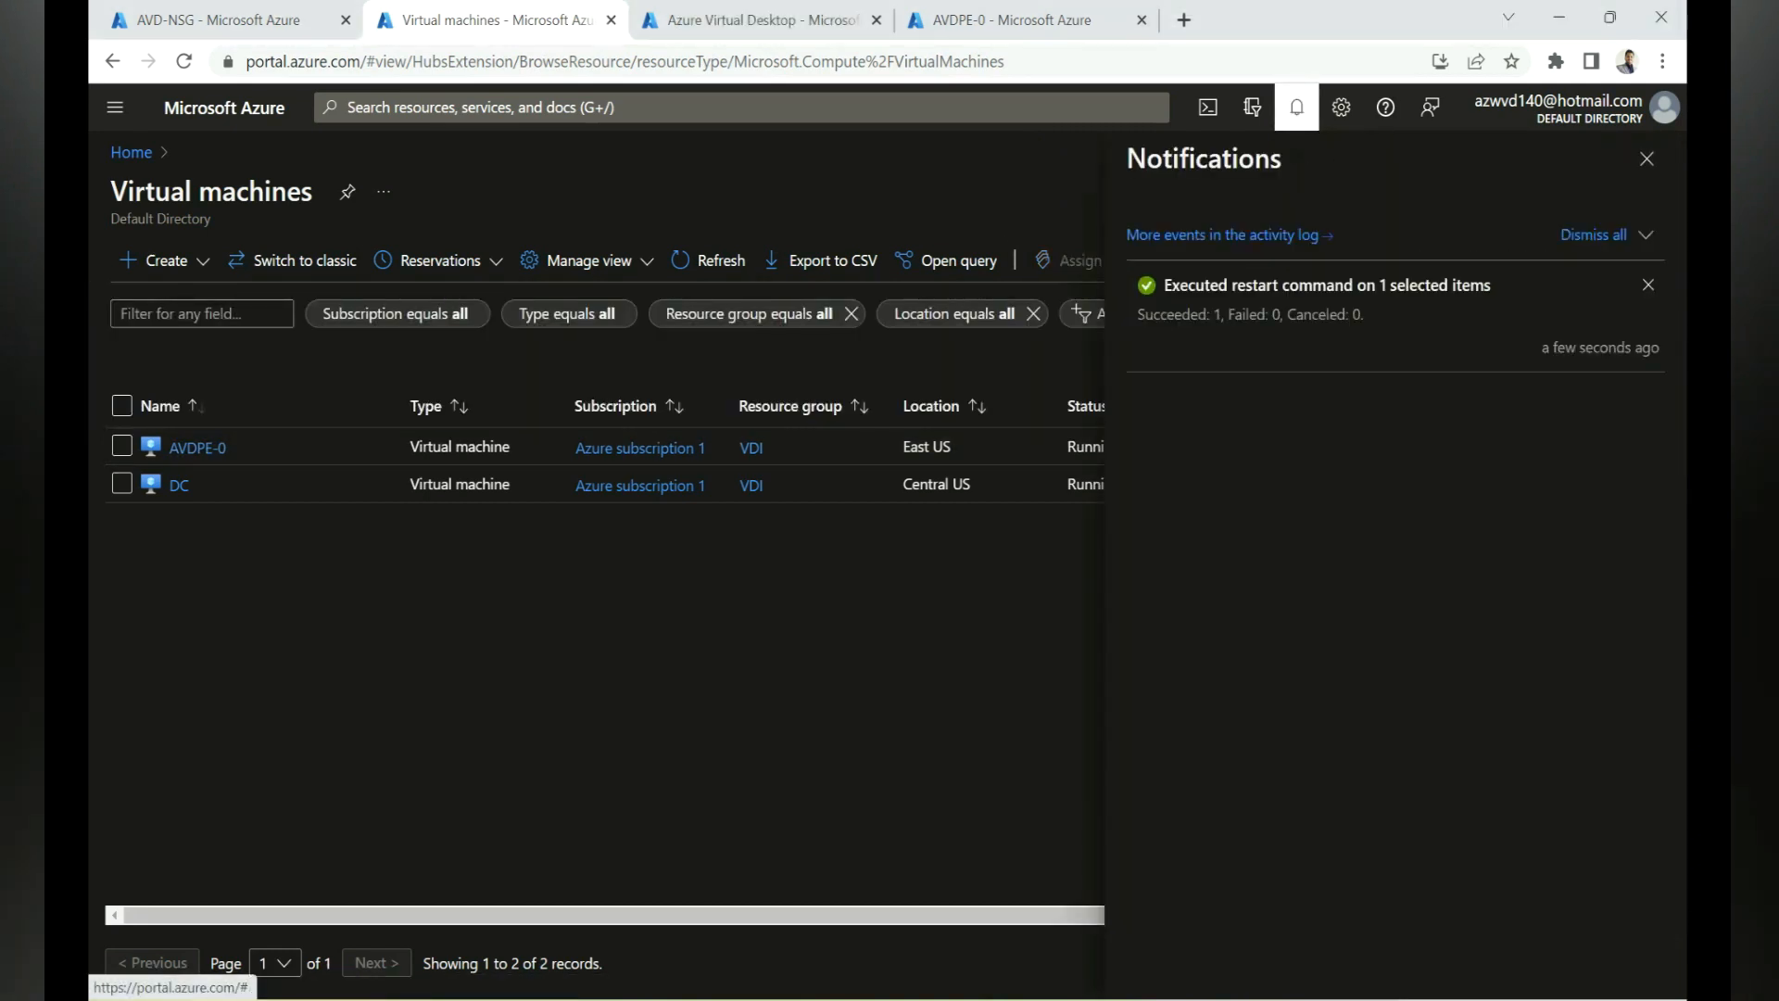
{"action": "left_click", "coordinate": [1297, 107]}
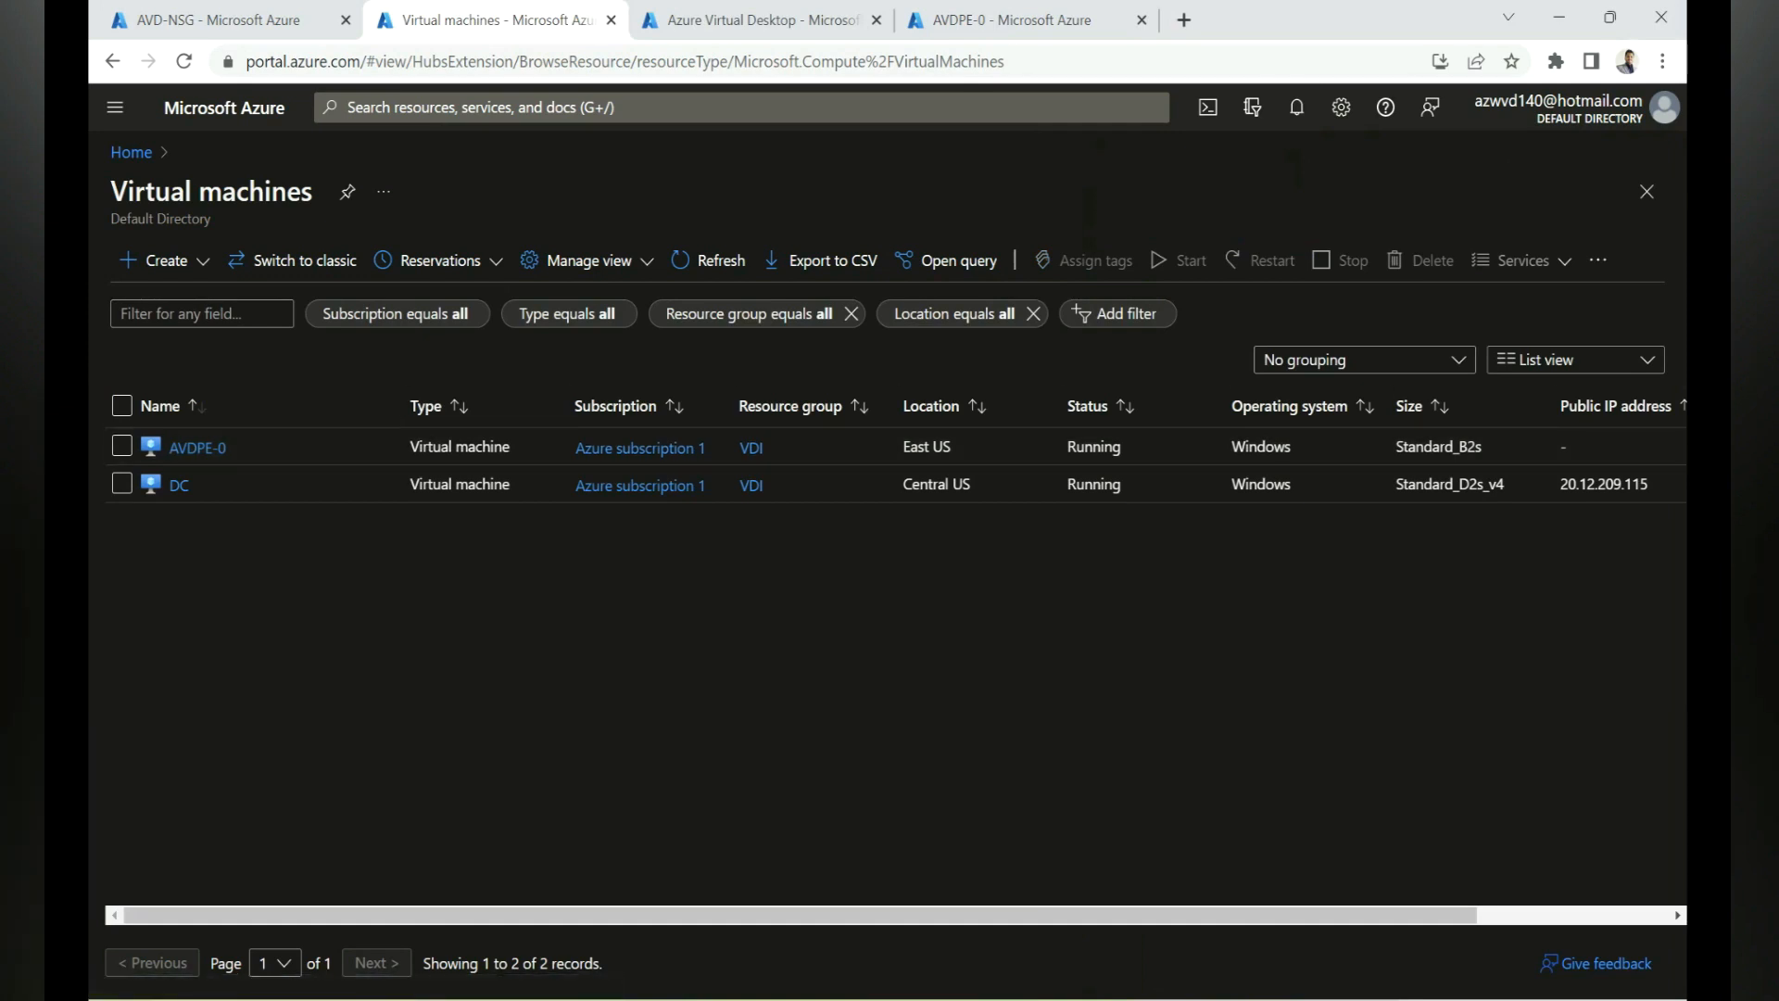
Check the AVDPE-0 session host's status in the HP-Demo host pool after the restart and open its details
{"action": "left_click", "coordinate": [771, 20]}
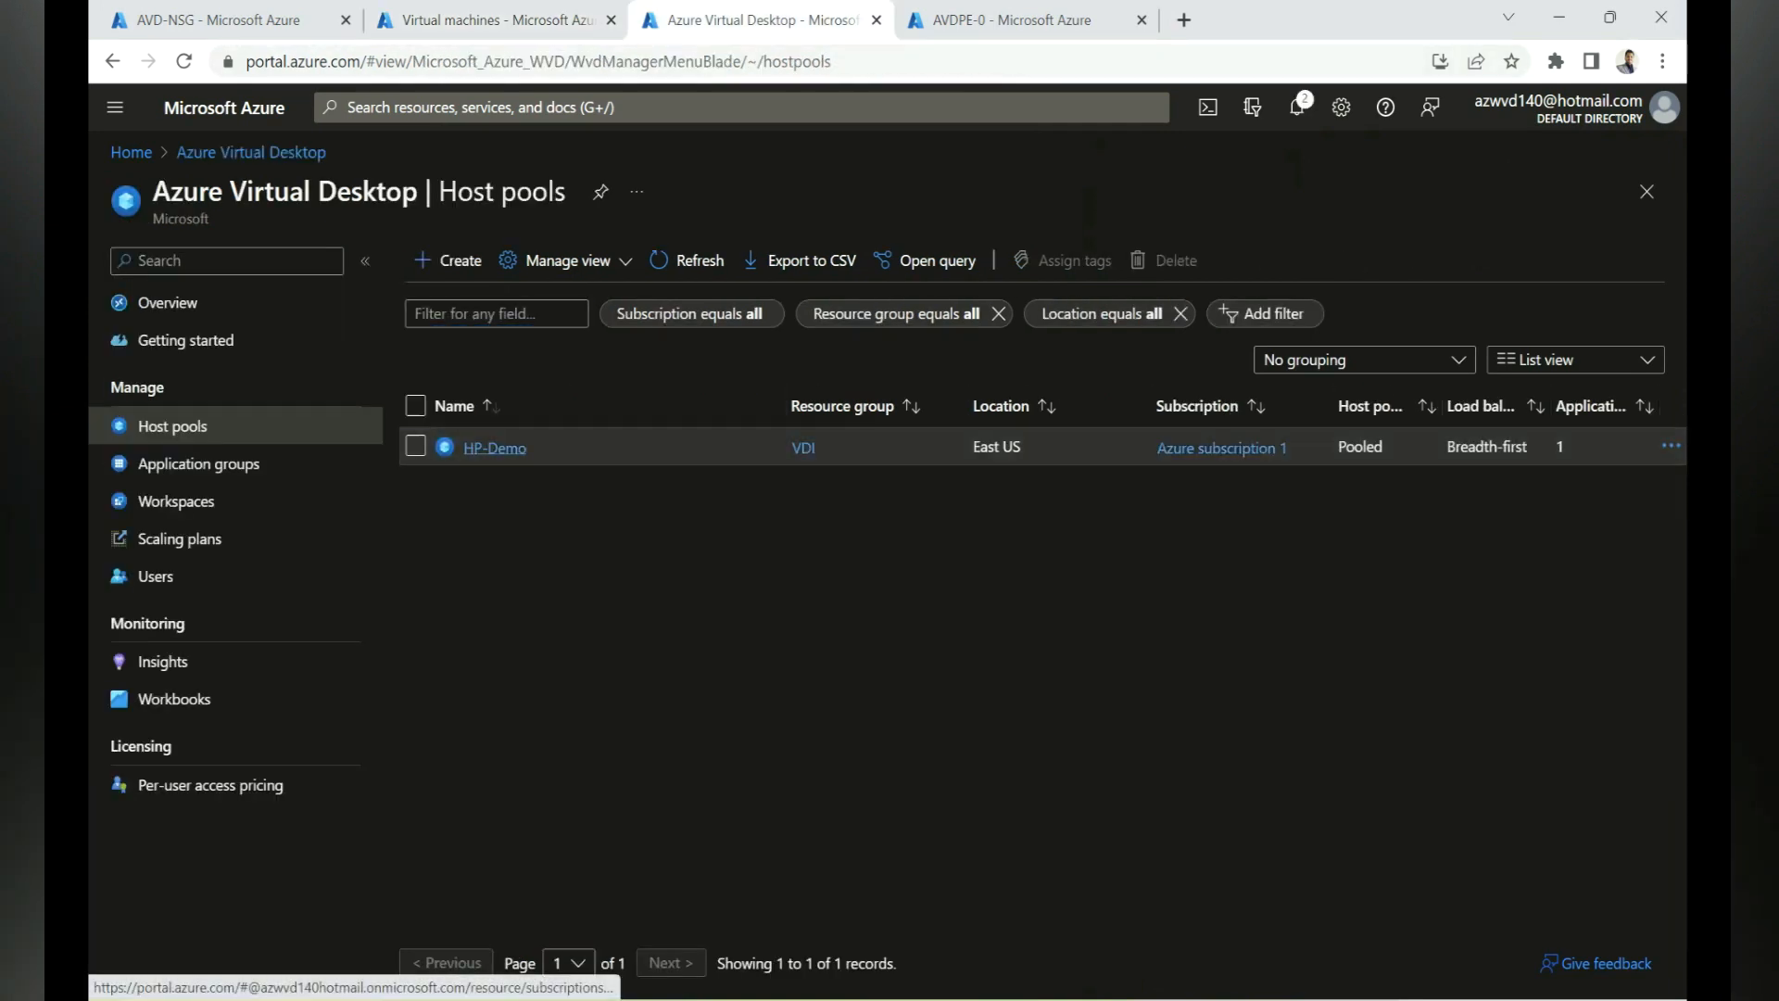
{"action": "left_click", "coordinate": [495, 447]}
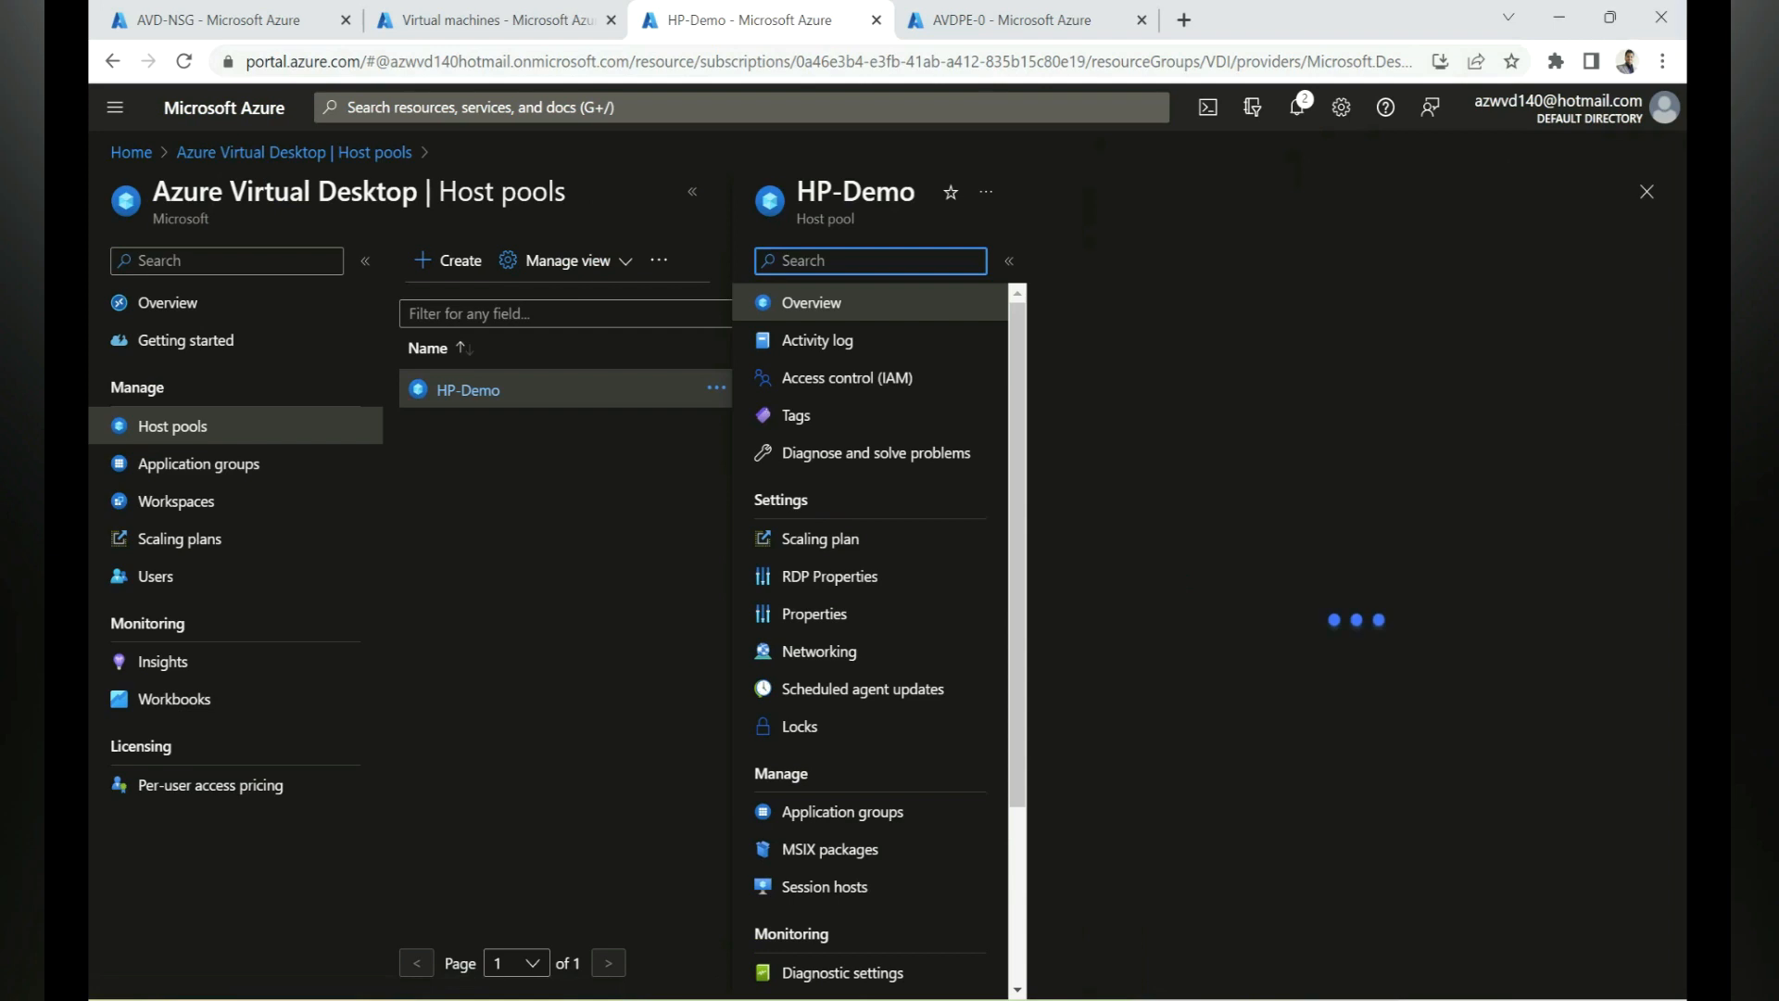
{"action": "left_click", "coordinate": [1132, 727]}
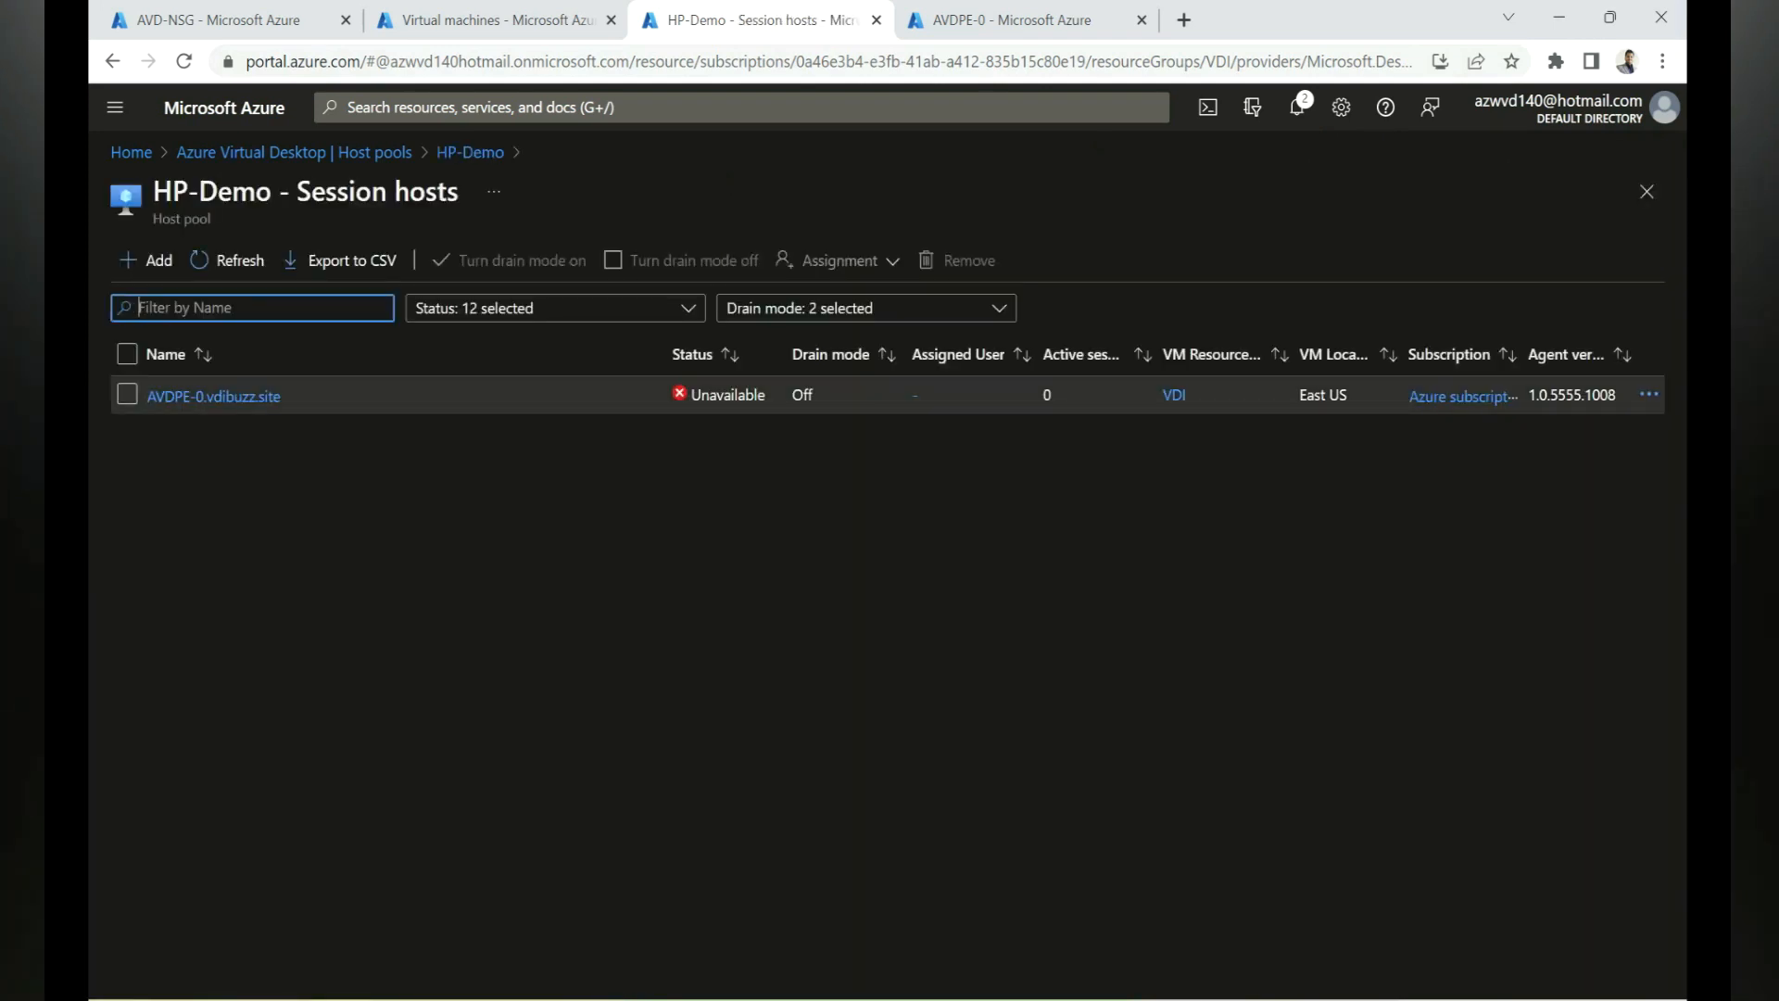
{"action": "left_click_drag", "start_coordinate": [691, 395], "coordinate": [758, 395]}
{"action": "left_click", "coordinate": [213, 395]}
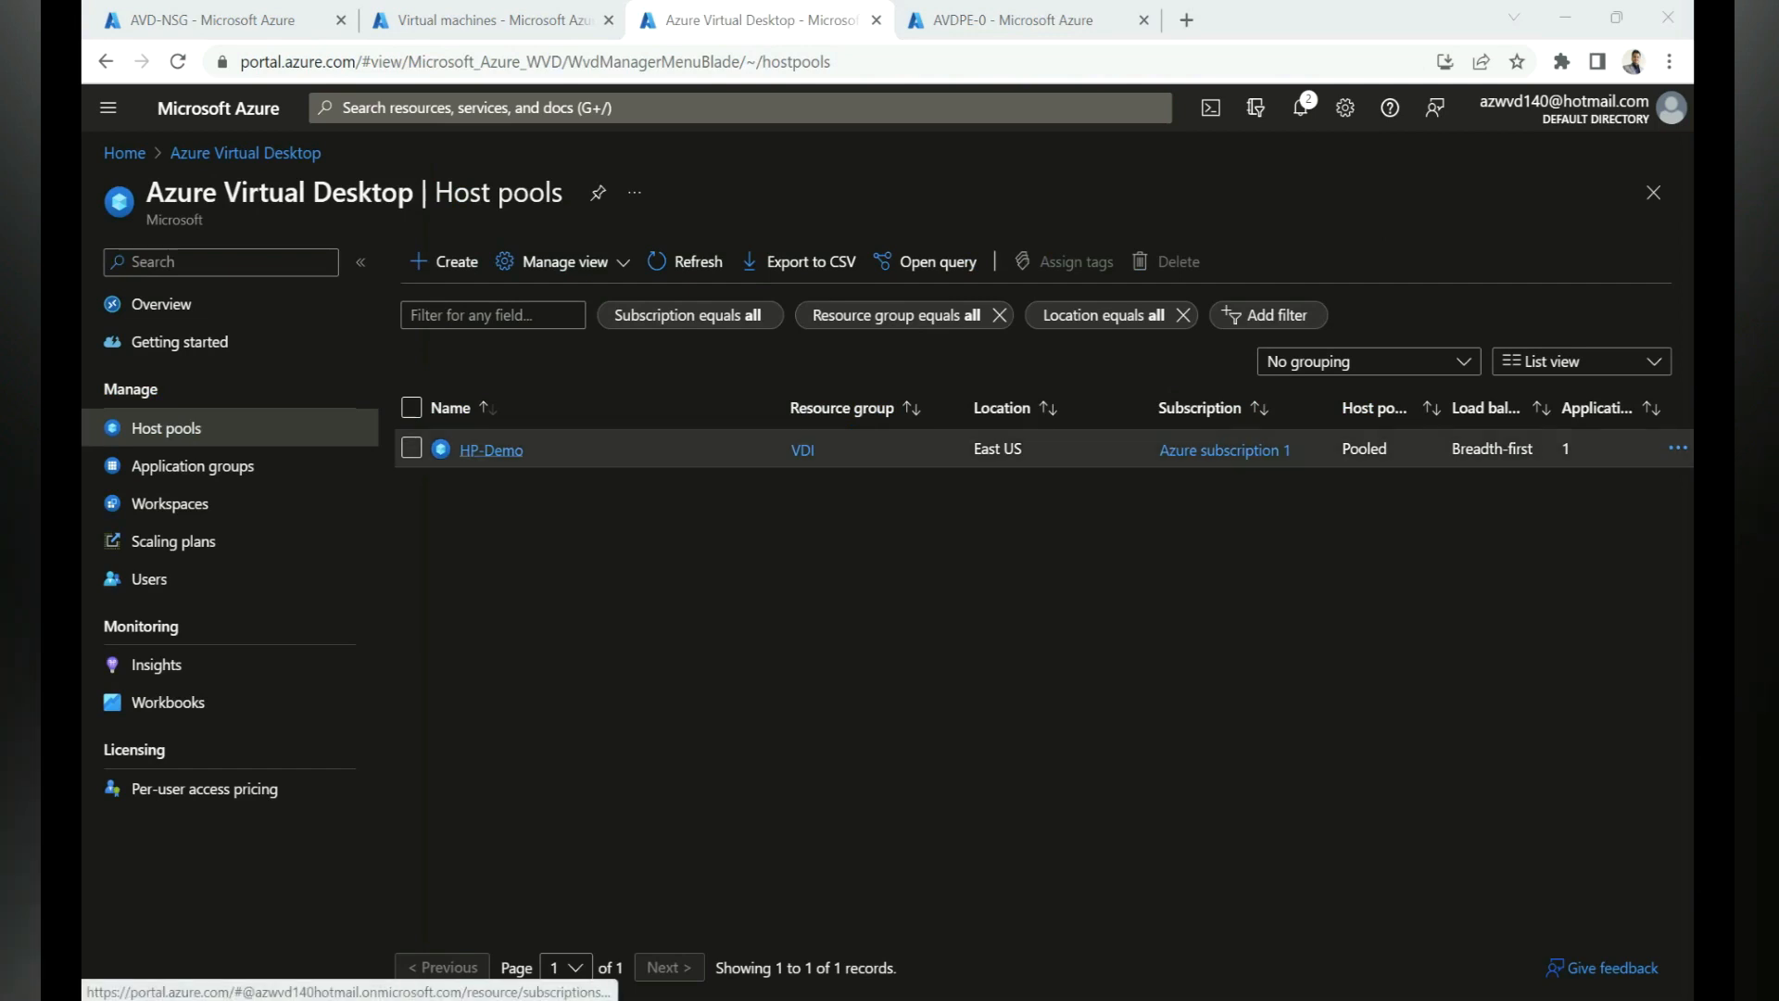
Disallow session host access from the public network in the HP-Demo host pool's networking settings and save the change
{"action": "left_click", "coordinate": [491, 450]}
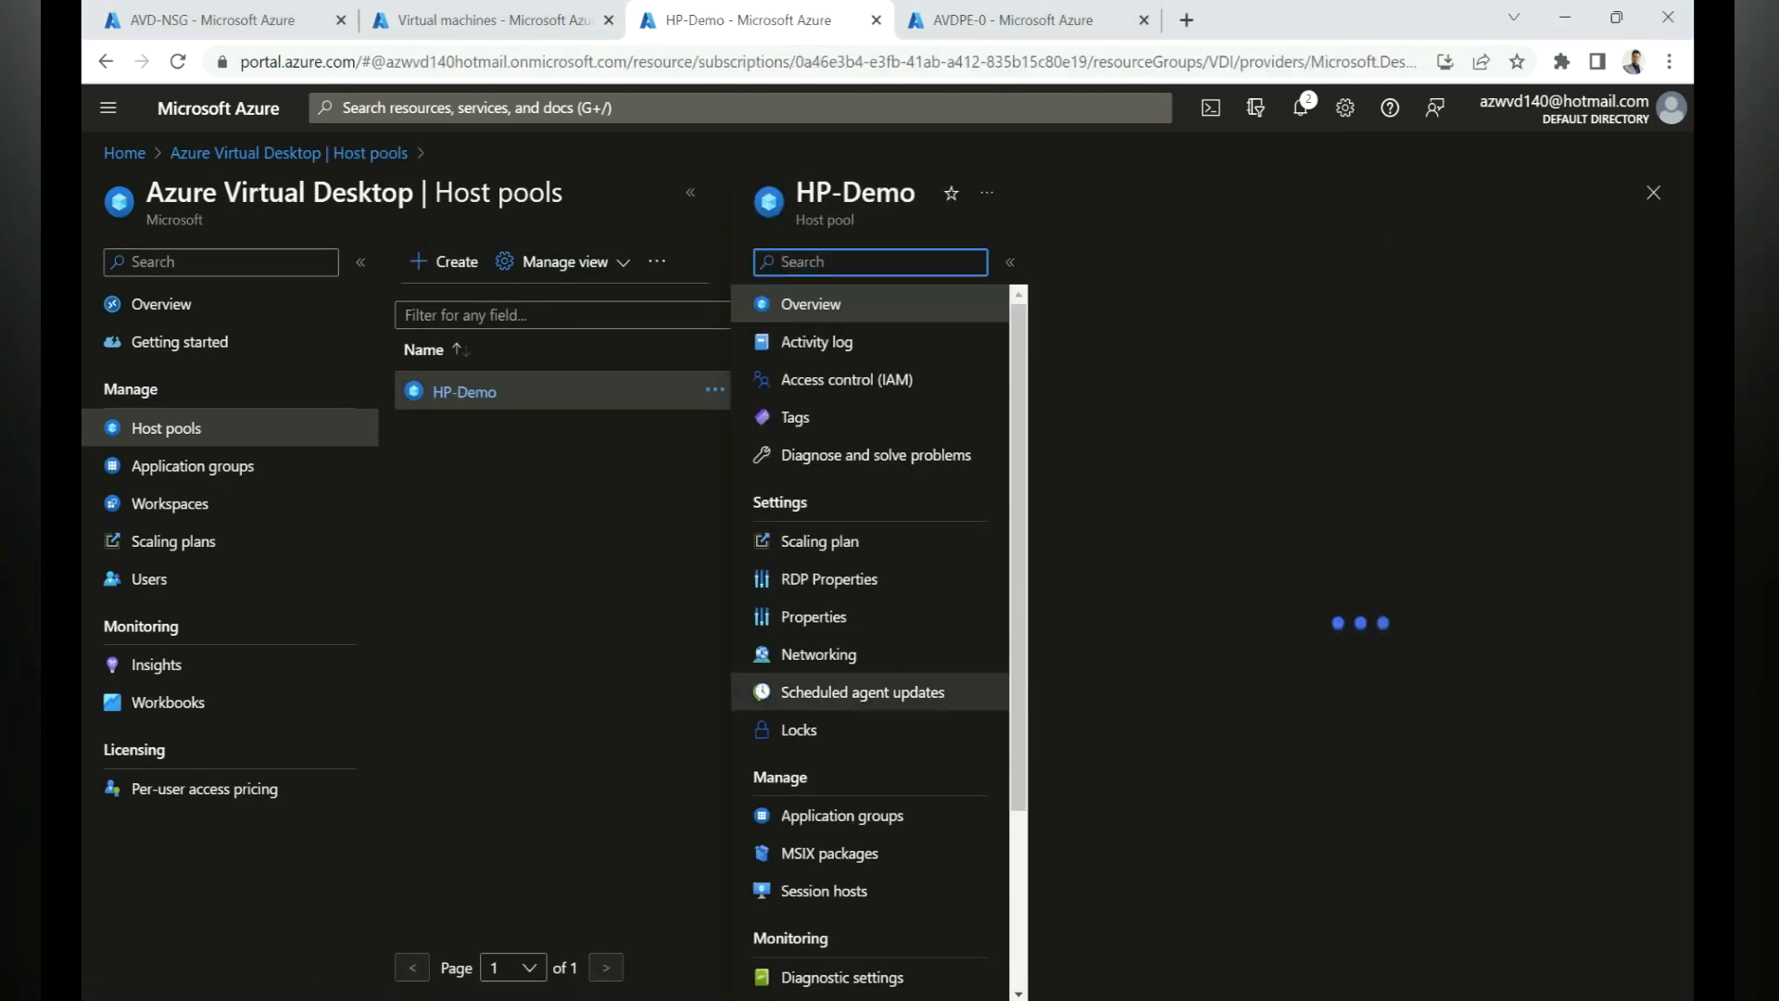
{"action": "left_click", "coordinate": [818, 654]}
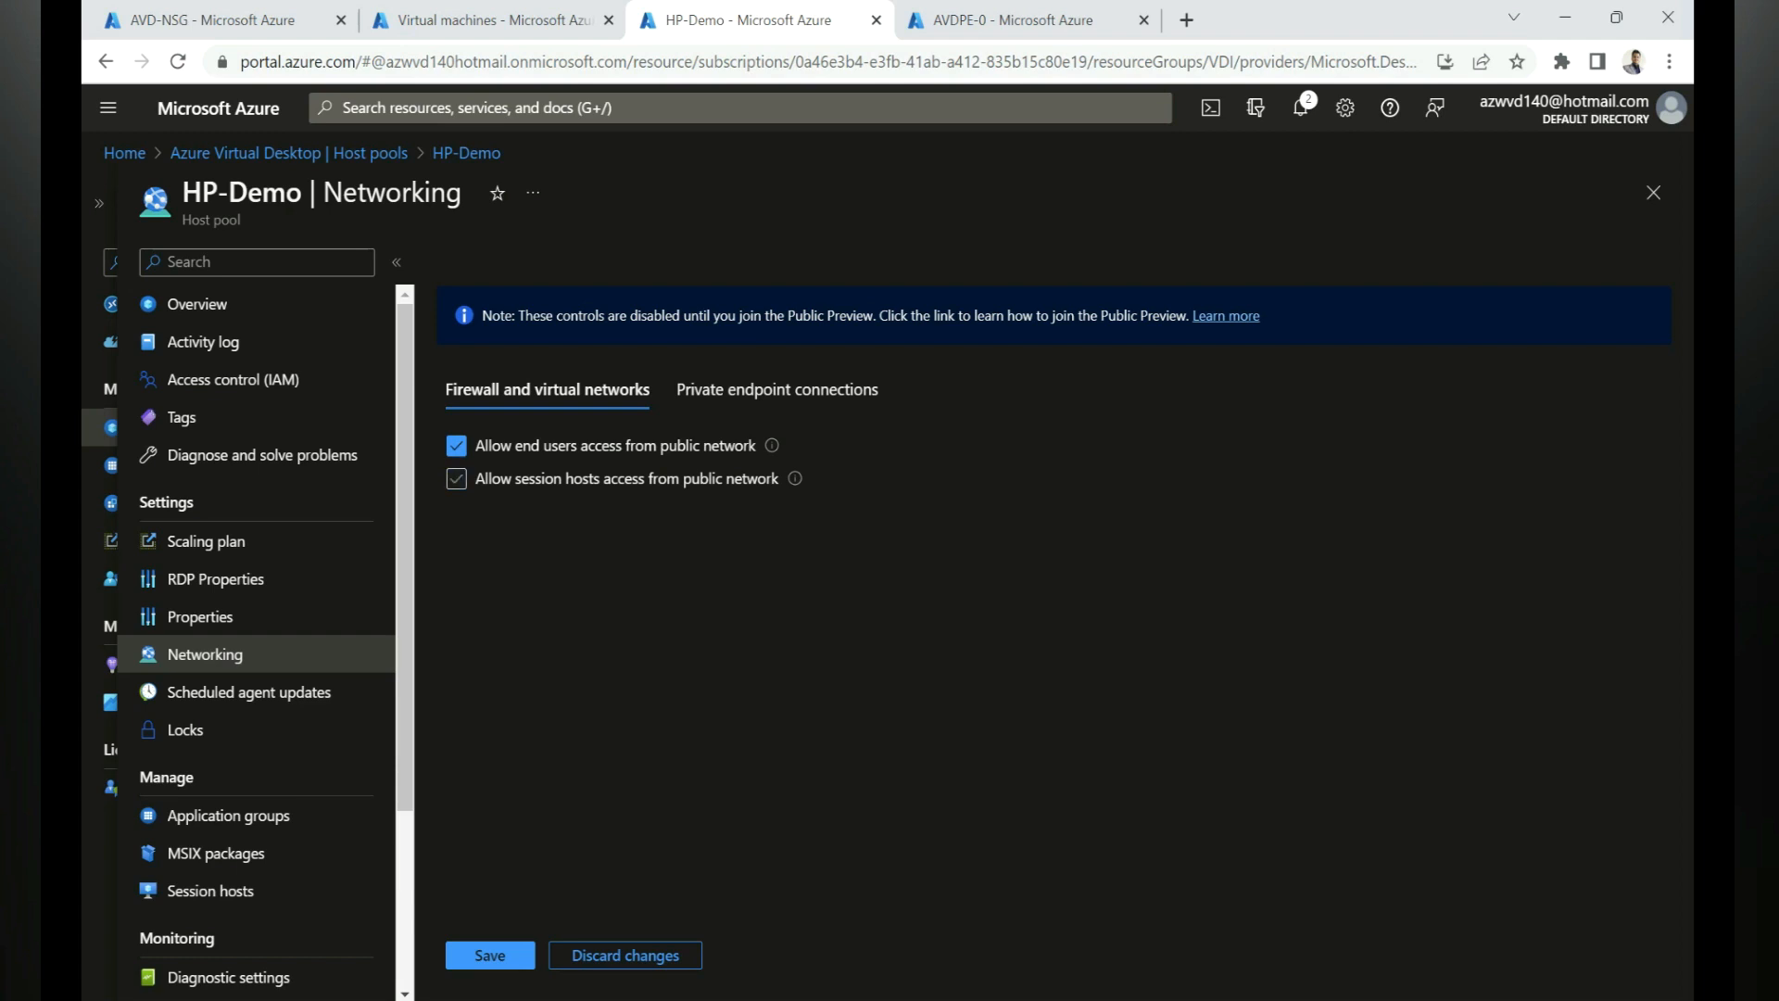
{"action": "left_click", "coordinate": [490, 955]}
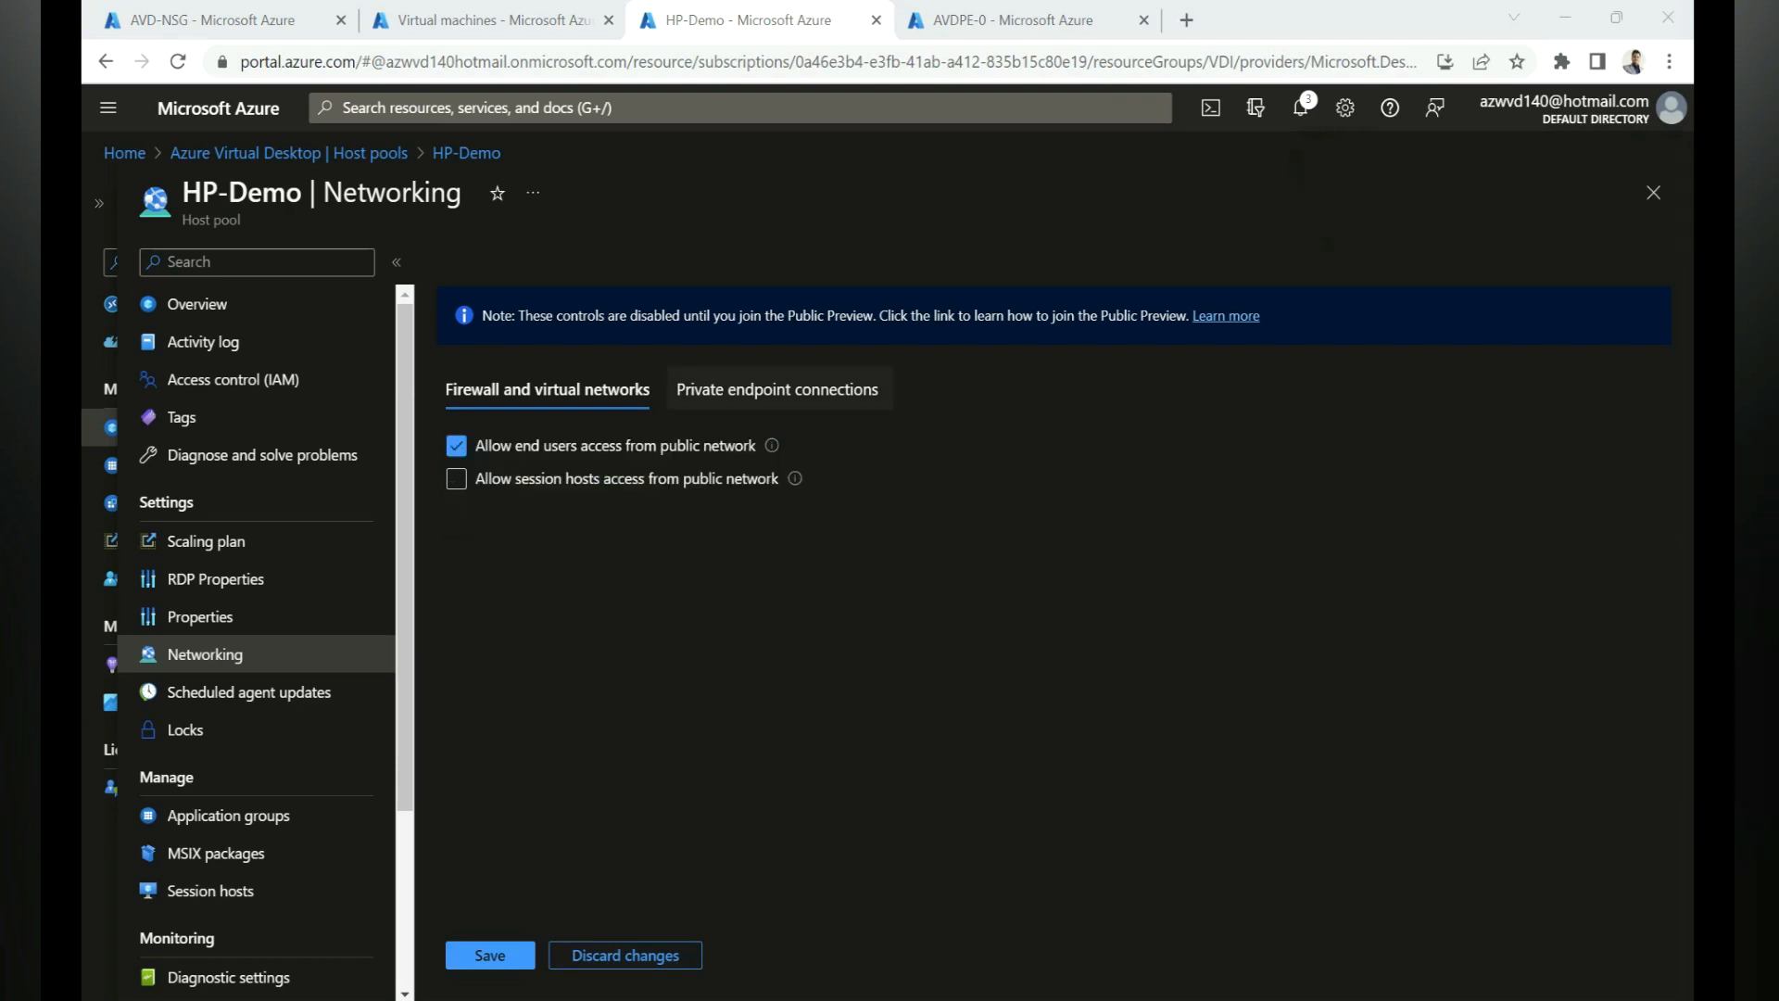
Start a new private endpoint for the HP-Demo host pool, named PE-host, in the East US region
{"action": "left_click", "coordinate": [776, 389]}
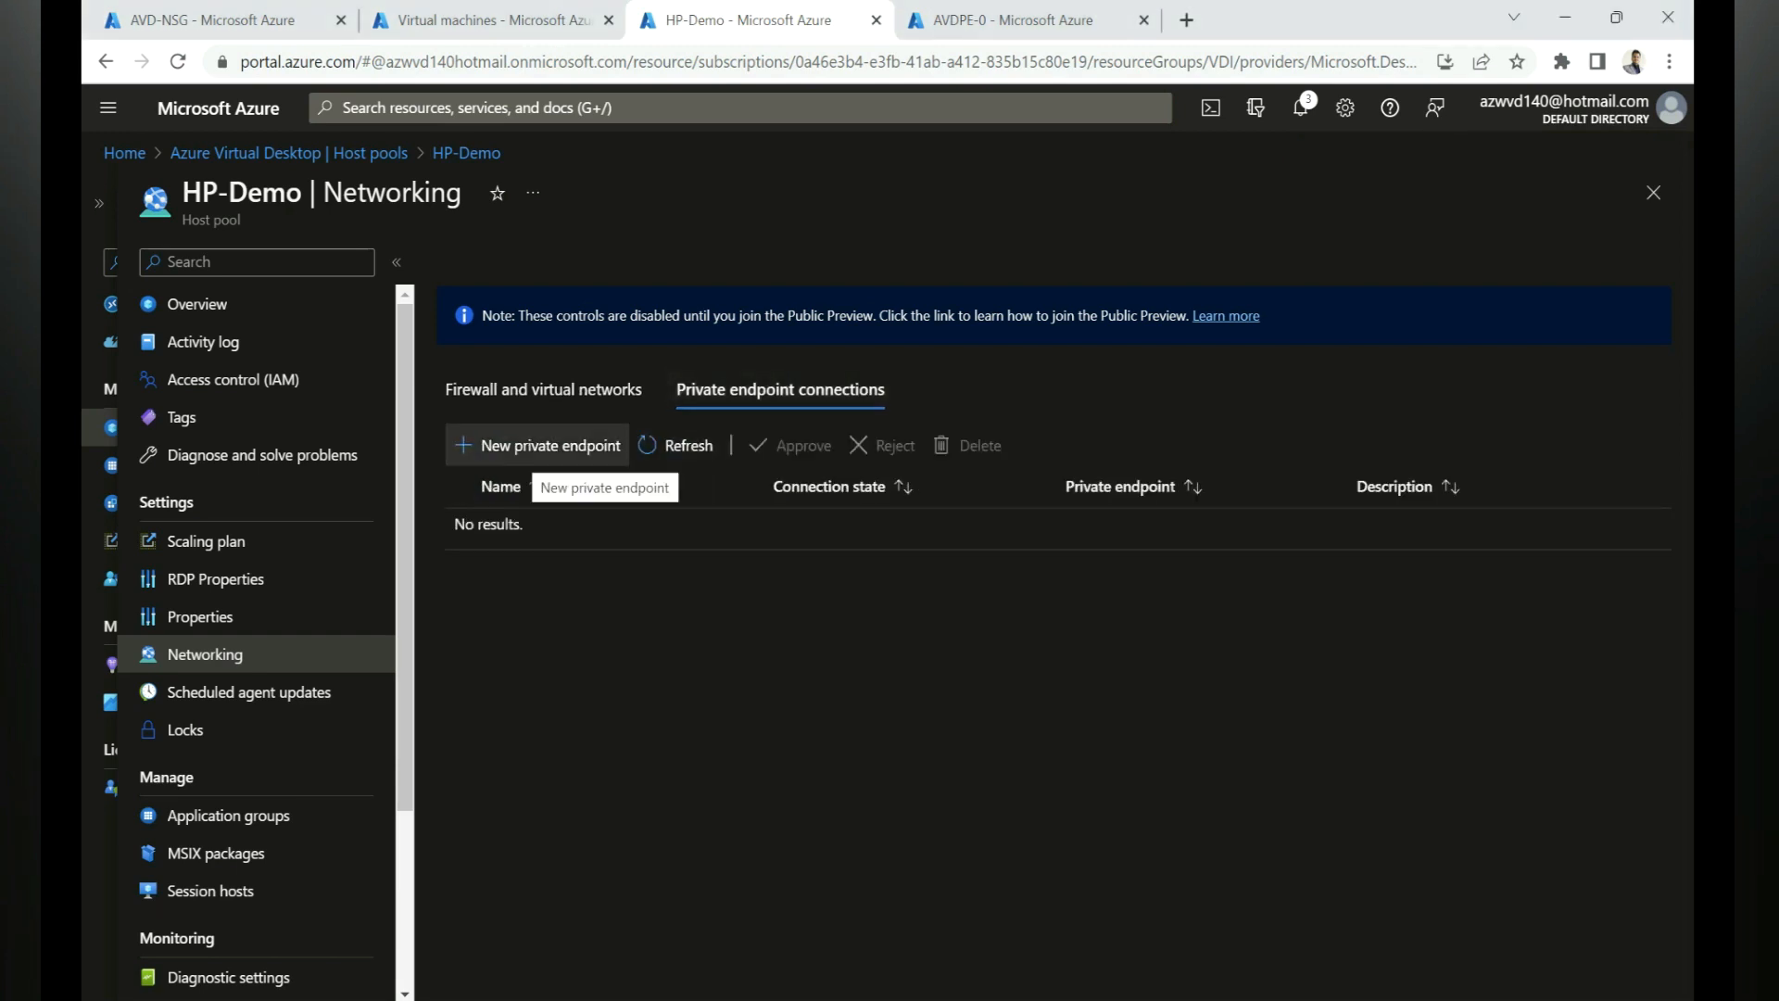
{"action": "left_click", "coordinate": [547, 446]}
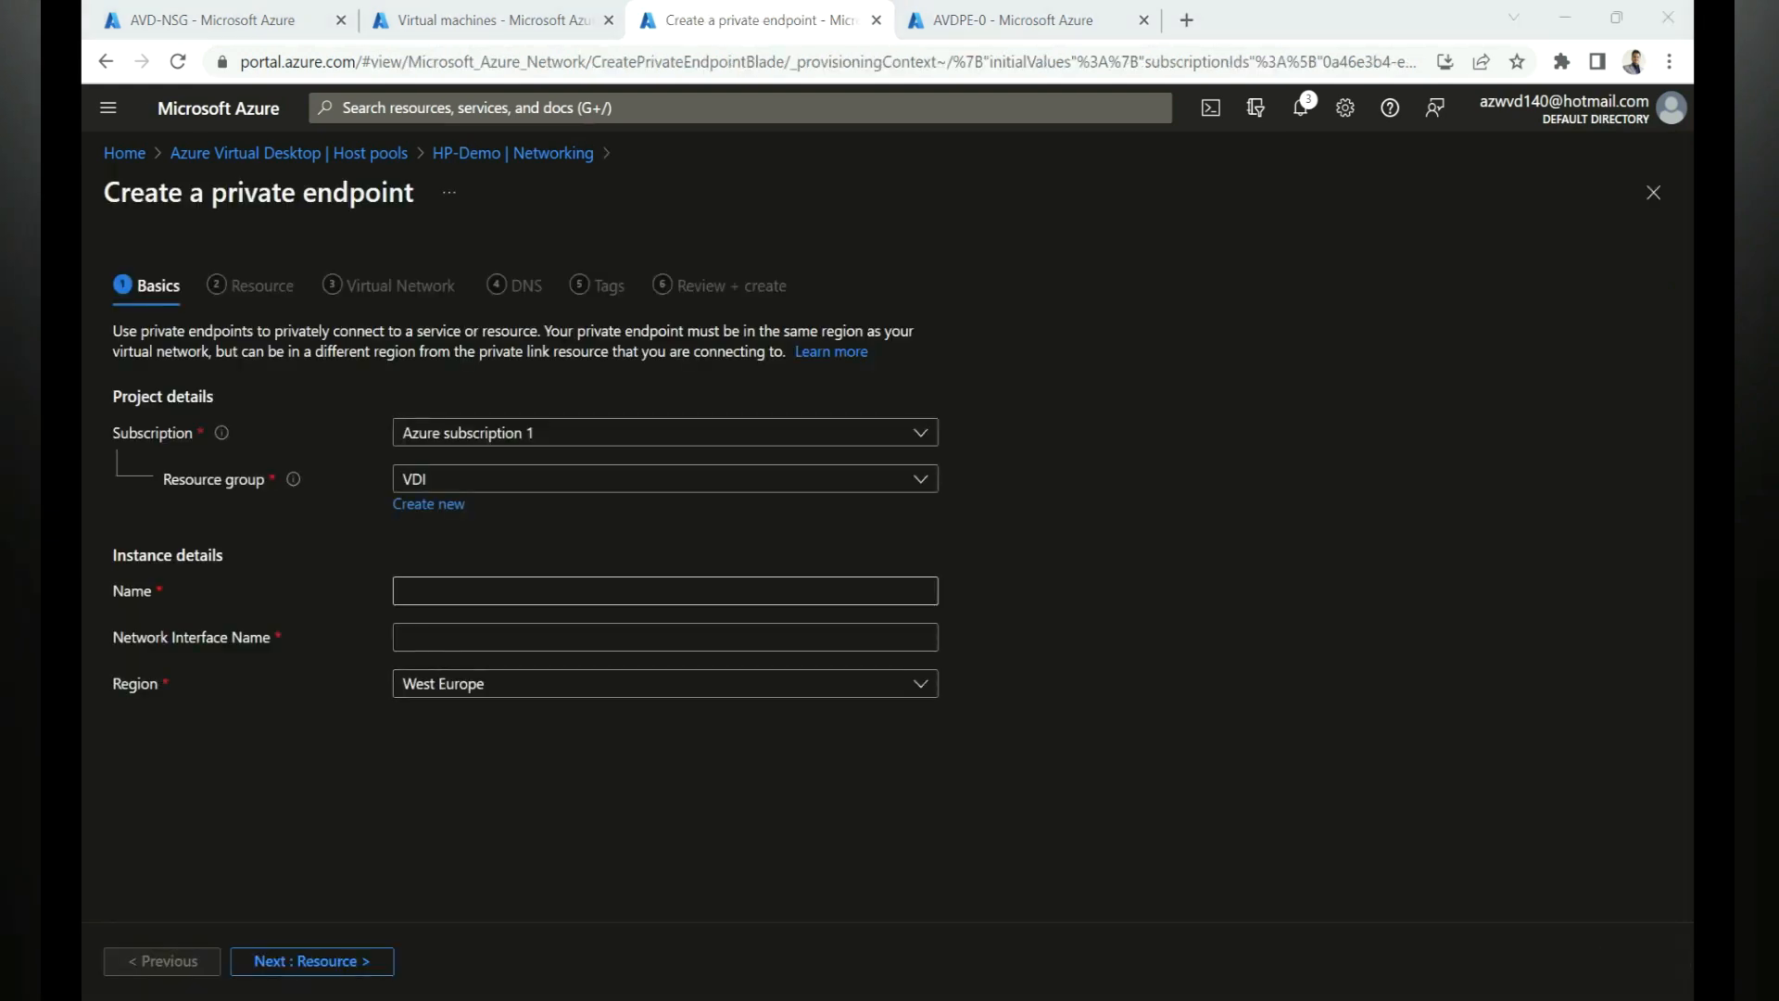
{"action": "left_click", "coordinate": [664, 591]}
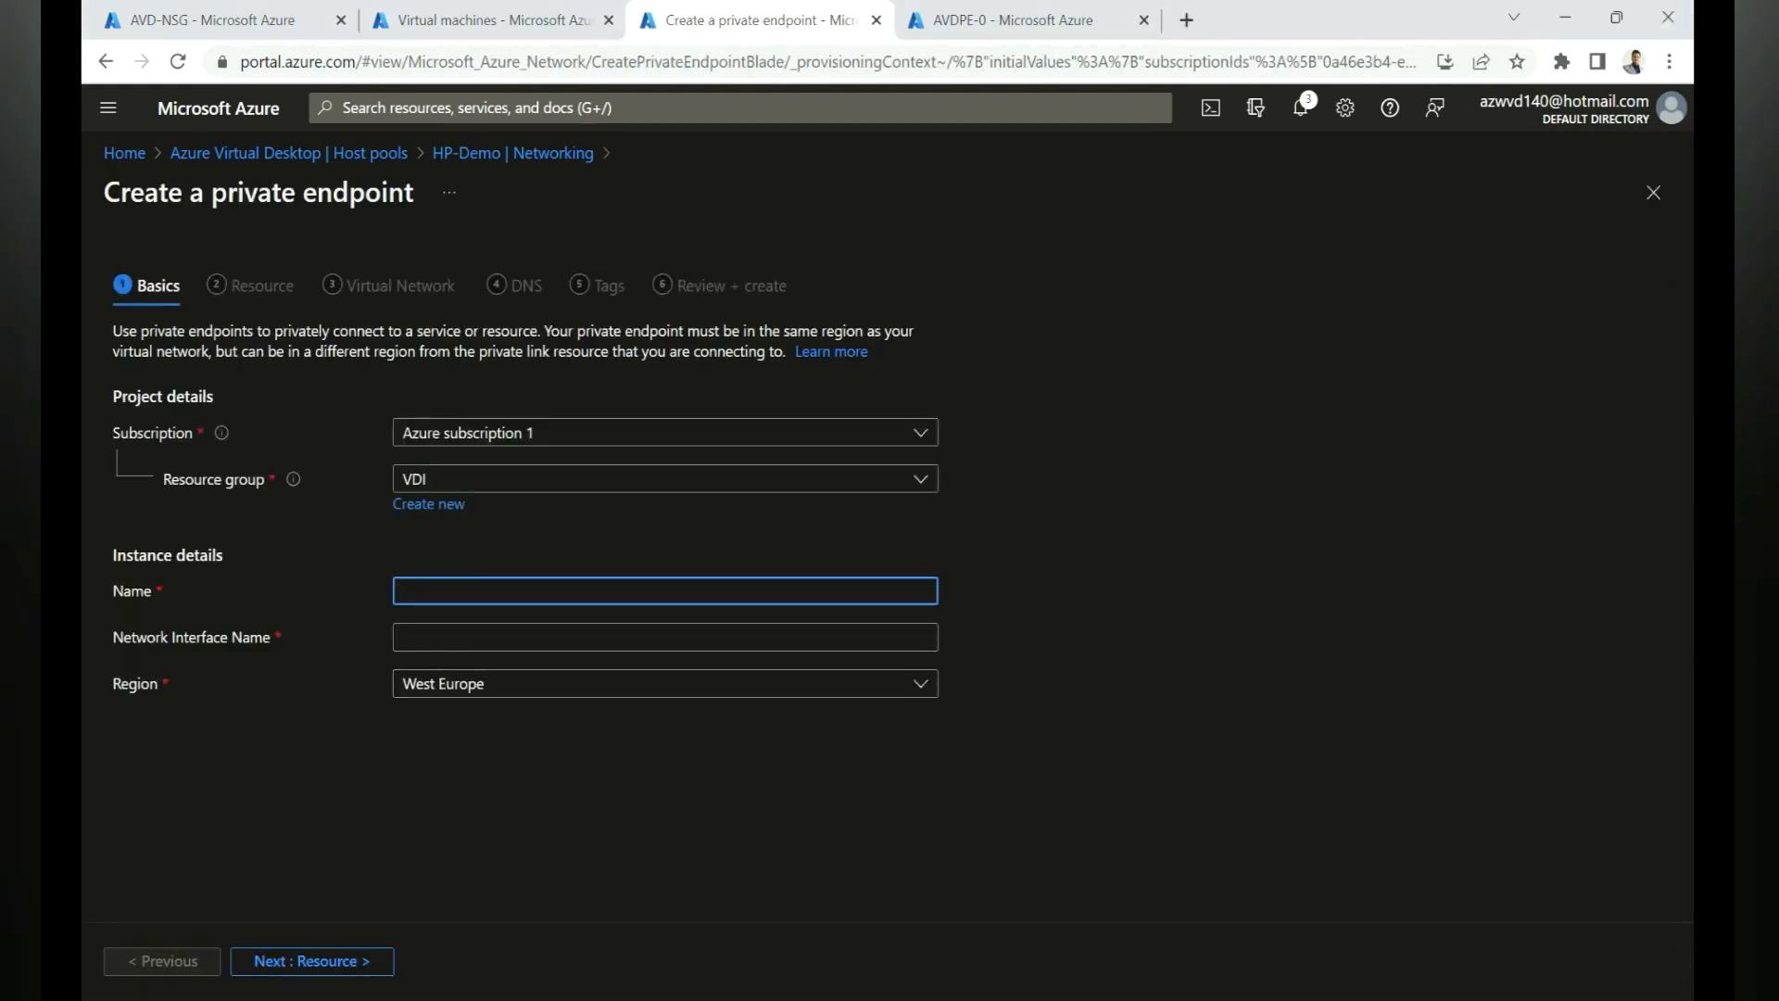
{"action": "type", "text": "PE-host"}
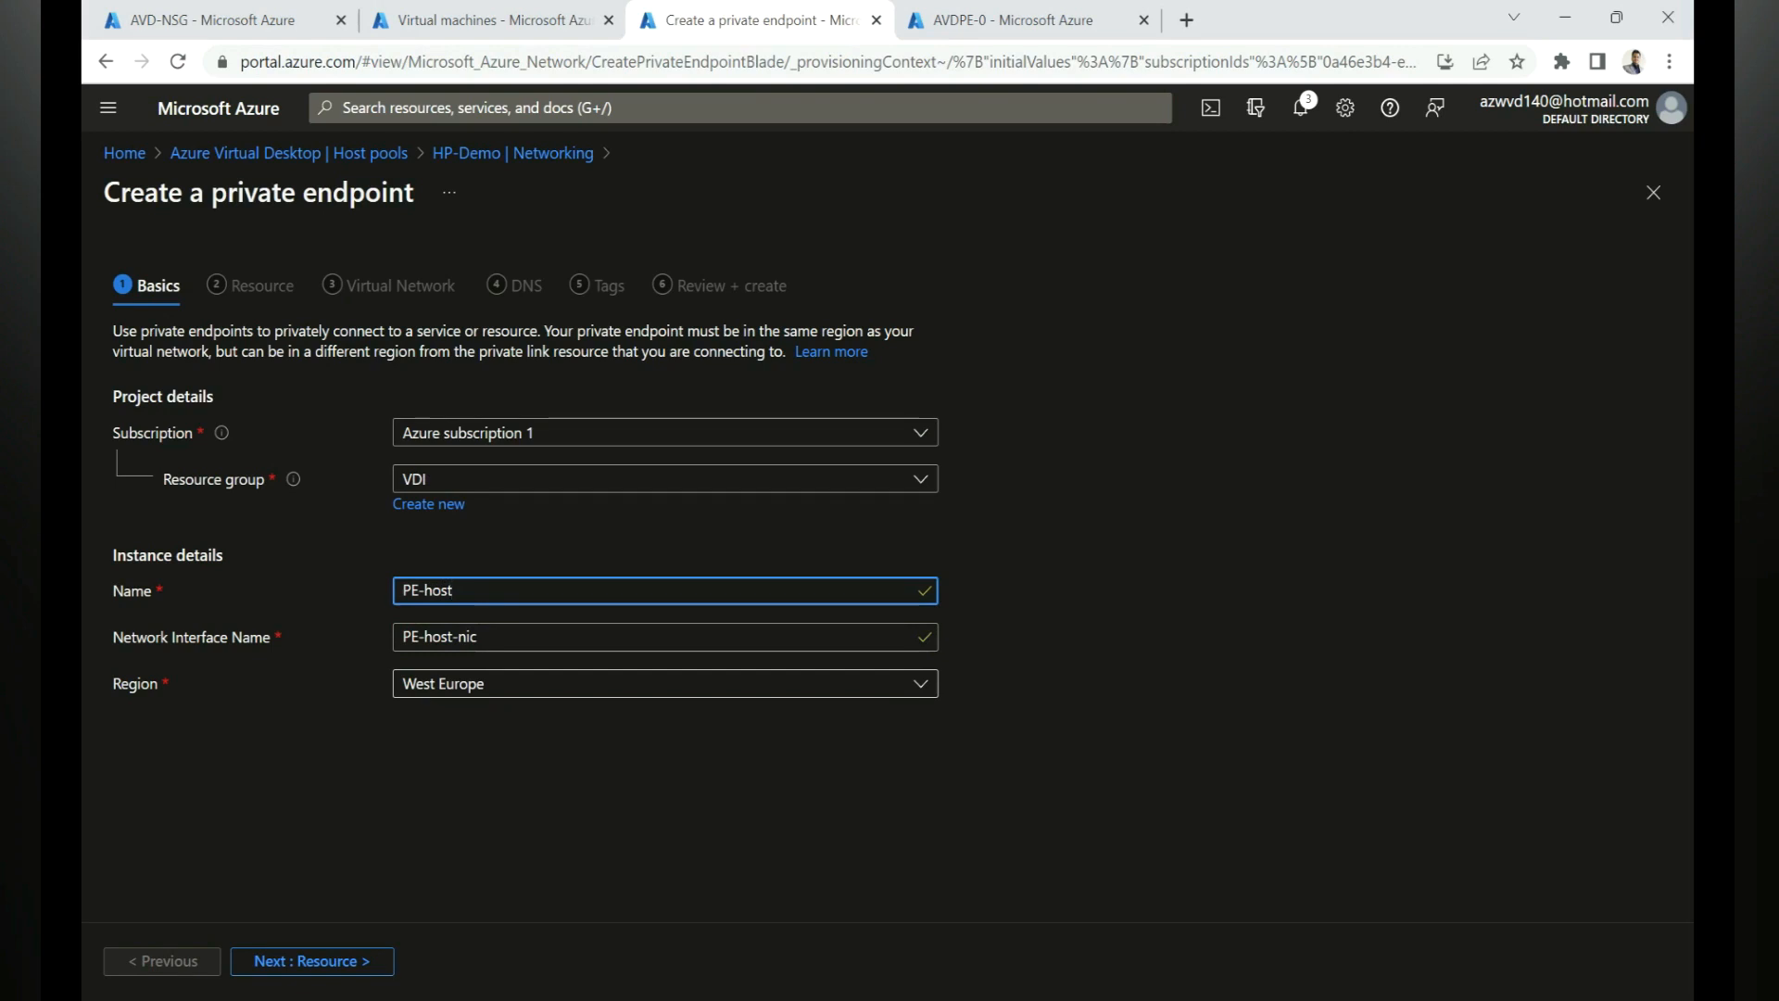
{"action": "left_click", "coordinate": [664, 684]}
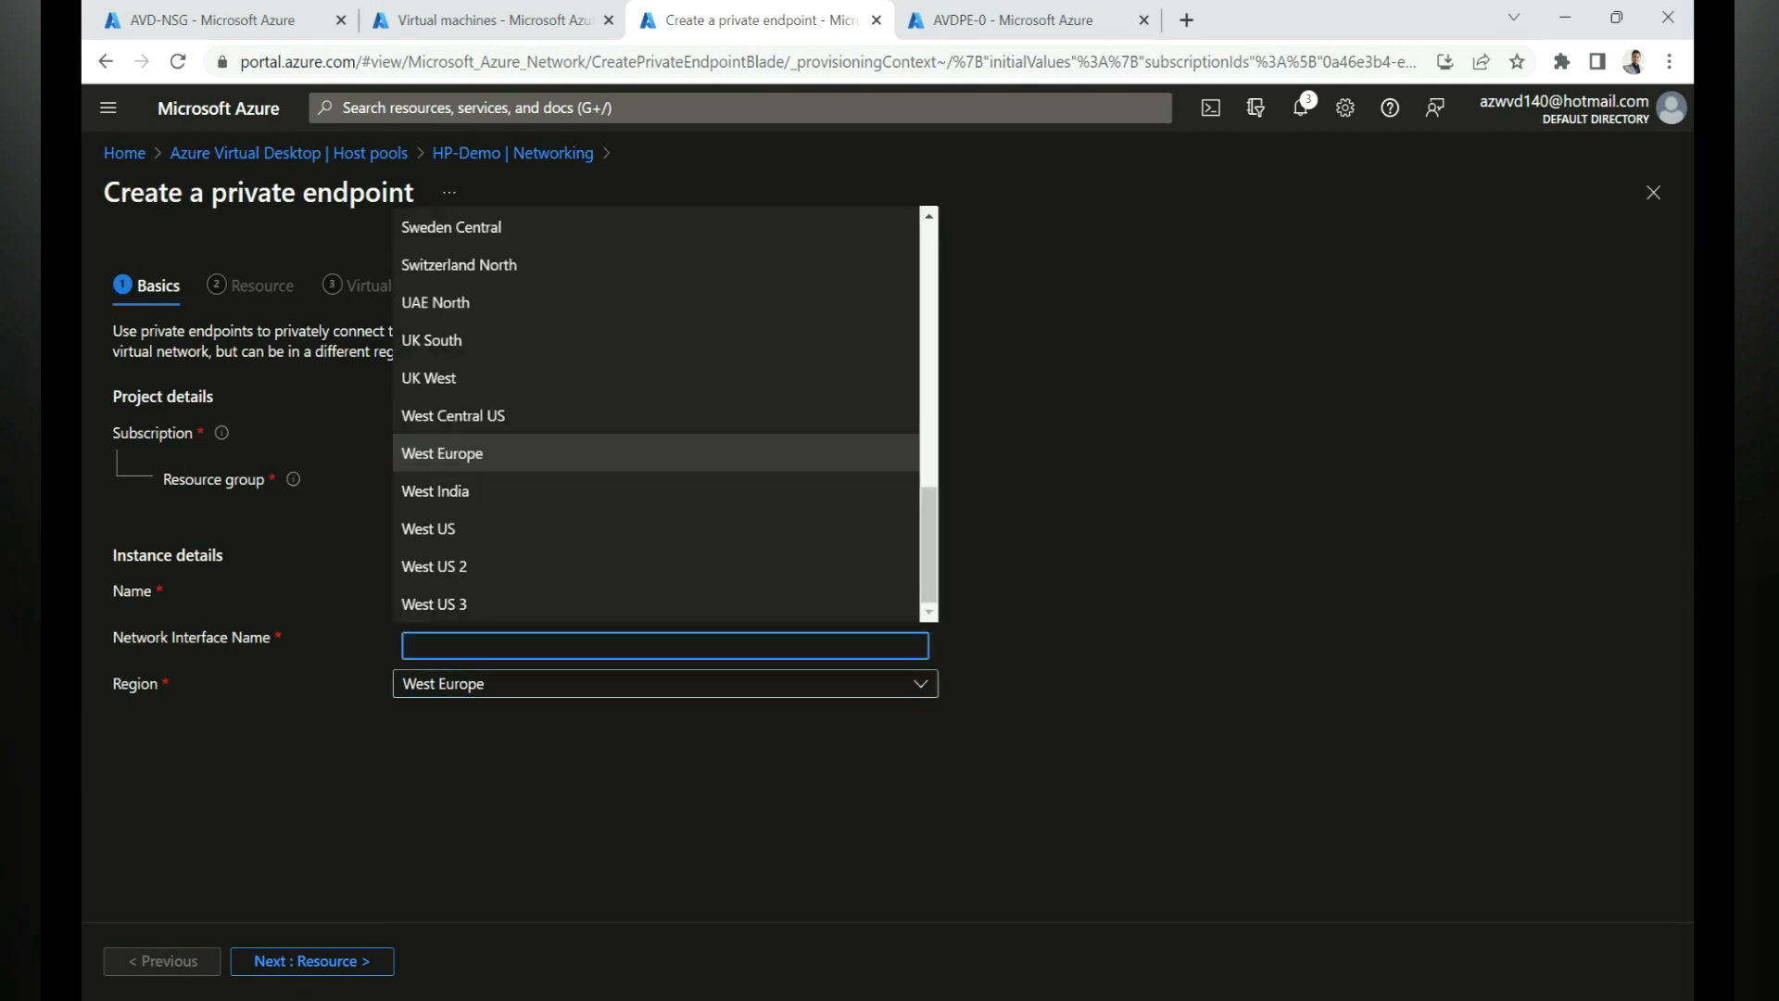
{"action": "type", "text": "eas"}
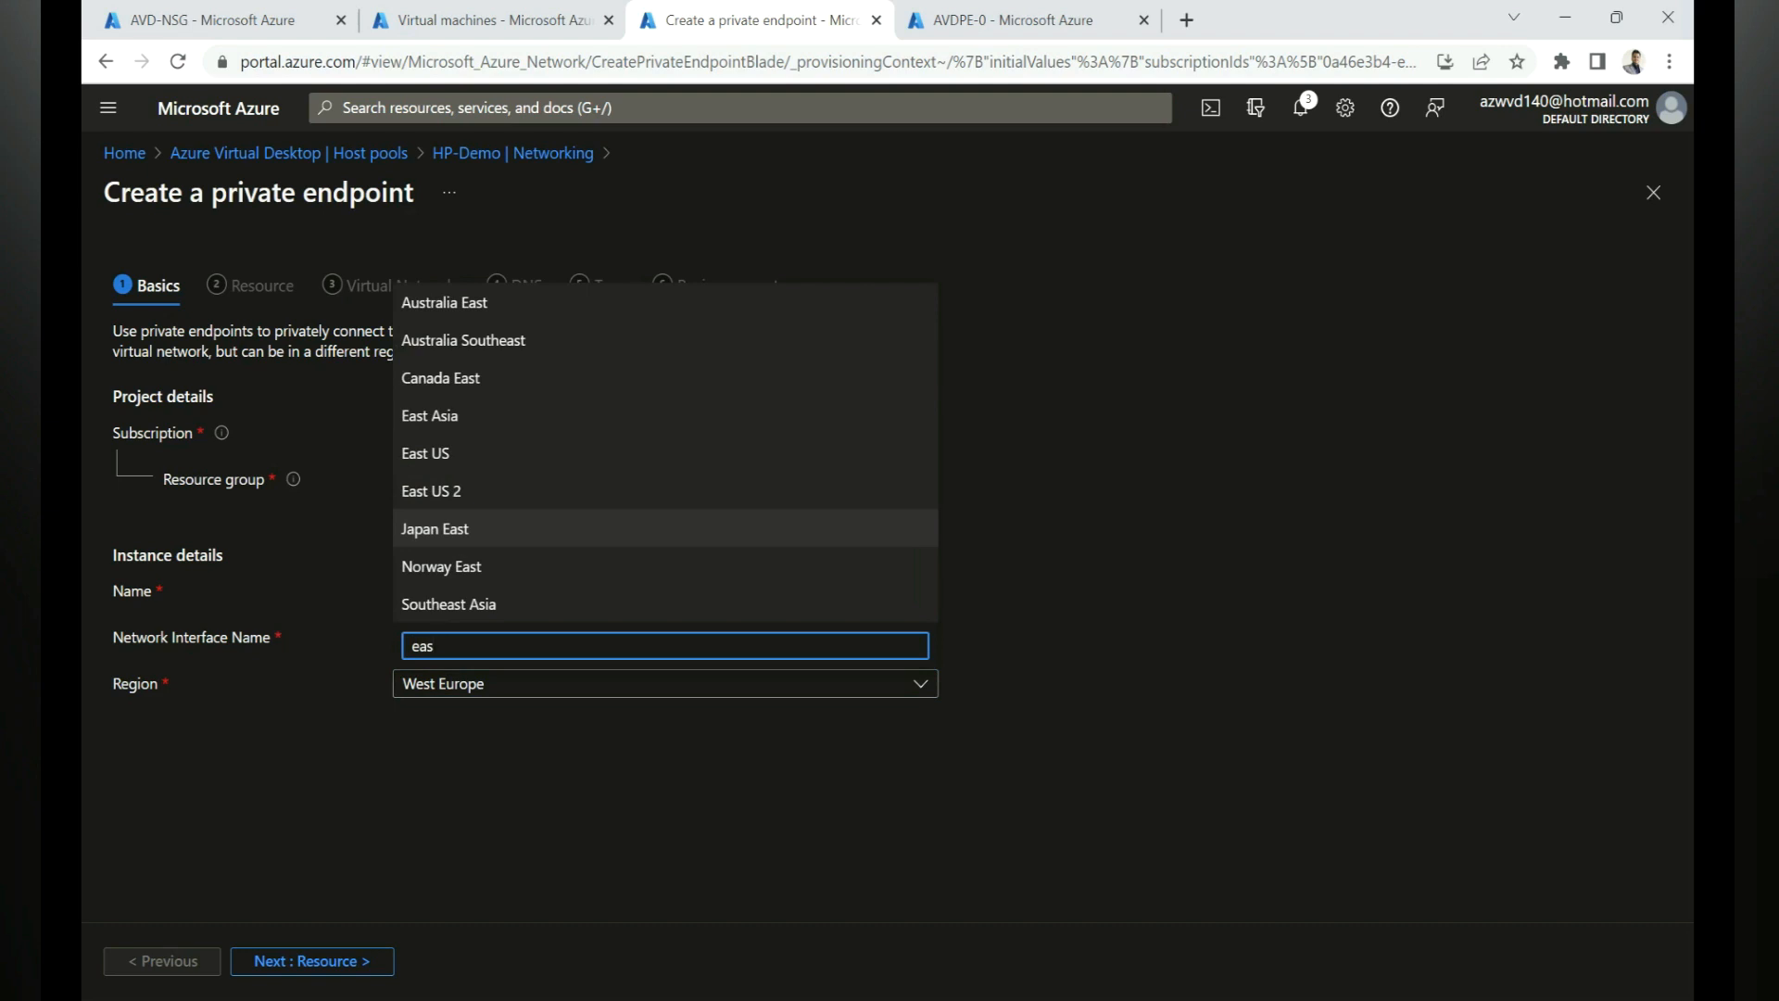
{"action": "left_click", "coordinate": [425, 454]}
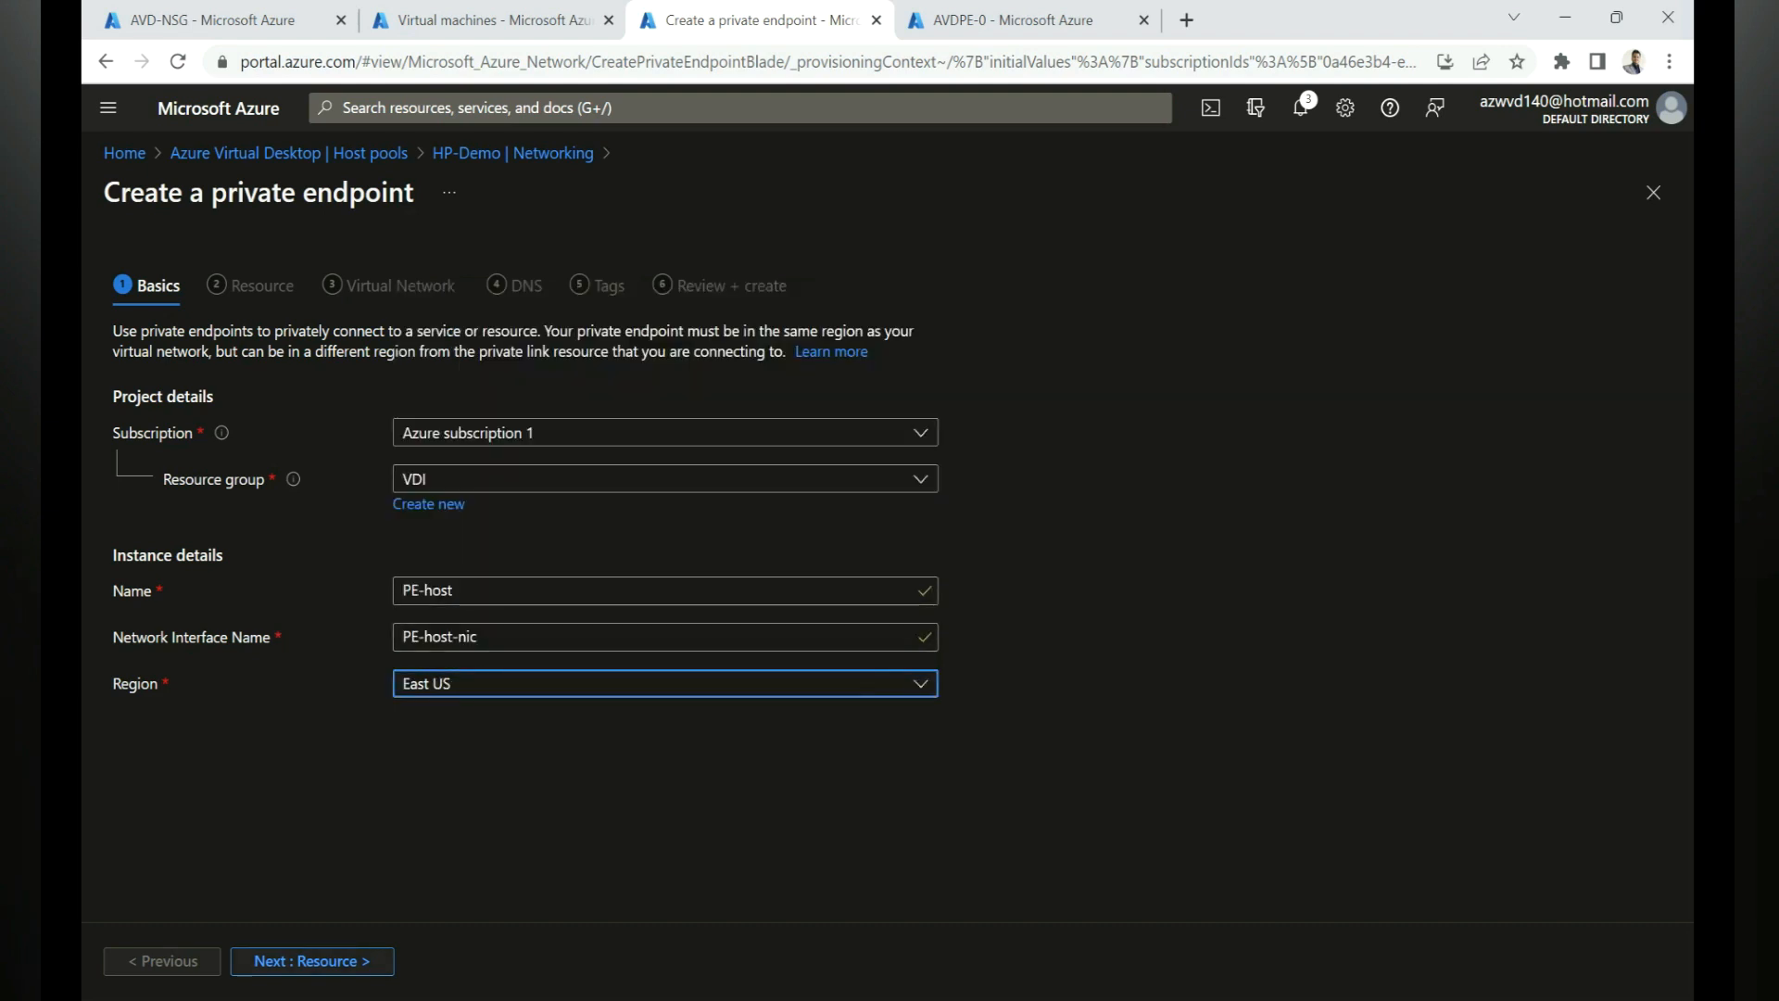
{"action": "left_click", "coordinate": [312, 960]}
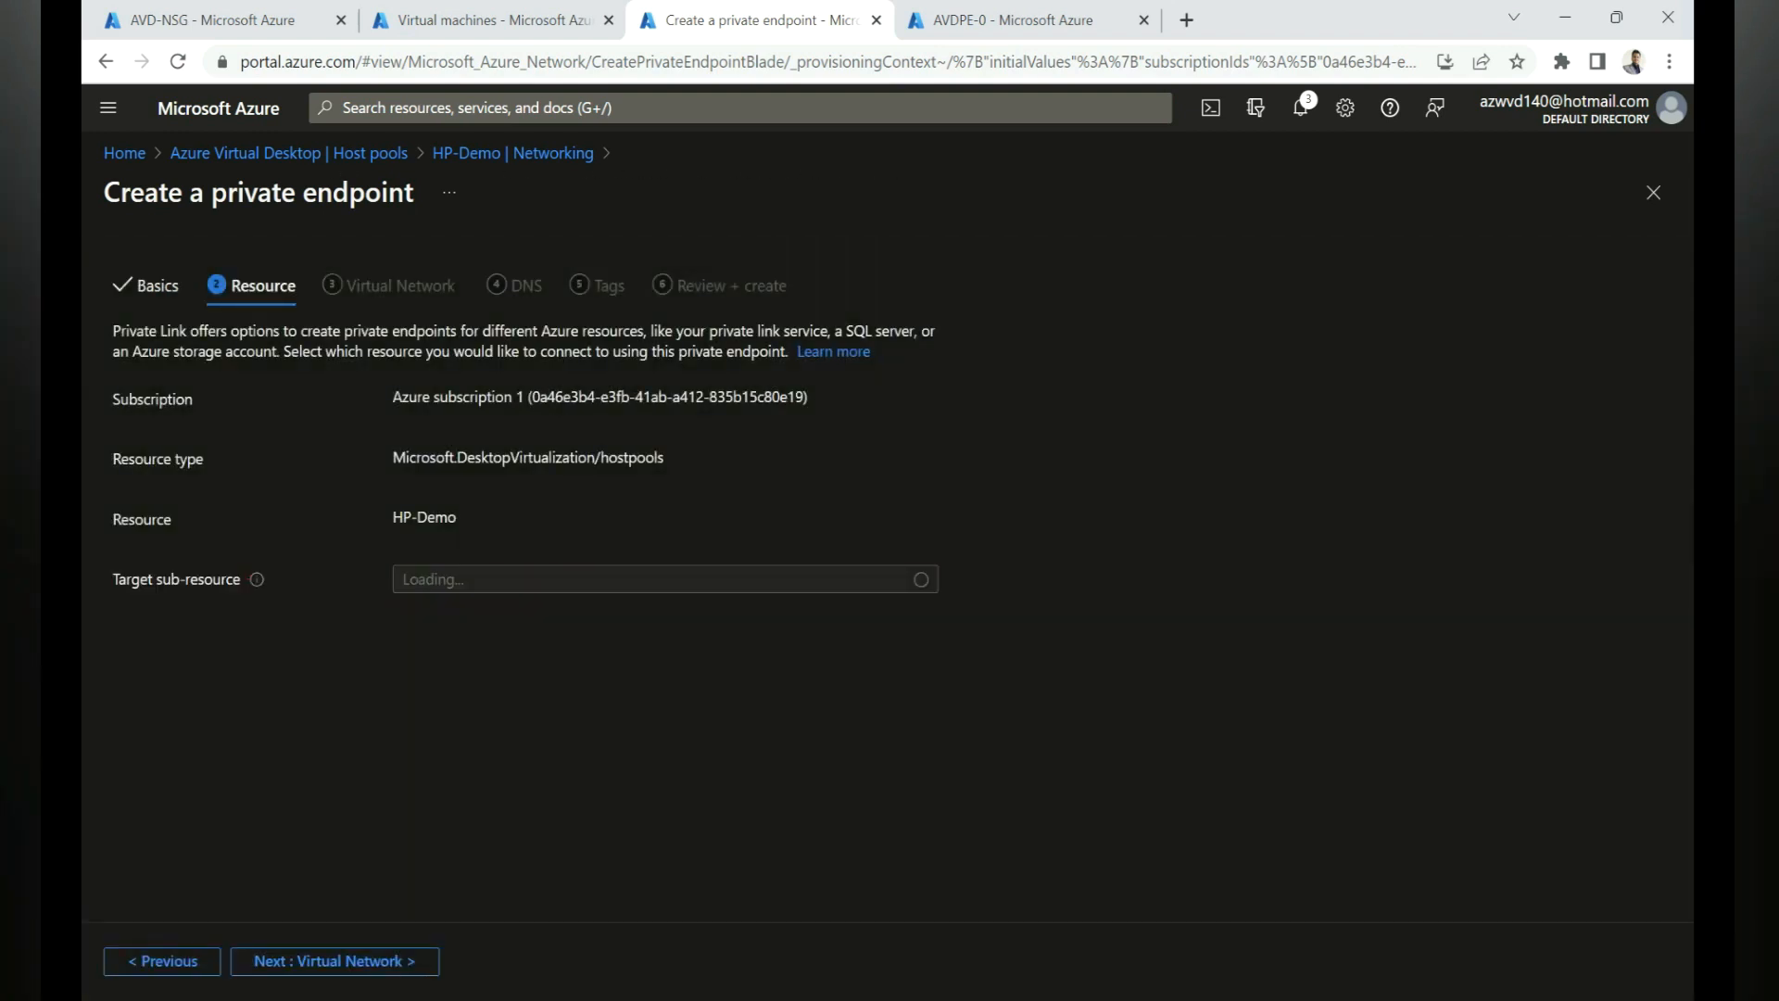
Set the private endpoint's target sub-resource to connection and its subnet to AVD-Vnet/PE-subnet (10.145.0.0/28)
{"action": "left_click", "coordinate": [665, 579]}
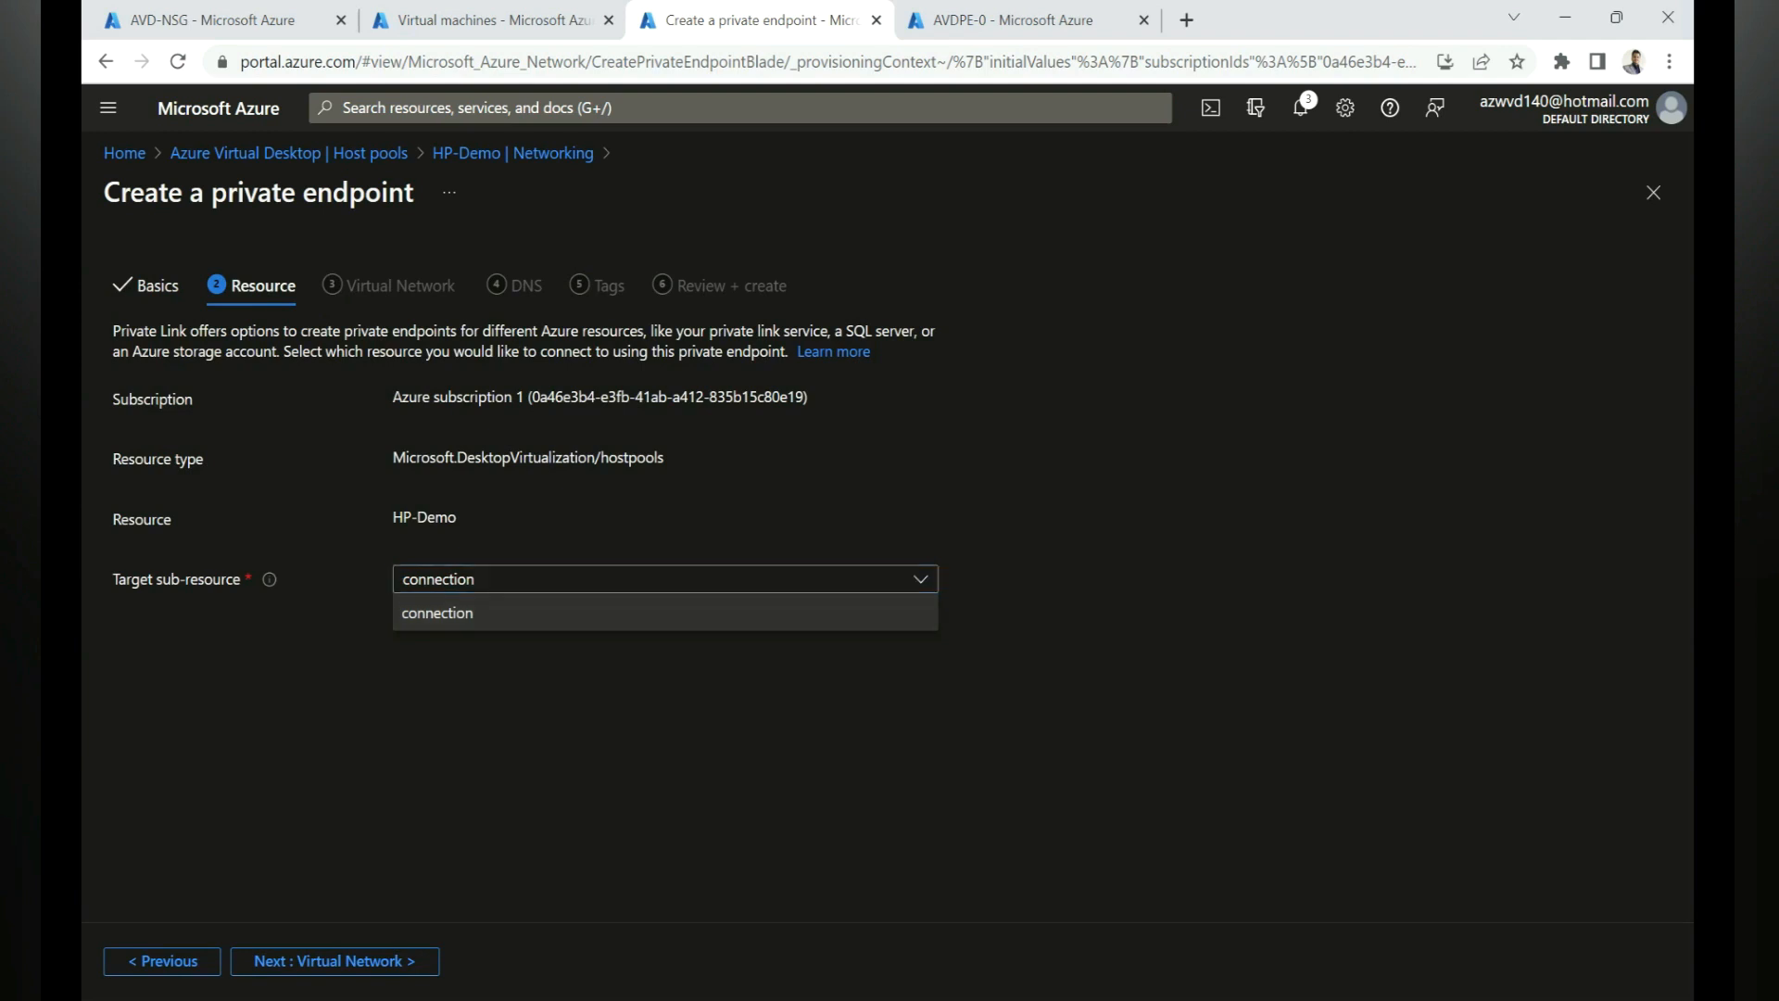
{"action": "left_click", "coordinate": [556, 613]}
{"action": "left_click", "coordinate": [334, 961]}
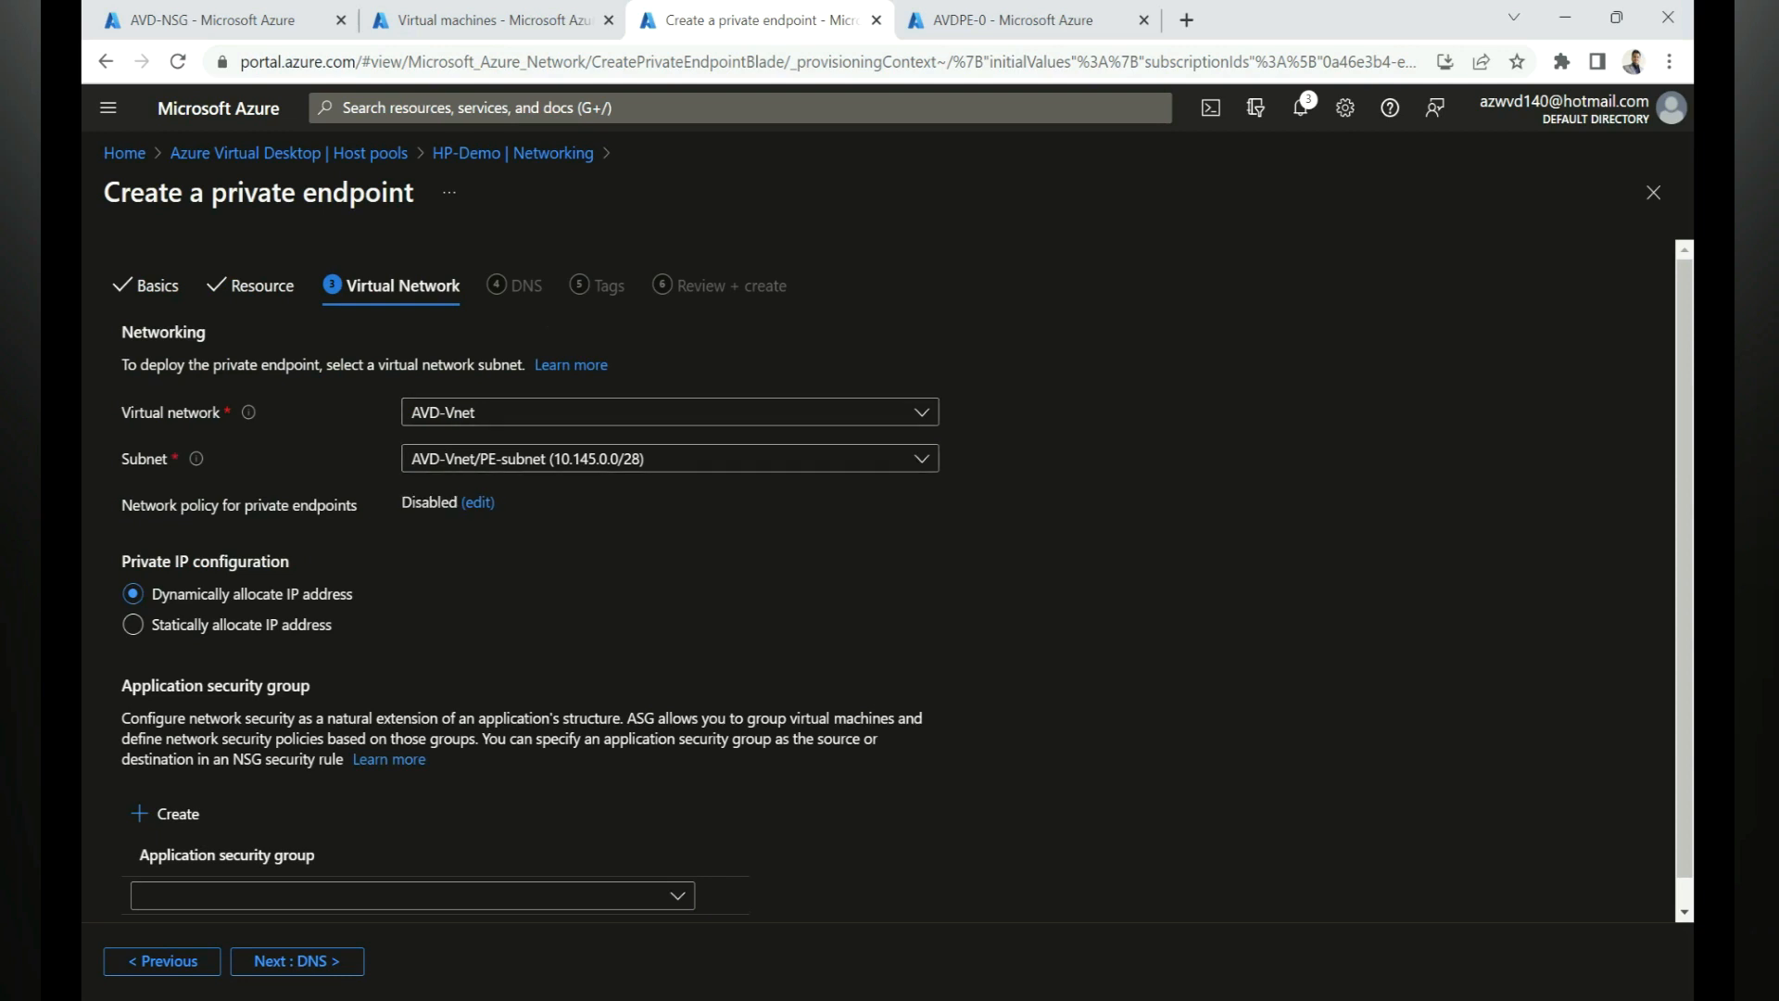
{"action": "left_click", "coordinate": [670, 459]}
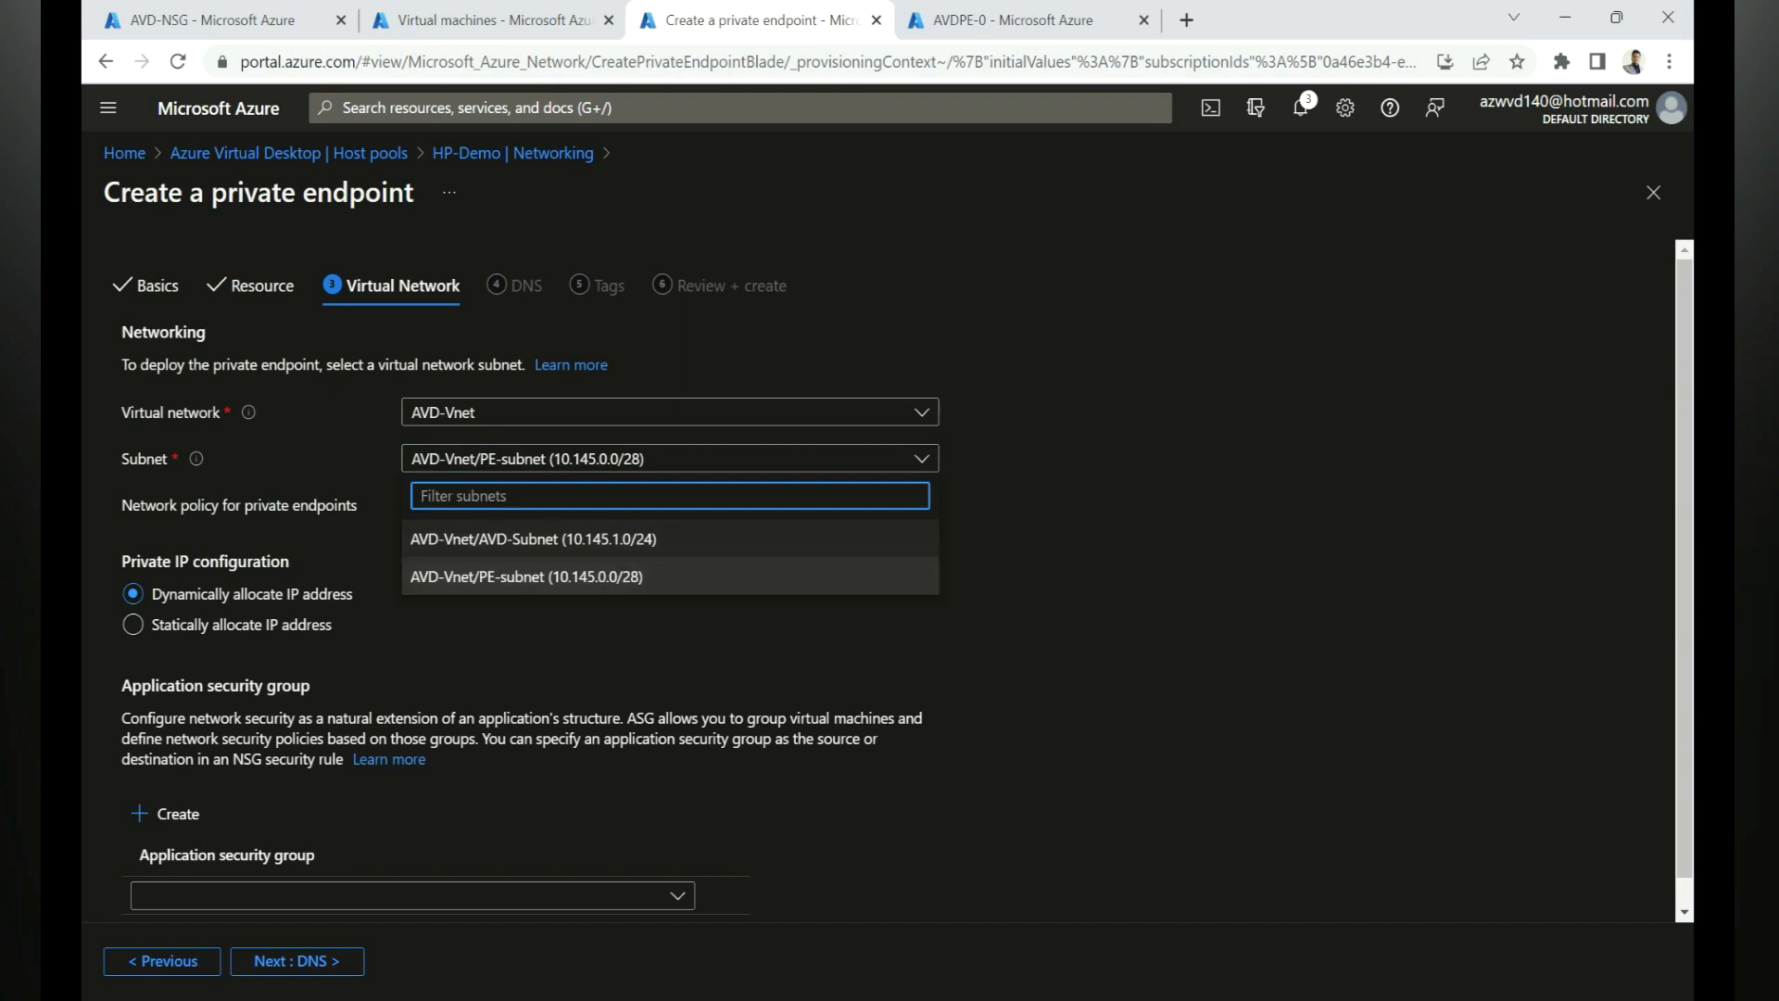
{"action": "left_click", "coordinate": [593, 577]}
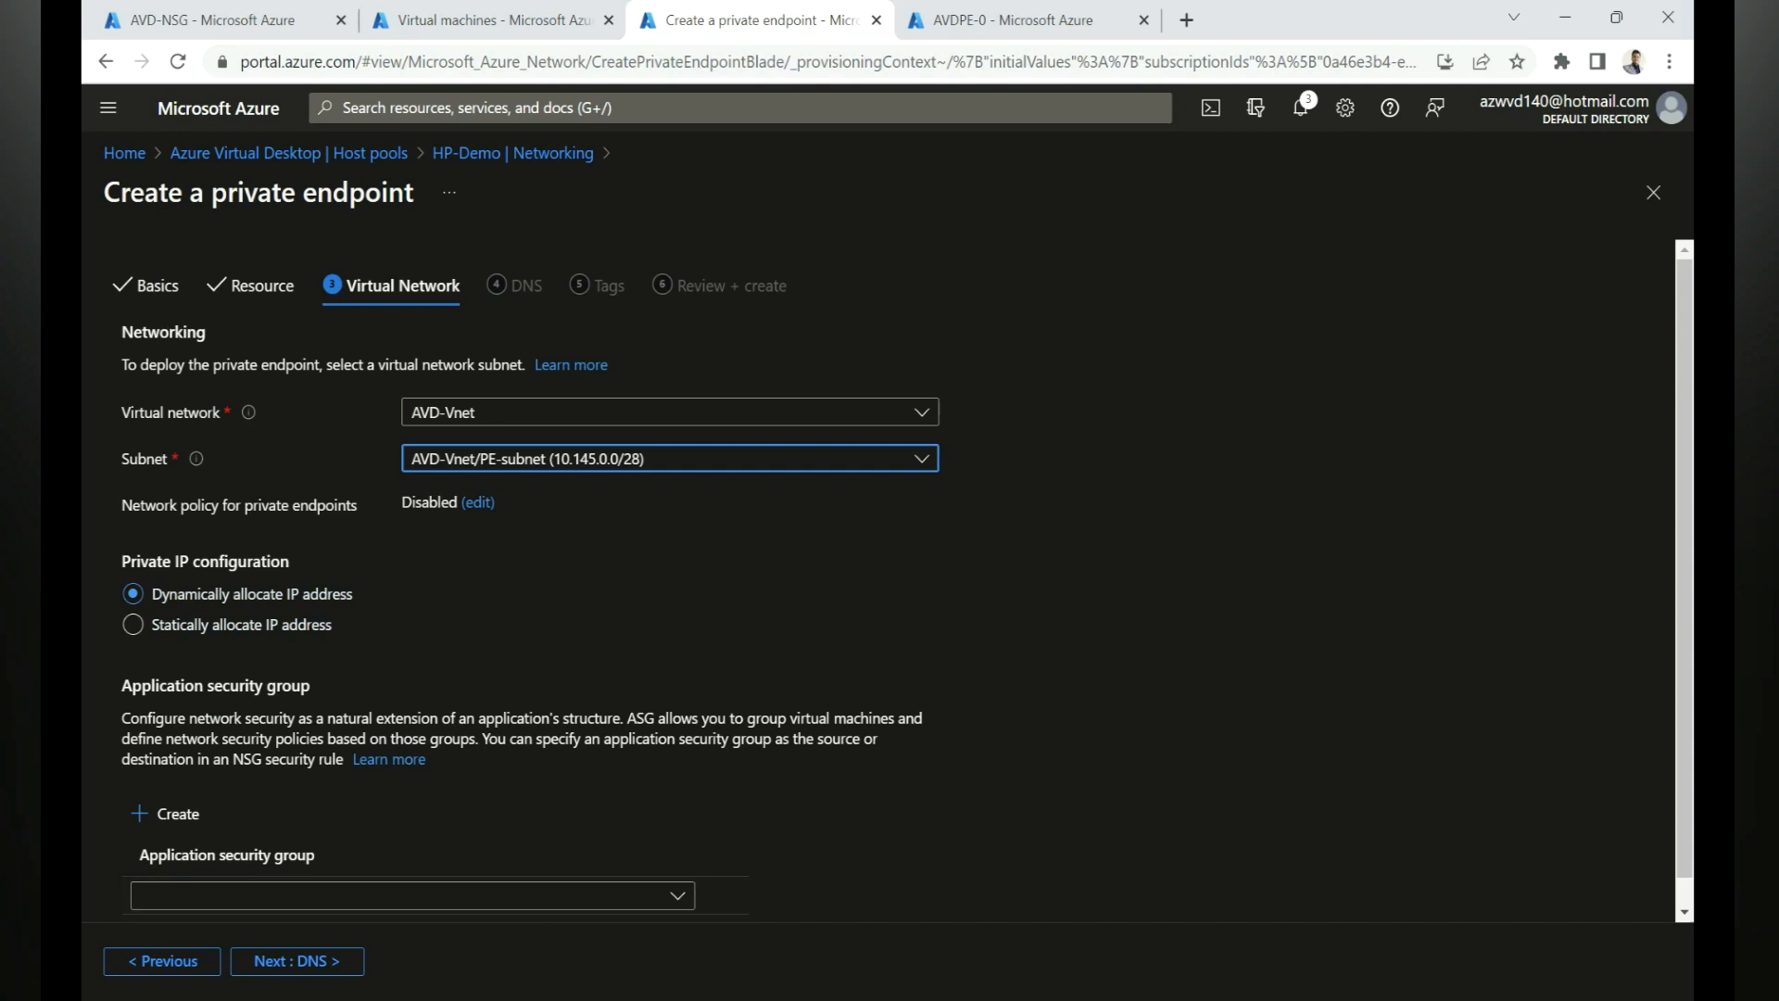
{"action": "left_click", "coordinate": [320, 964]}
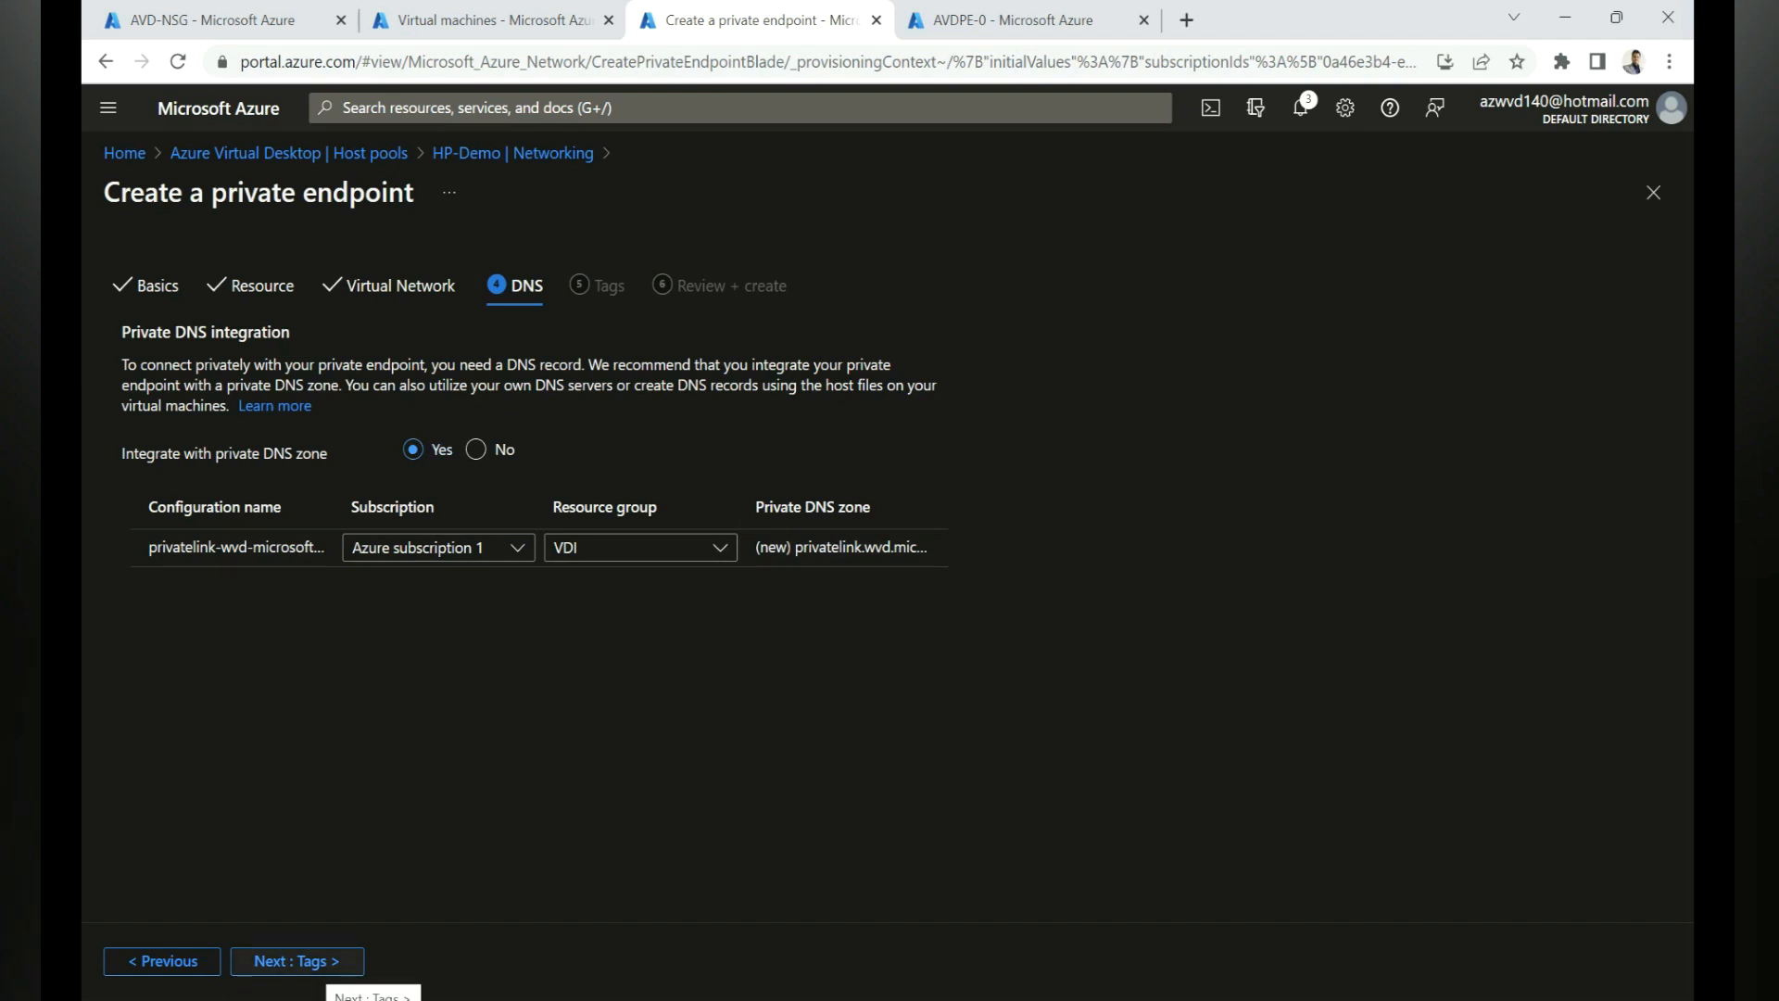
Keep the private DNS zone integration, add no tags, and create the PE-host private endpoint
{"action": "left_click", "coordinate": [324, 961]}
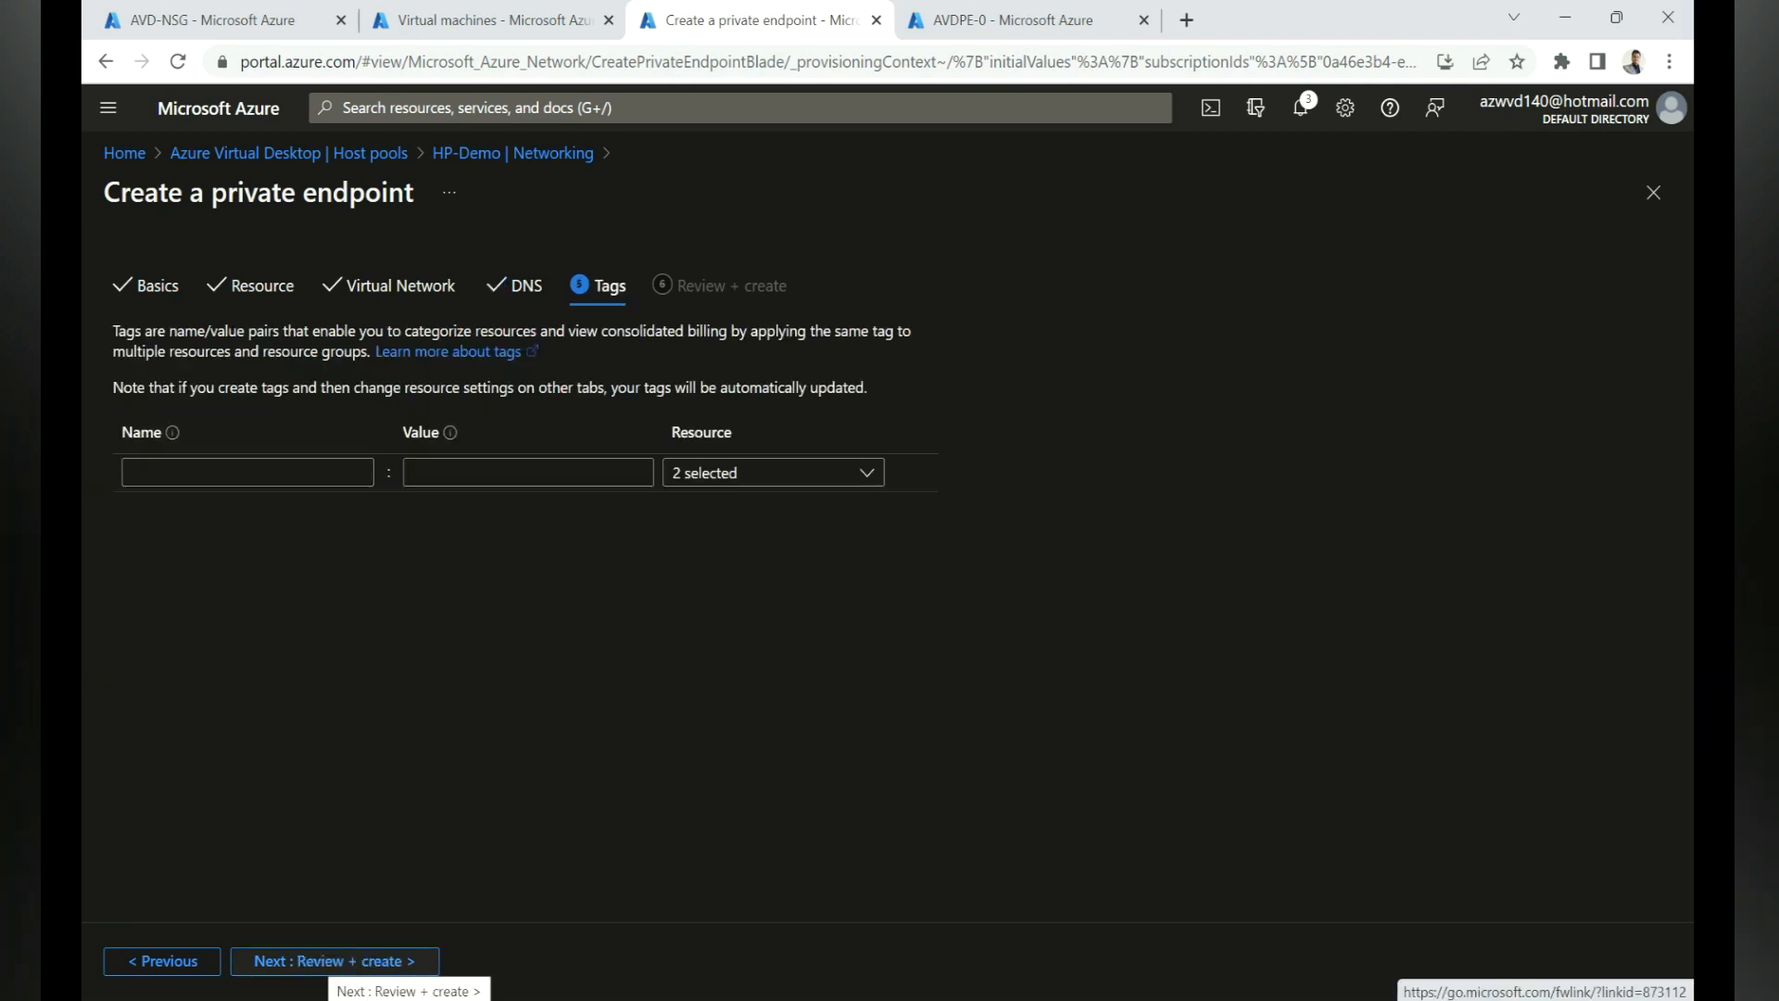
{"action": "left_click", "coordinate": [335, 961]}
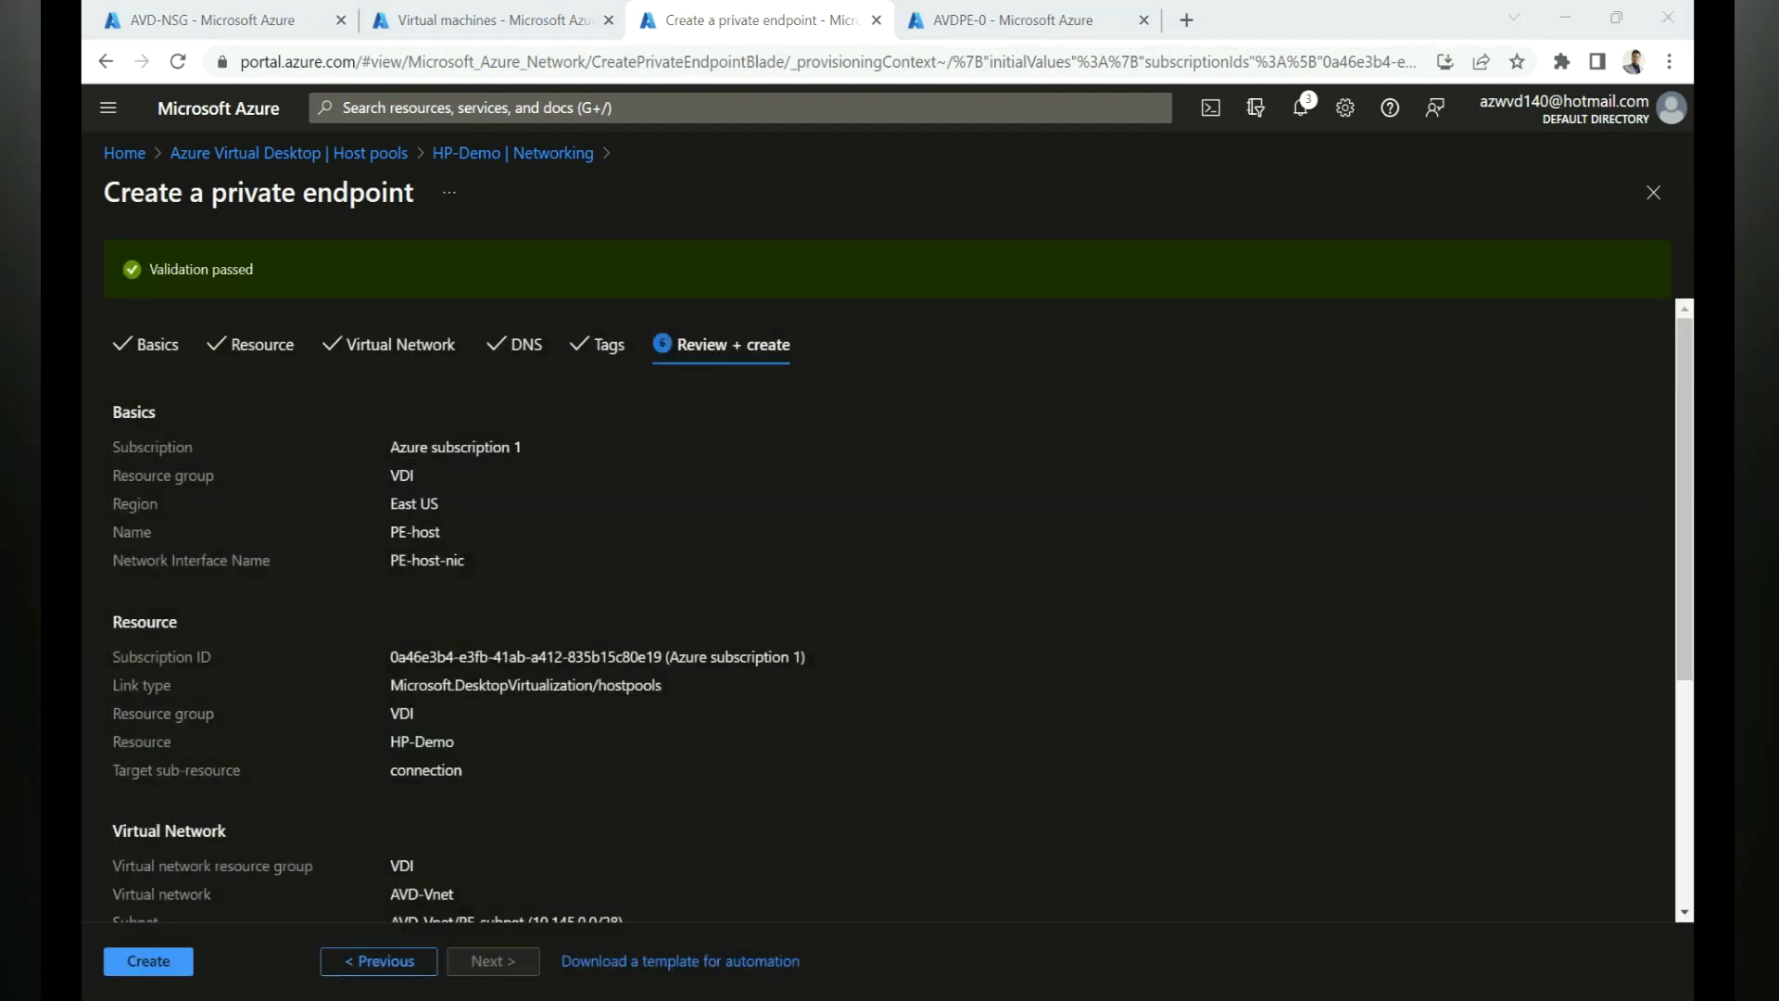
{"action": "left_click_drag", "start_coordinate": [256, 269], "coordinate": [185, 268]}
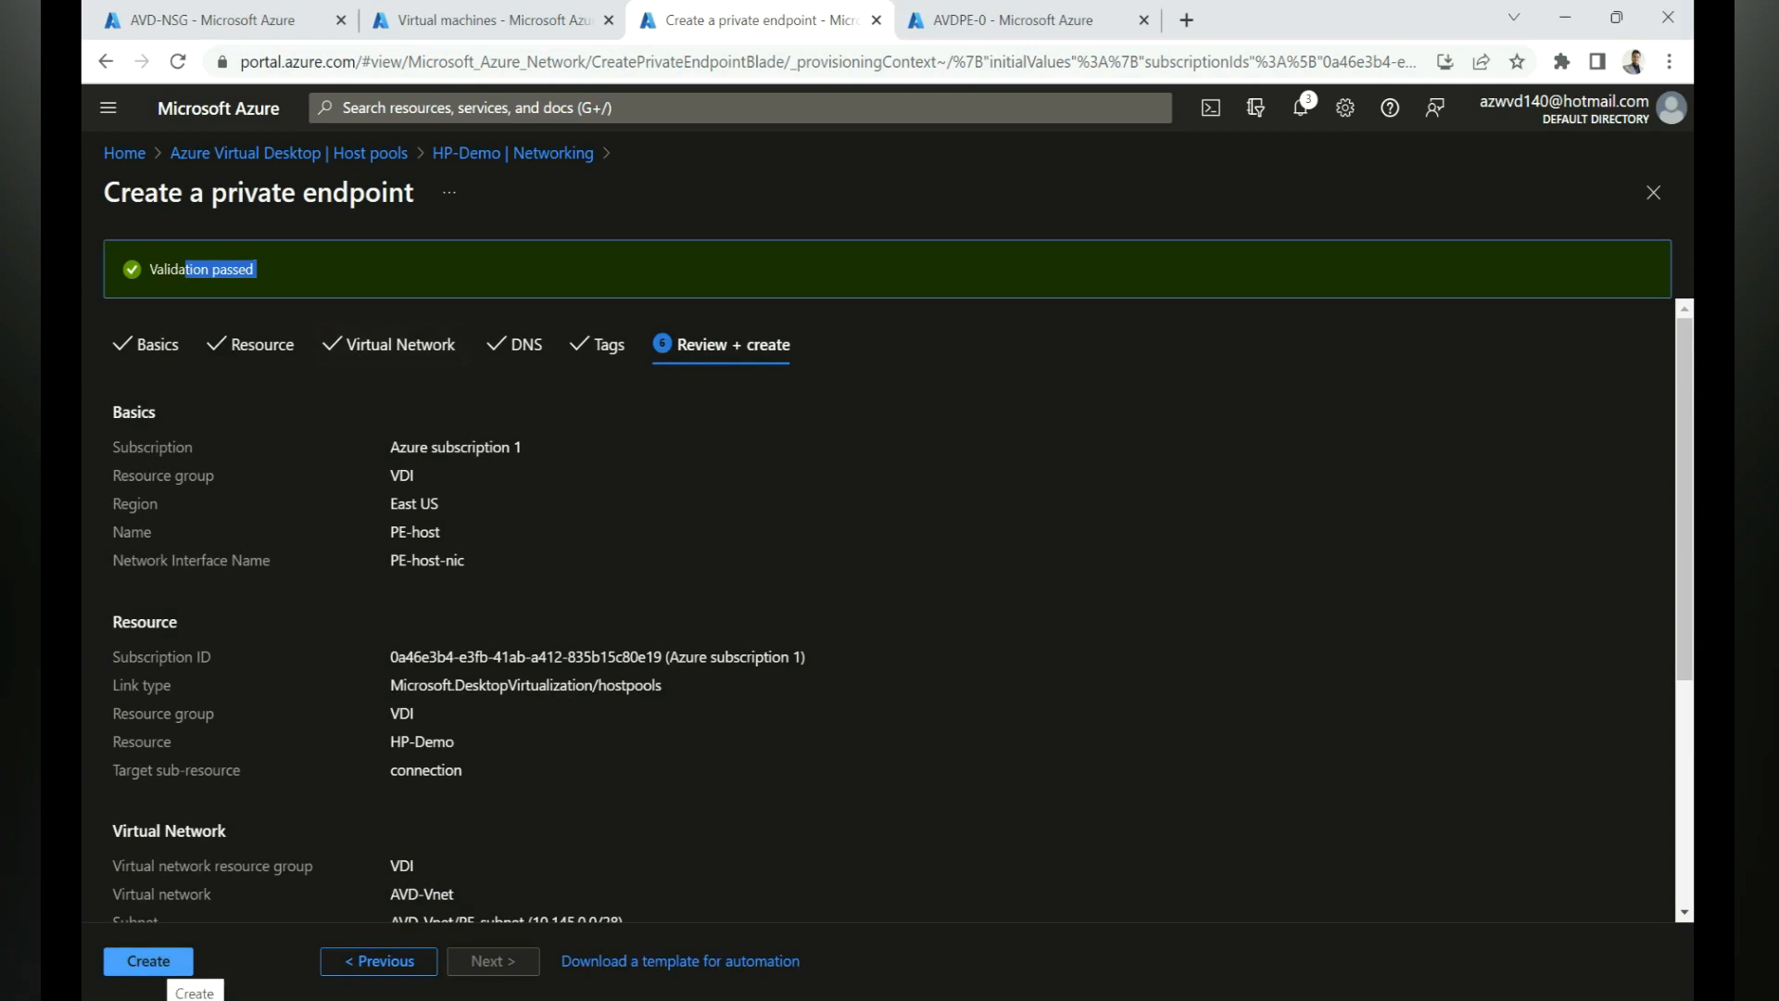
{"action": "left_click", "coordinate": [148, 959]}
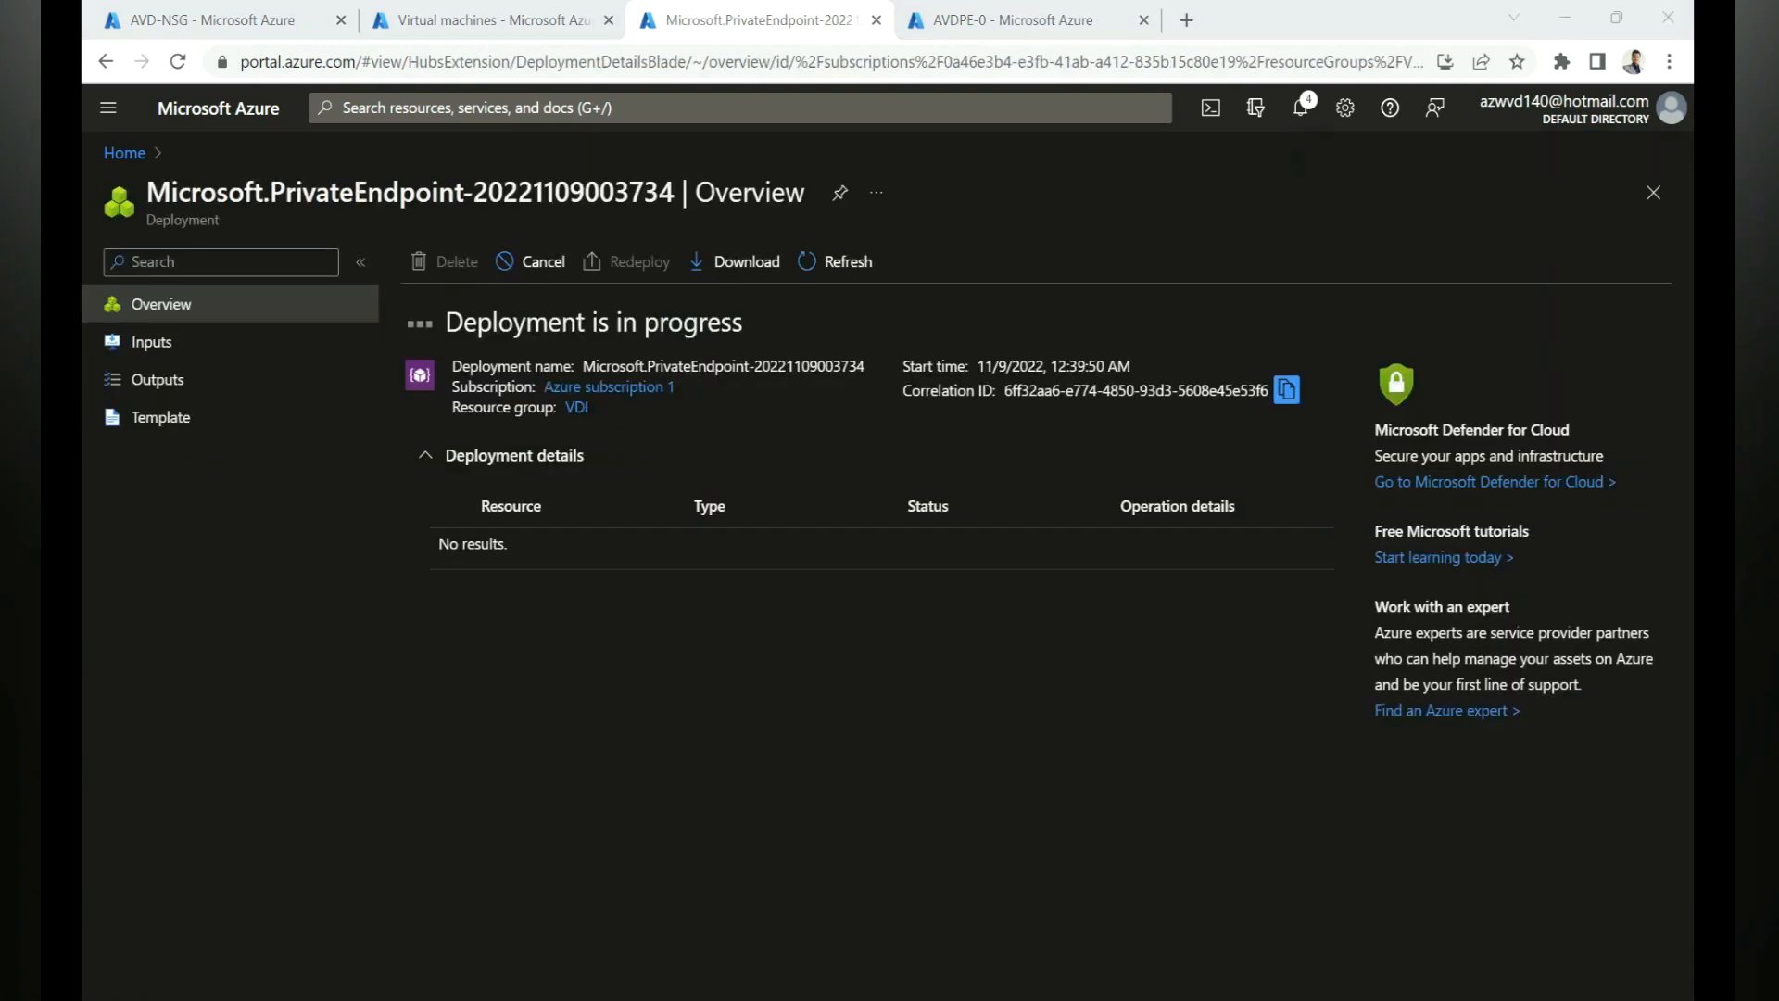
Switch to Microsoft Whiteboard and examine the Private Link connection between the virtual network and Azure Virtual Desktop in the diagram
{"action": "key", "text": "alt+Tab"}
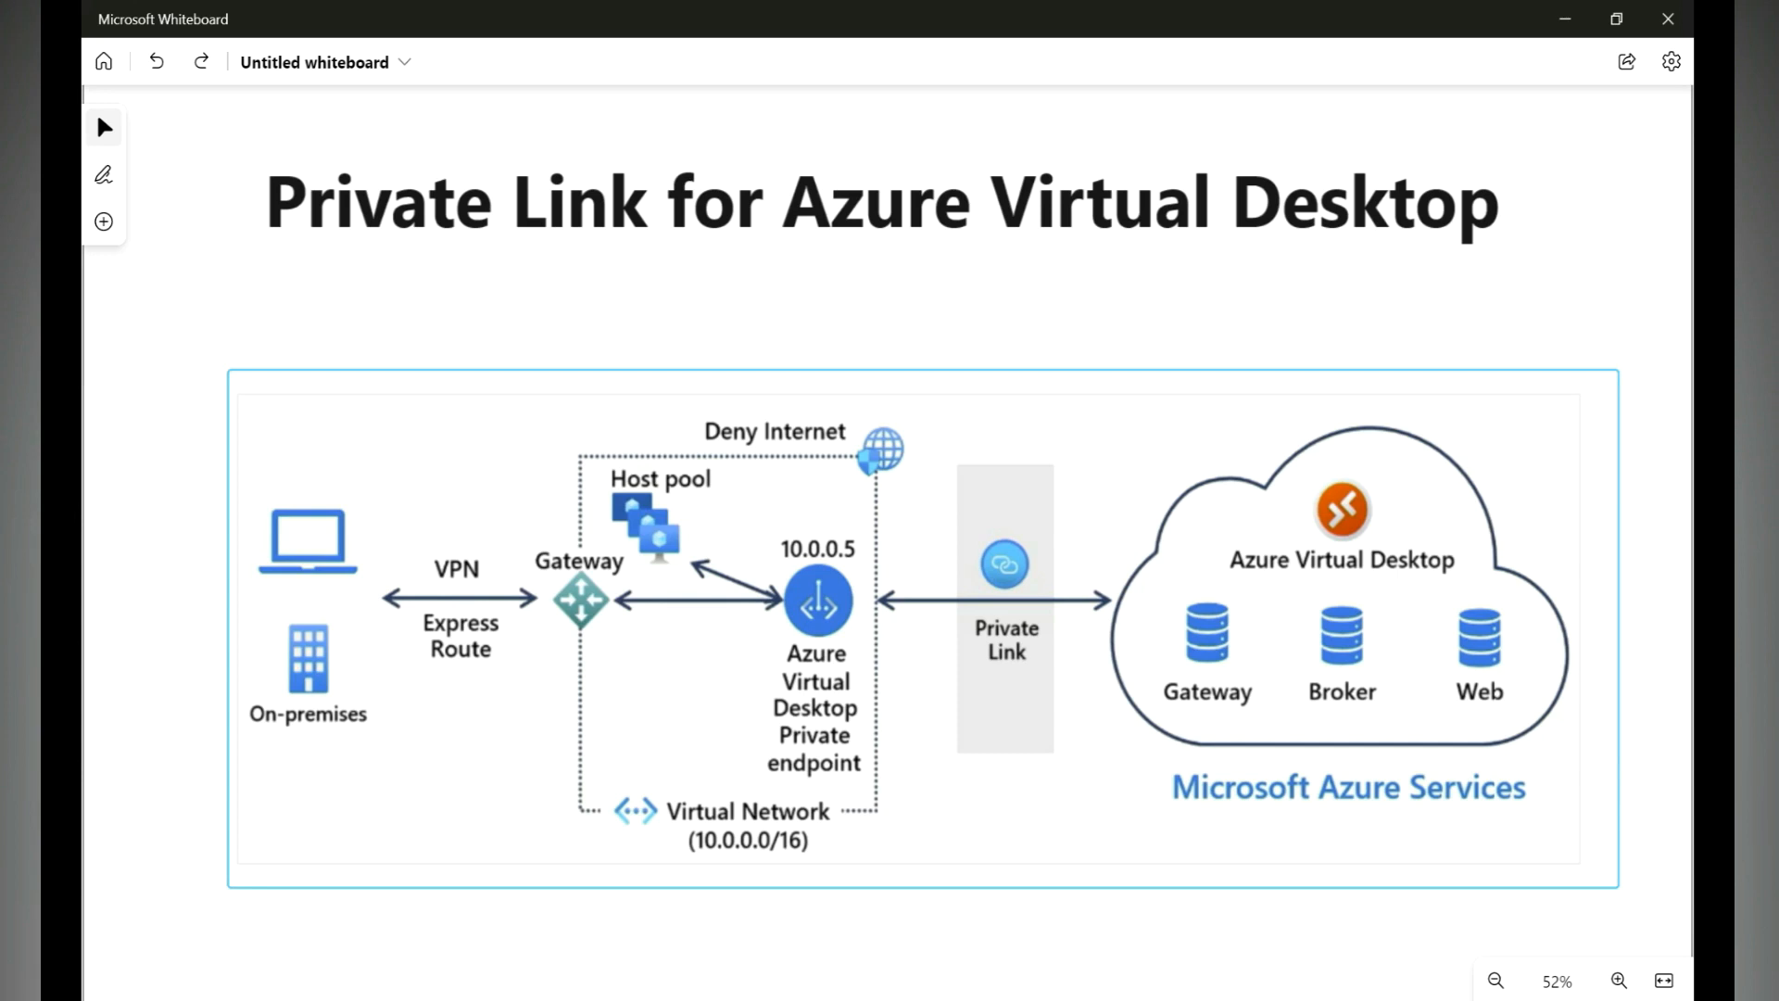
{"action": "mouse_move", "coordinate": [973, 579]}
{"action": "left_mouse_down"}
{"action": "mouse_move", "coordinate": [1017, 562]}
{"action": "mouse_move", "coordinate": [1006, 587]}
{"action": "left_mouse_up"}
{"action": "mouse_move", "coordinate": [879, 593]}
{"action": "left_mouse_down"}
{"action": "mouse_move", "coordinate": [867, 604]}
{"action": "mouse_move", "coordinate": [1108, 601]}
{"action": "left_mouse_up"}
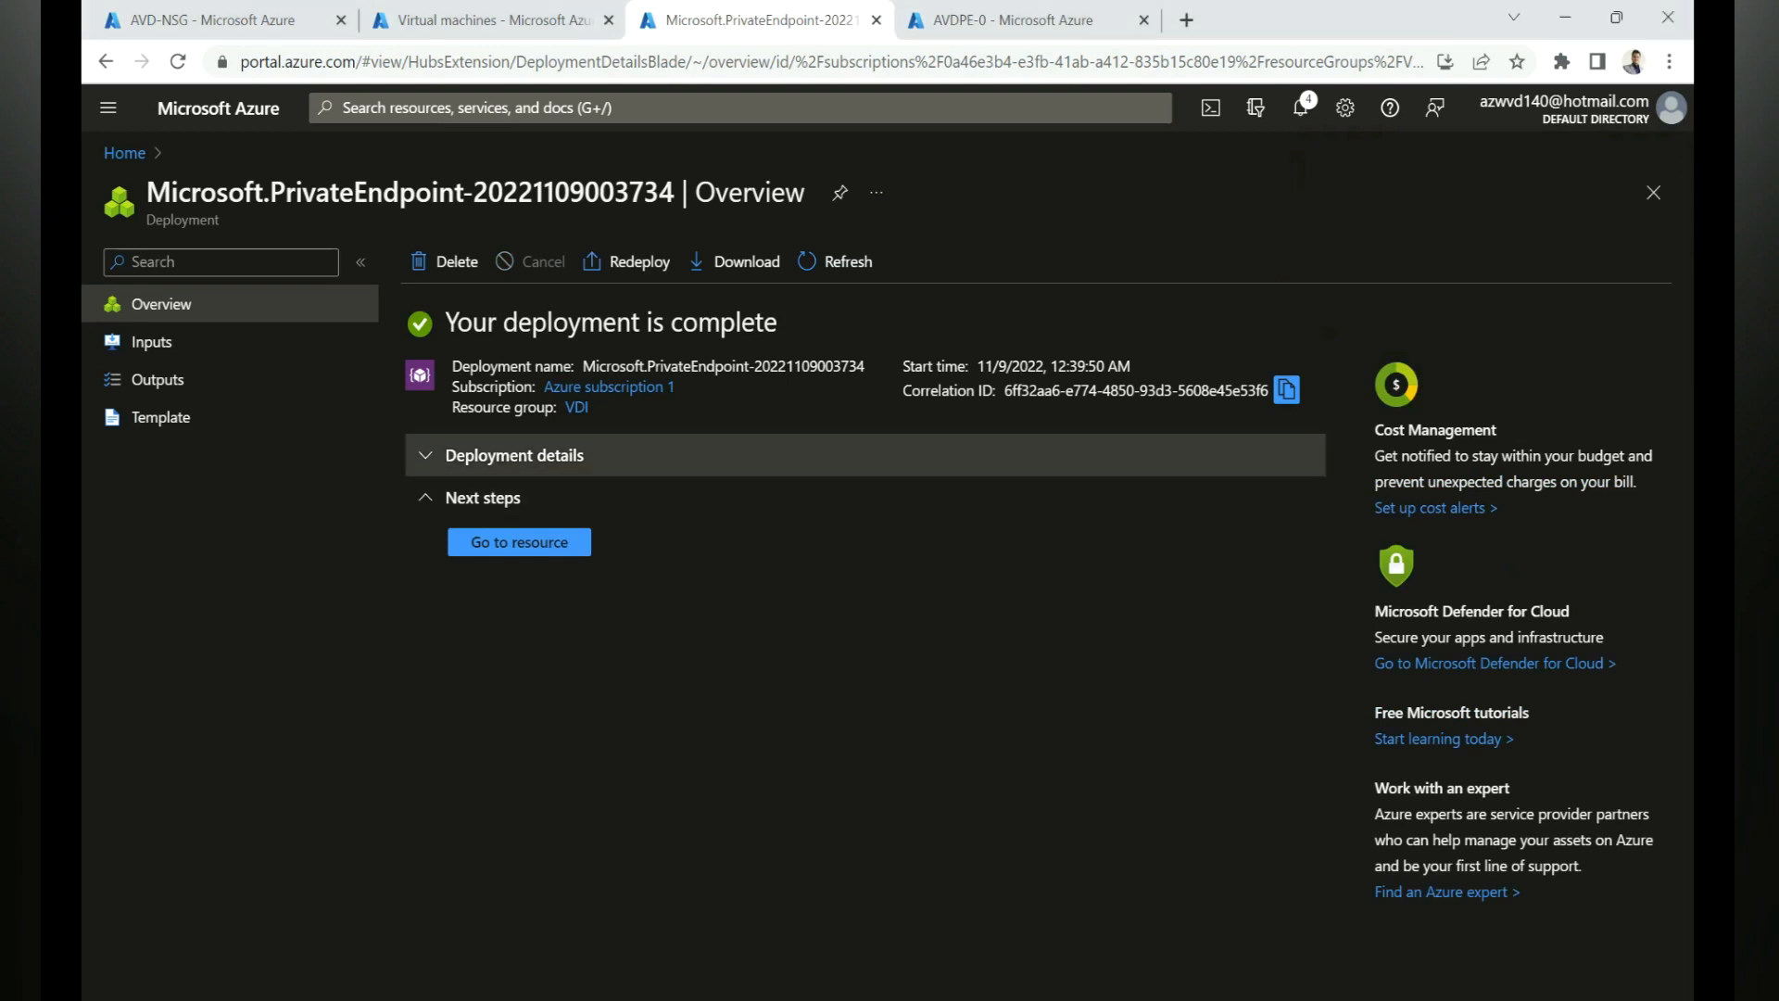
Review the private endpoint deployment's resources and PE-host's DNS configuration, including its IP addresses and FQDNs
{"action": "left_click", "coordinate": [514, 455]}
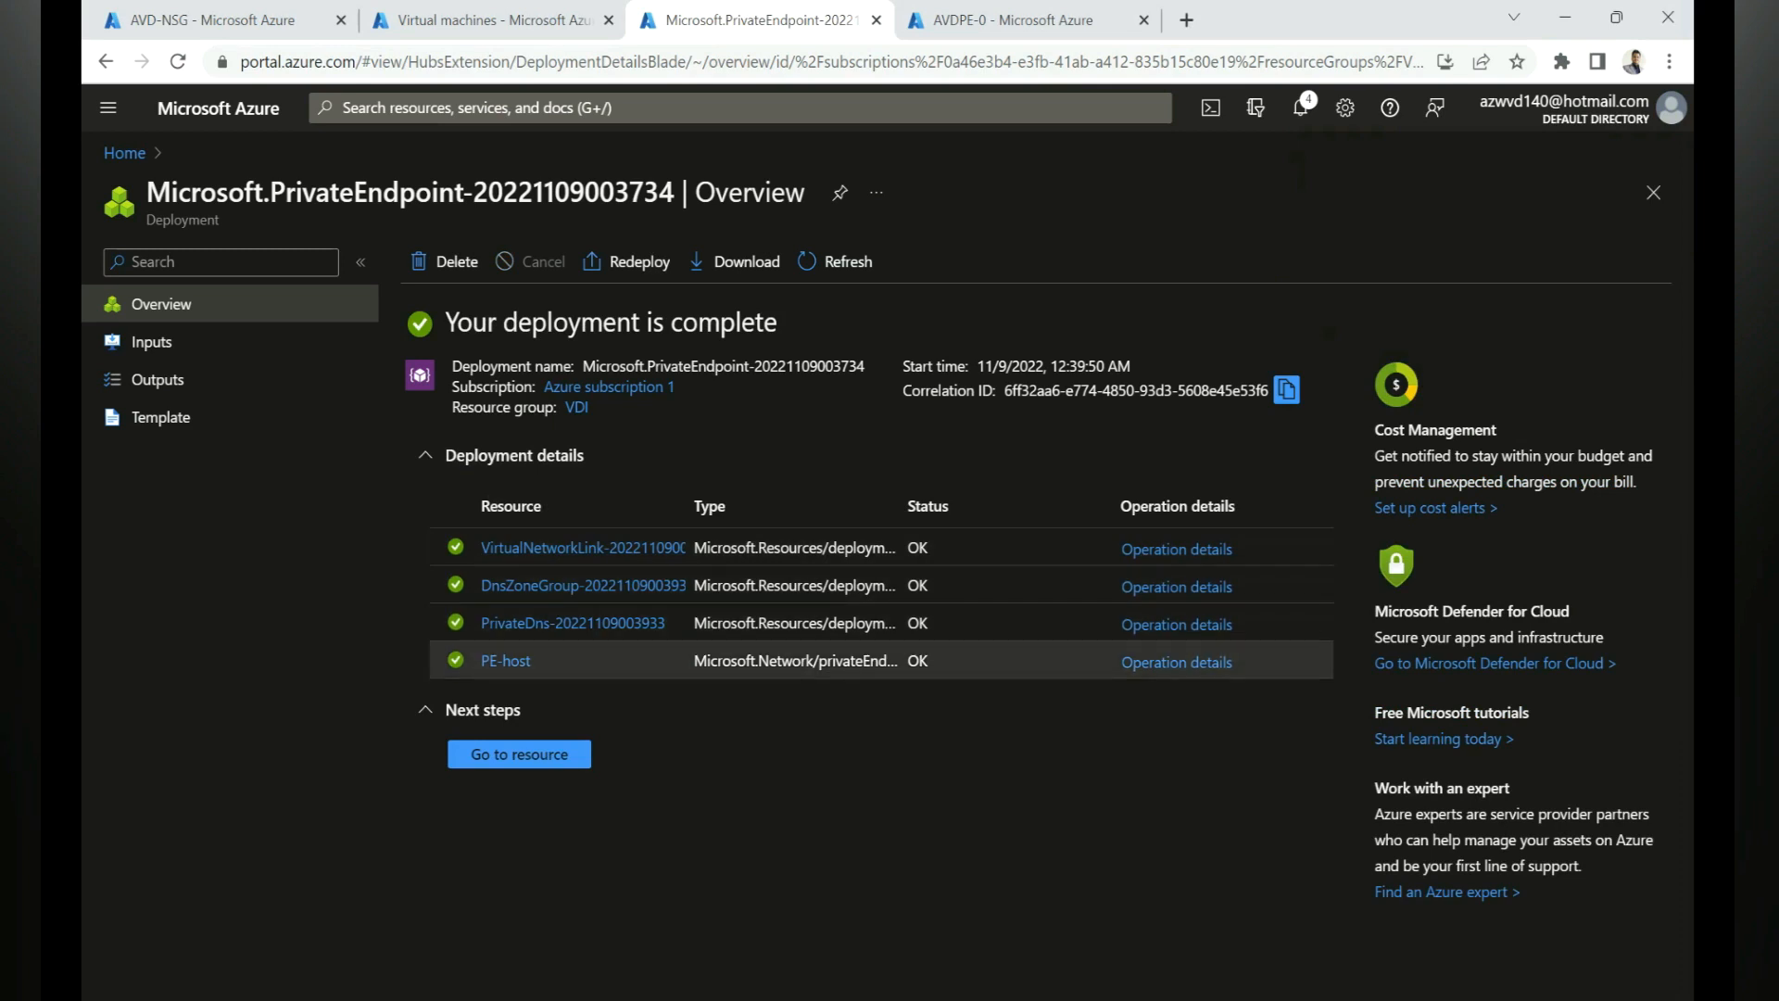
{"action": "left_click", "coordinate": [519, 754]}
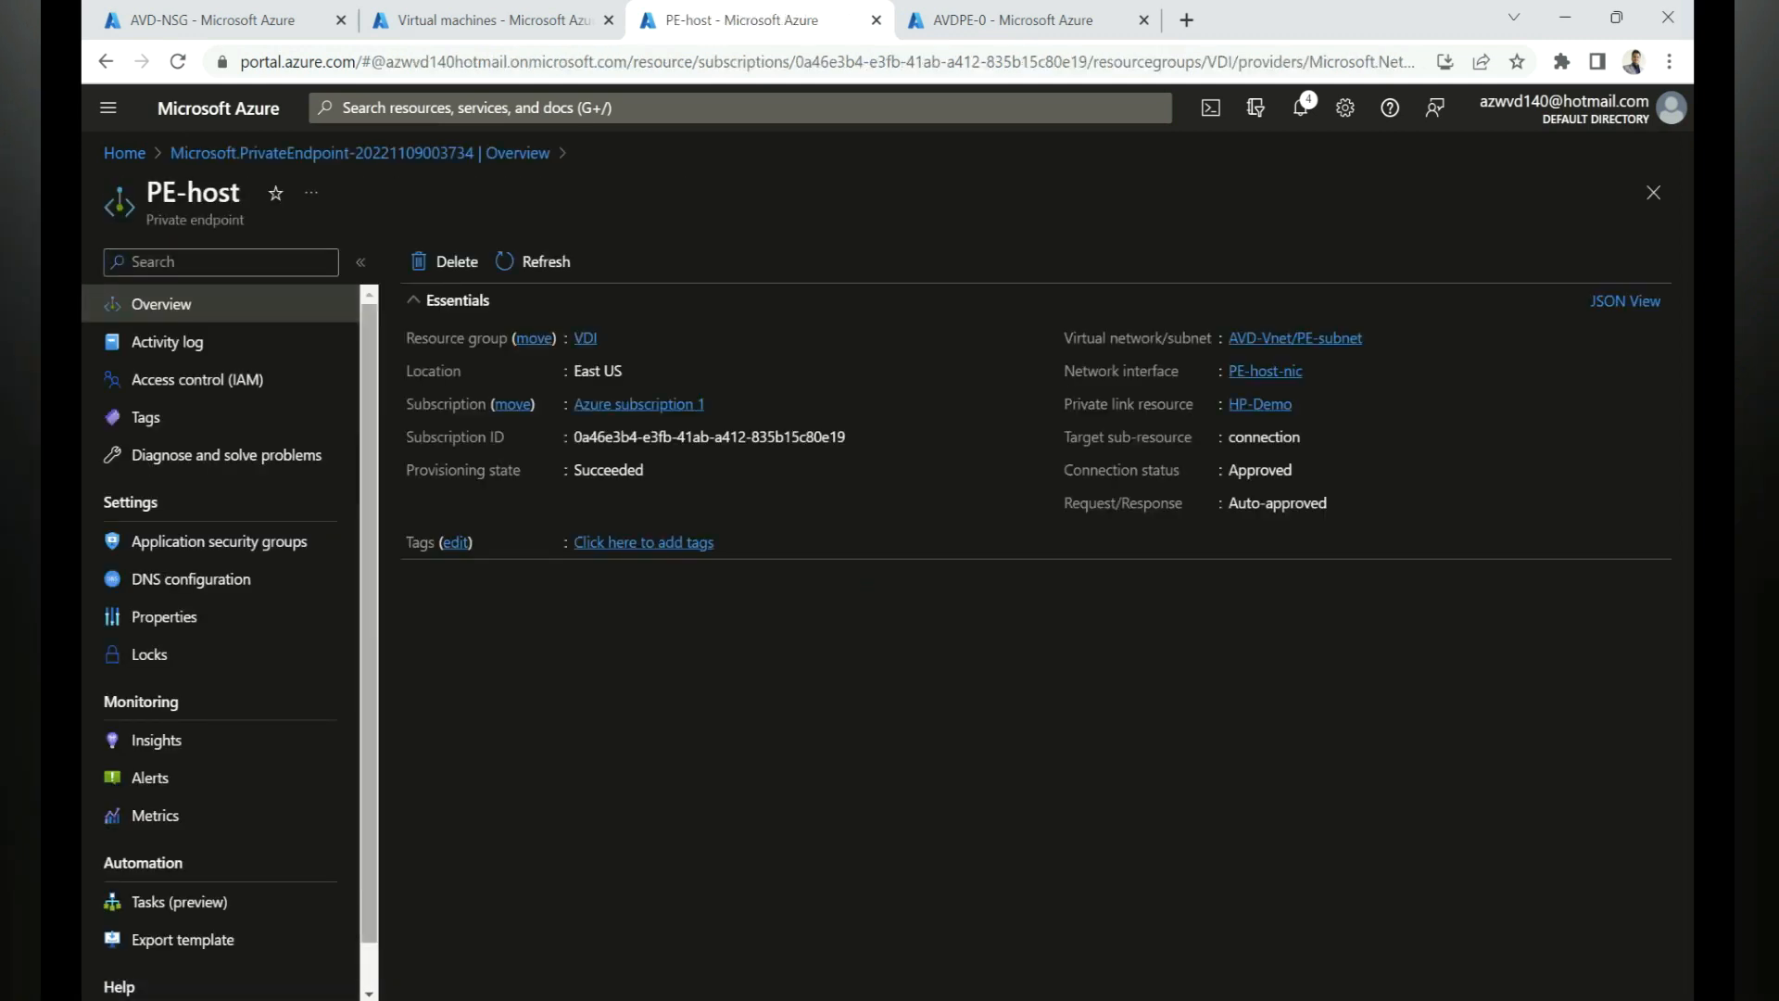
{"action": "left_click", "coordinate": [190, 578]}
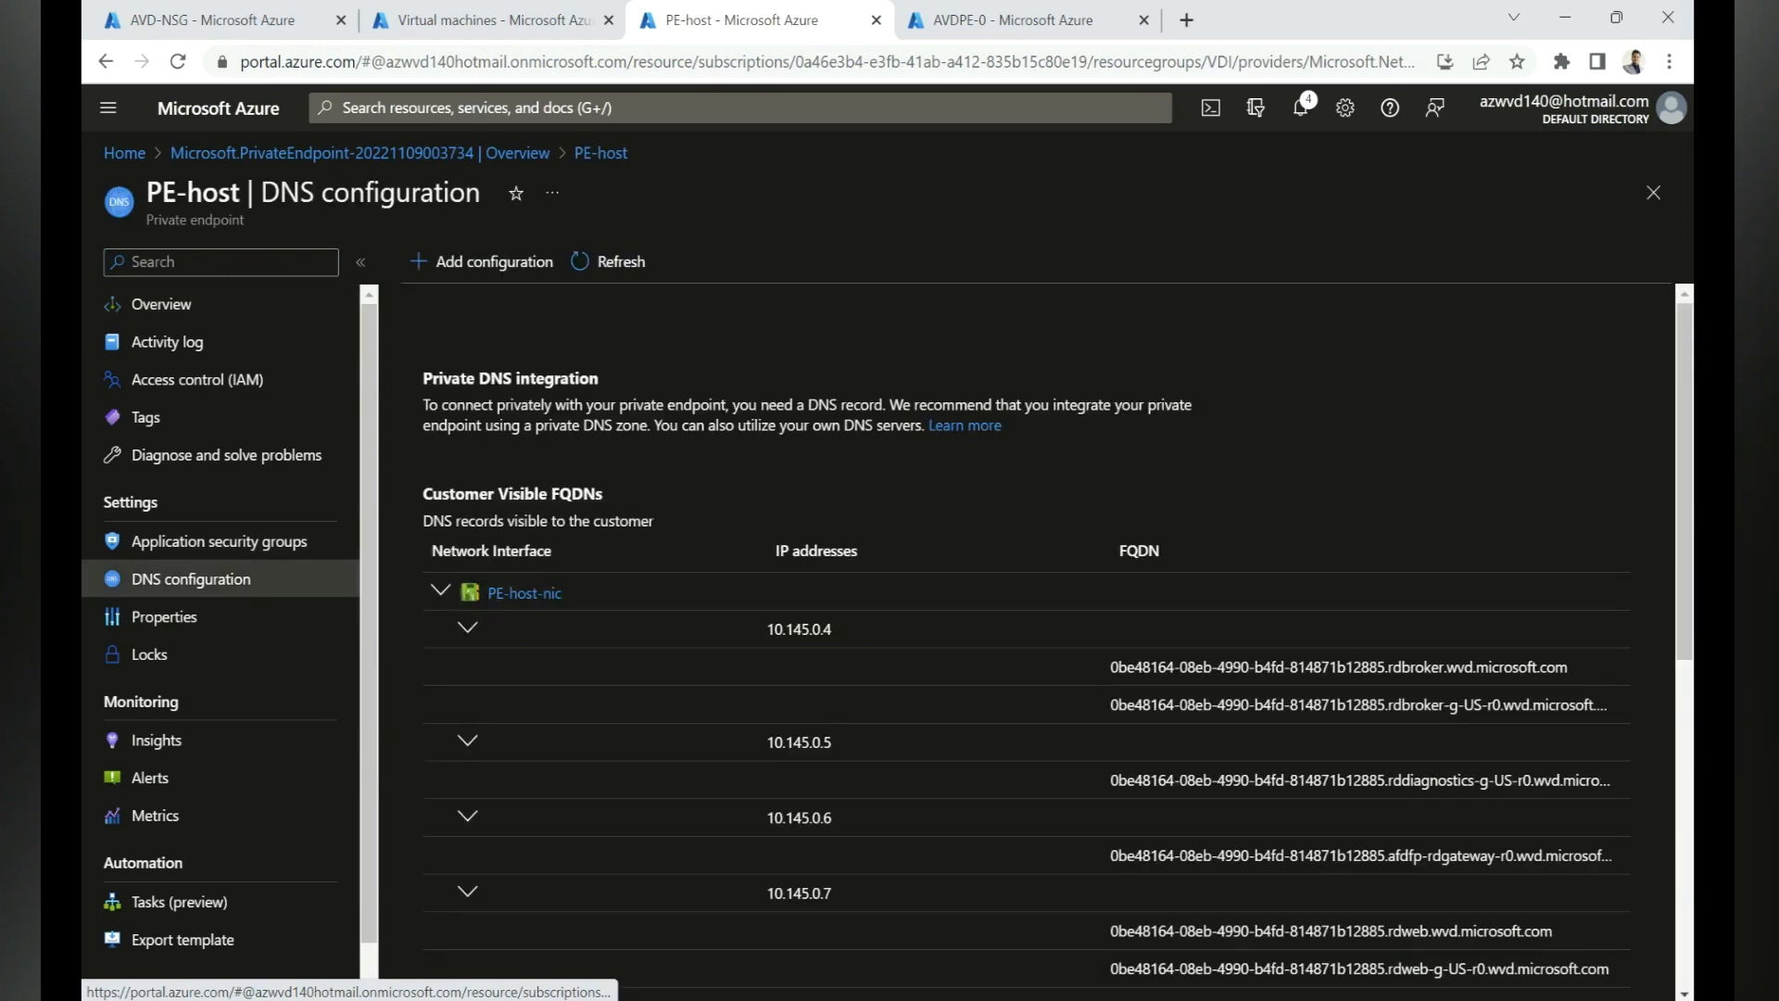
{"action": "scroll", "coordinate": [1020, 556], "scroll_direction": "down", "scroll_amount": 2}
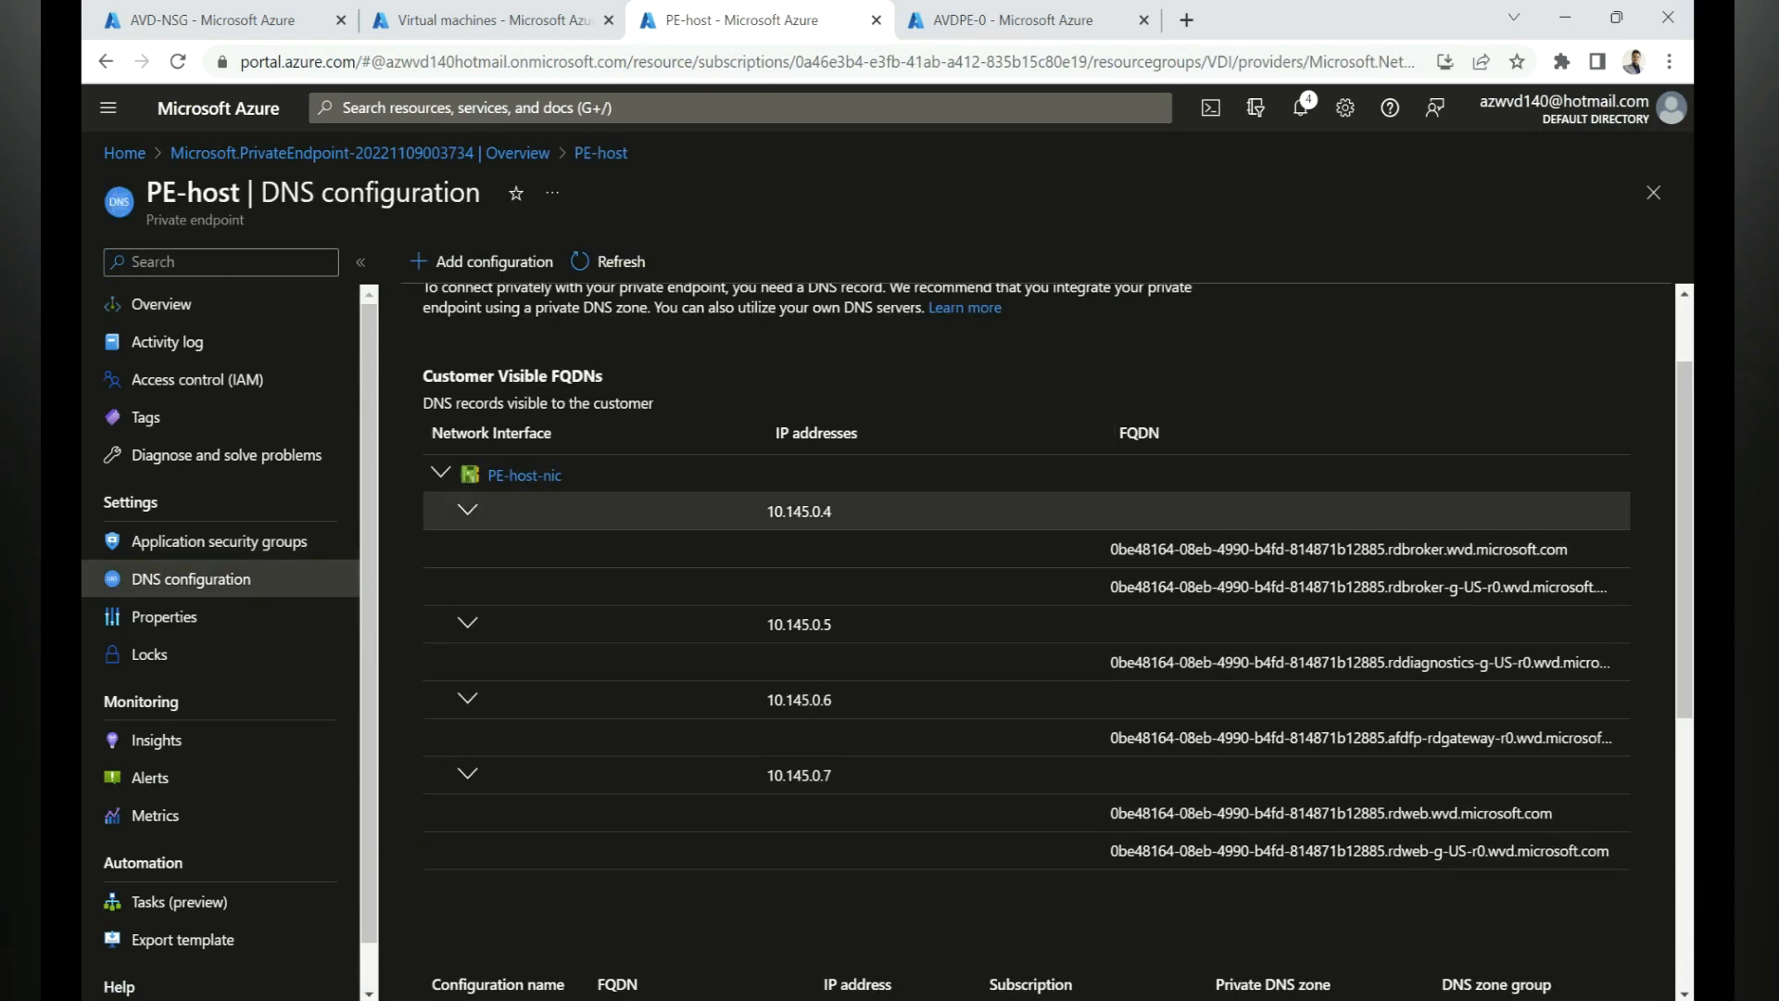
{"action": "double_click", "coordinate": [798, 512]}
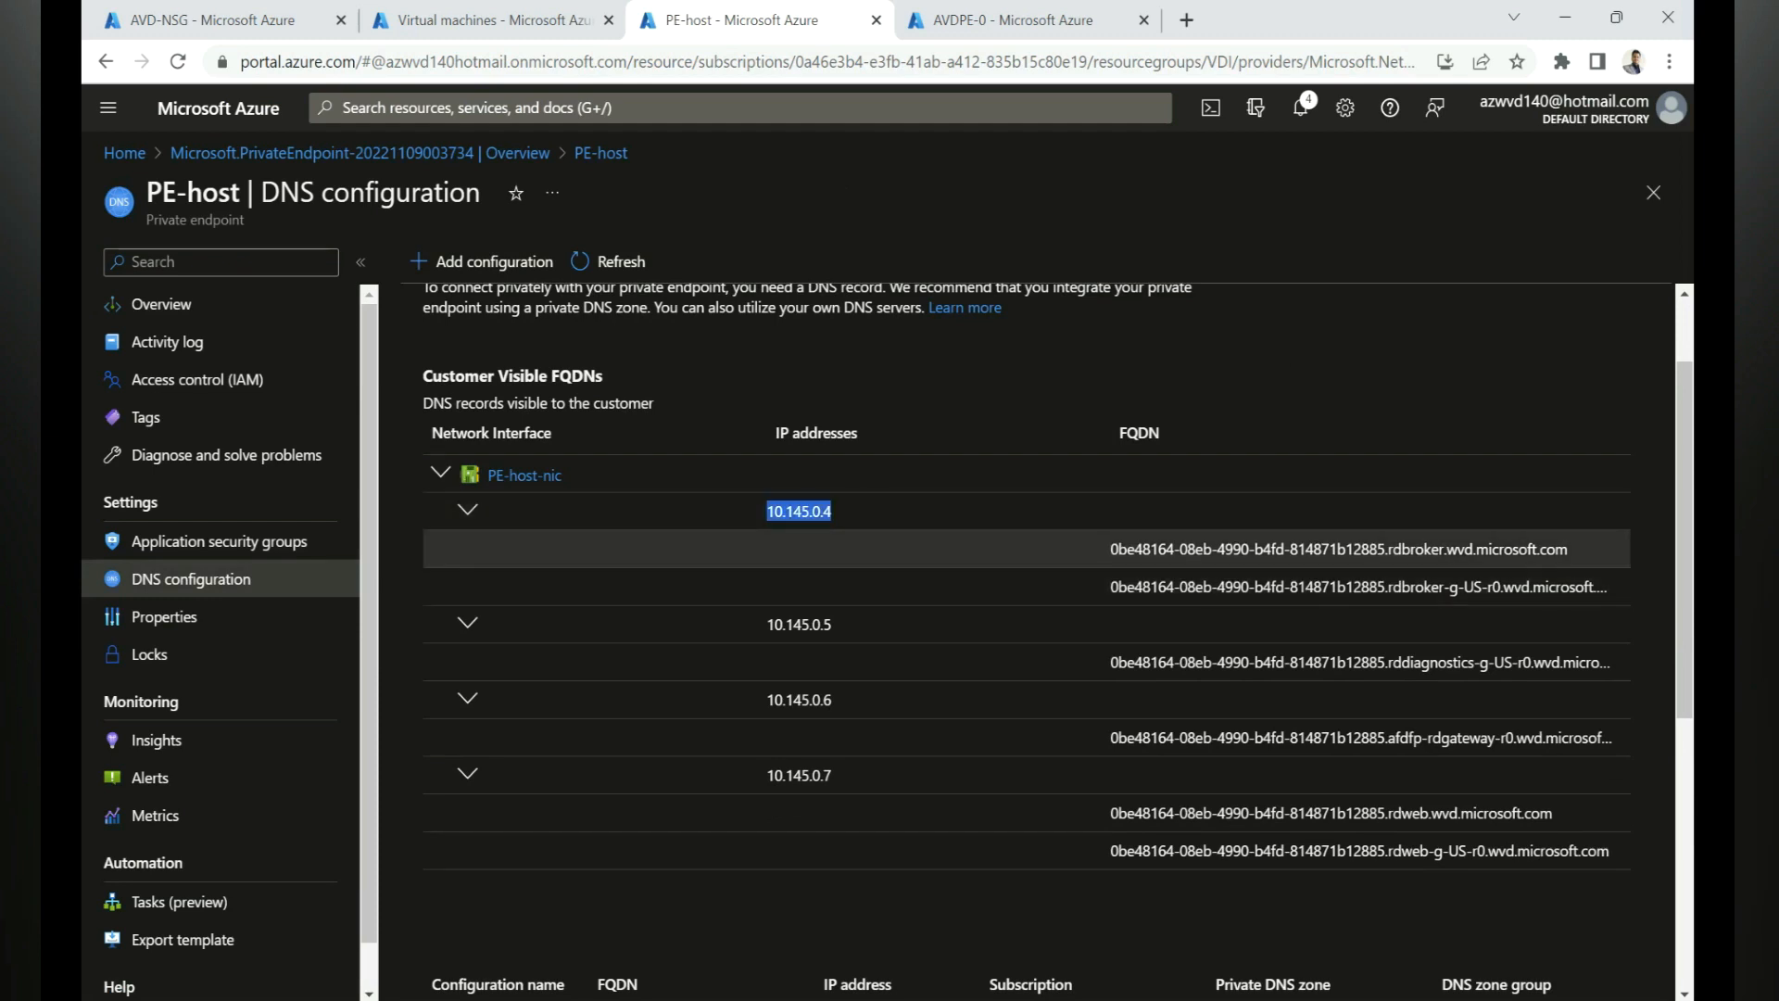
{"action": "left_click", "coordinate": [1338, 550]}
{"action": "left_click_drag", "start_coordinate": [1117, 549], "coordinate": [1490, 549]}
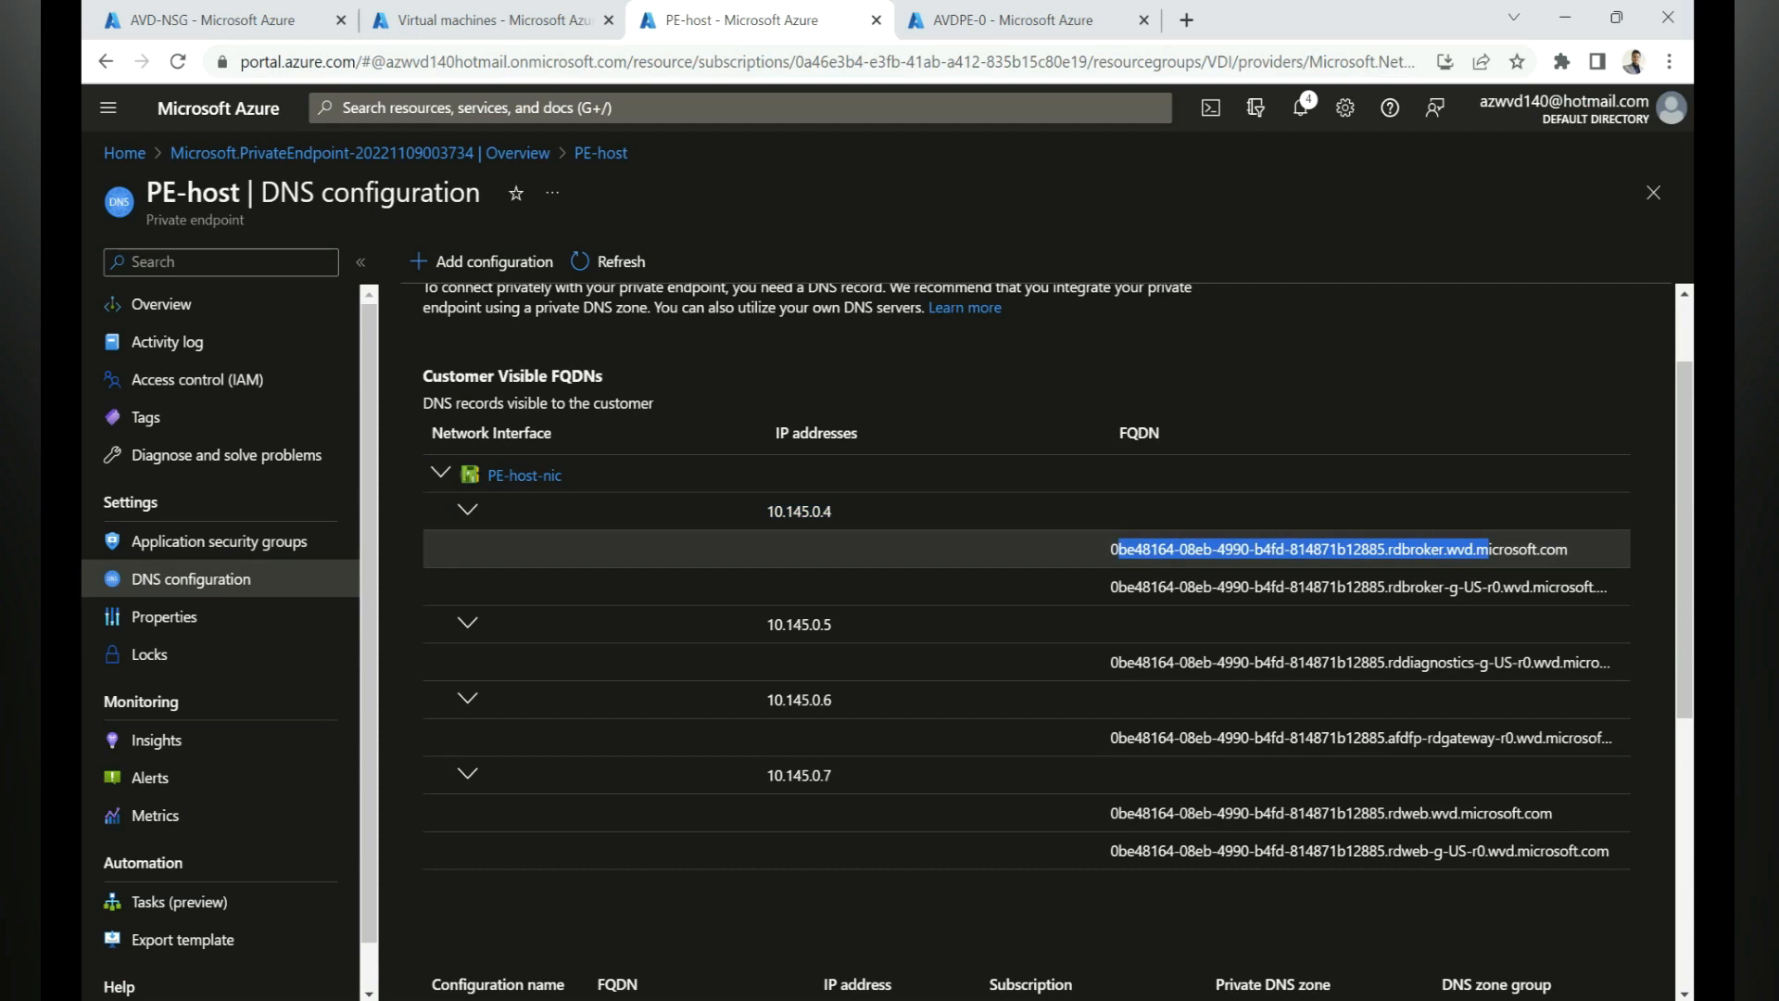
{"action": "scroll", "coordinate": [1026, 556], "scroll_direction": "down", "scroll_amount": 4}
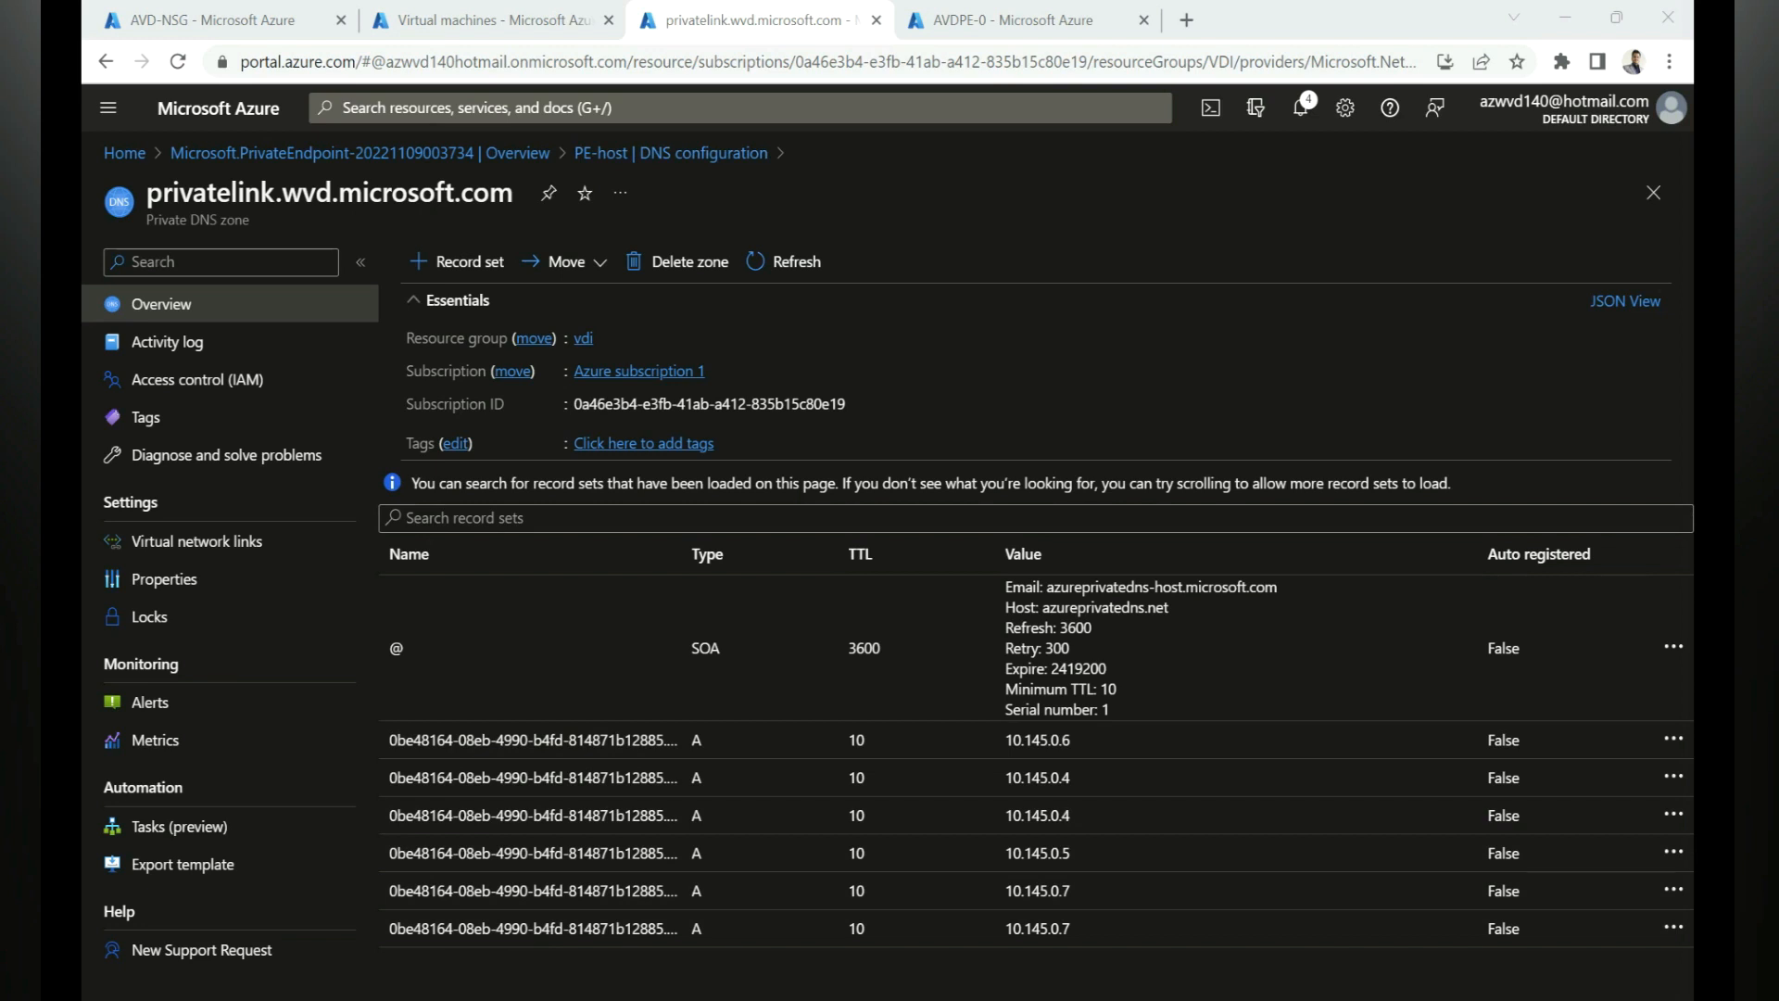
Restart the AVDPE-0 virtual machine from the virtual machines list
{"action": "left_click", "coordinate": [482, 19]}
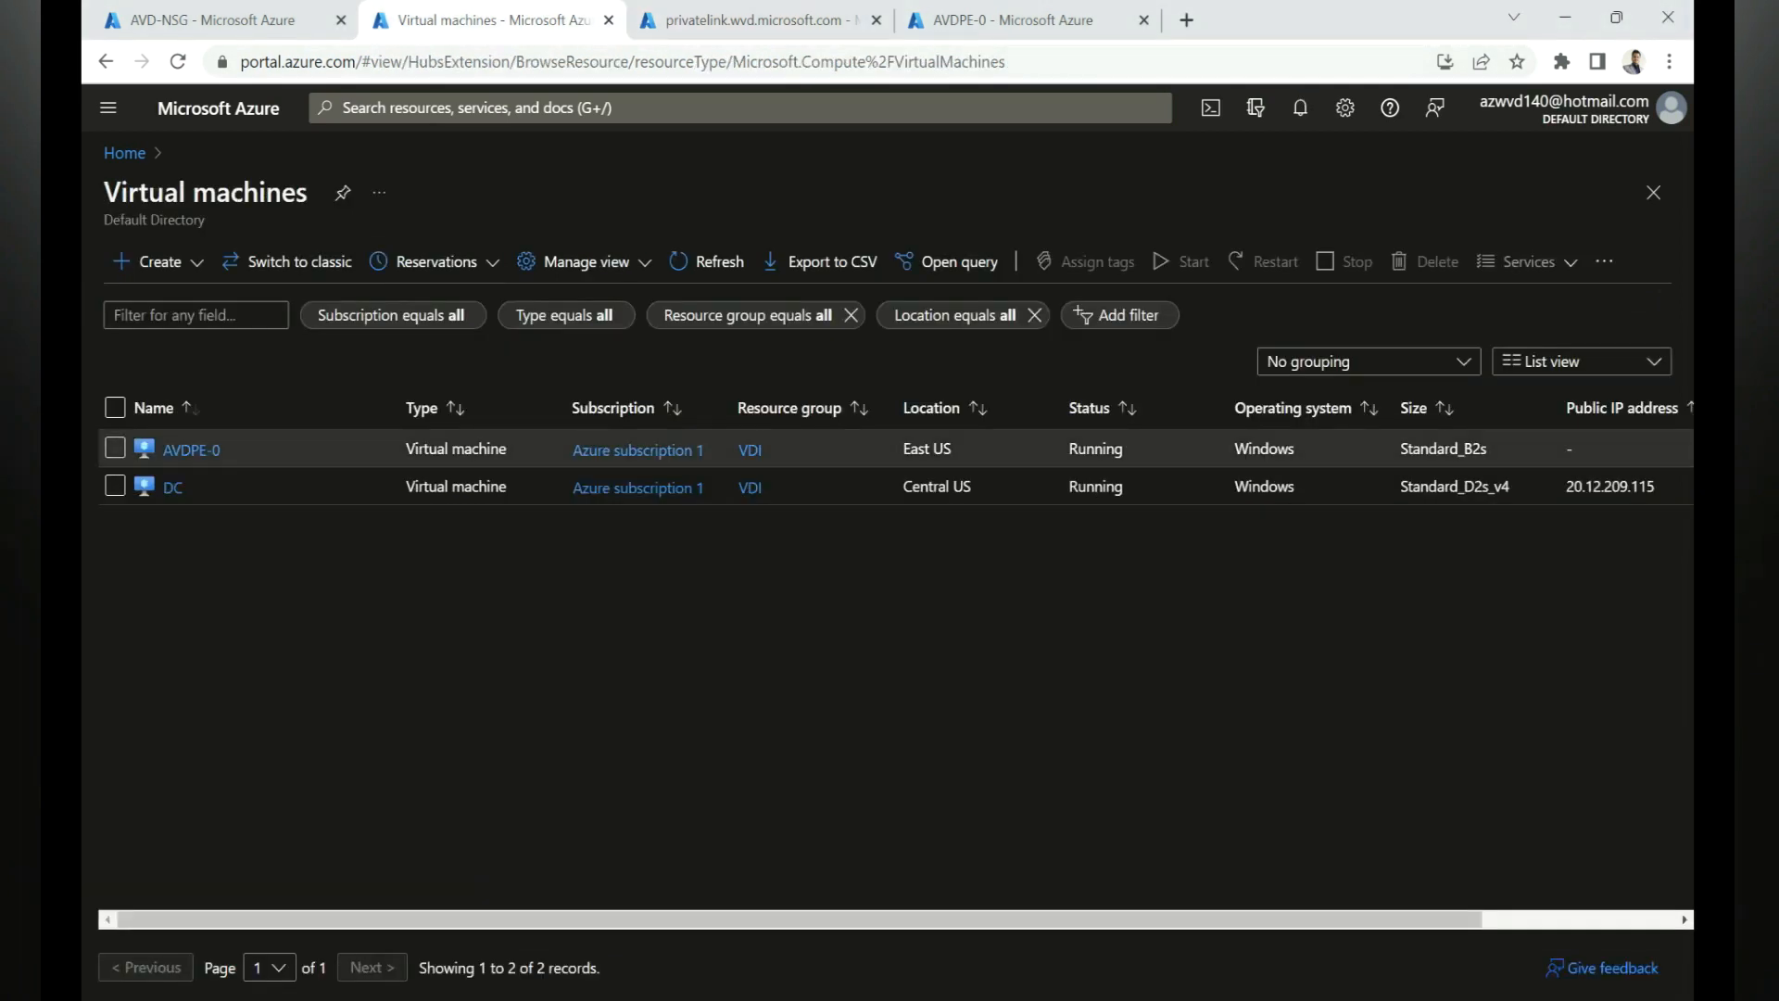
{"action": "left_click", "coordinate": [115, 448]}
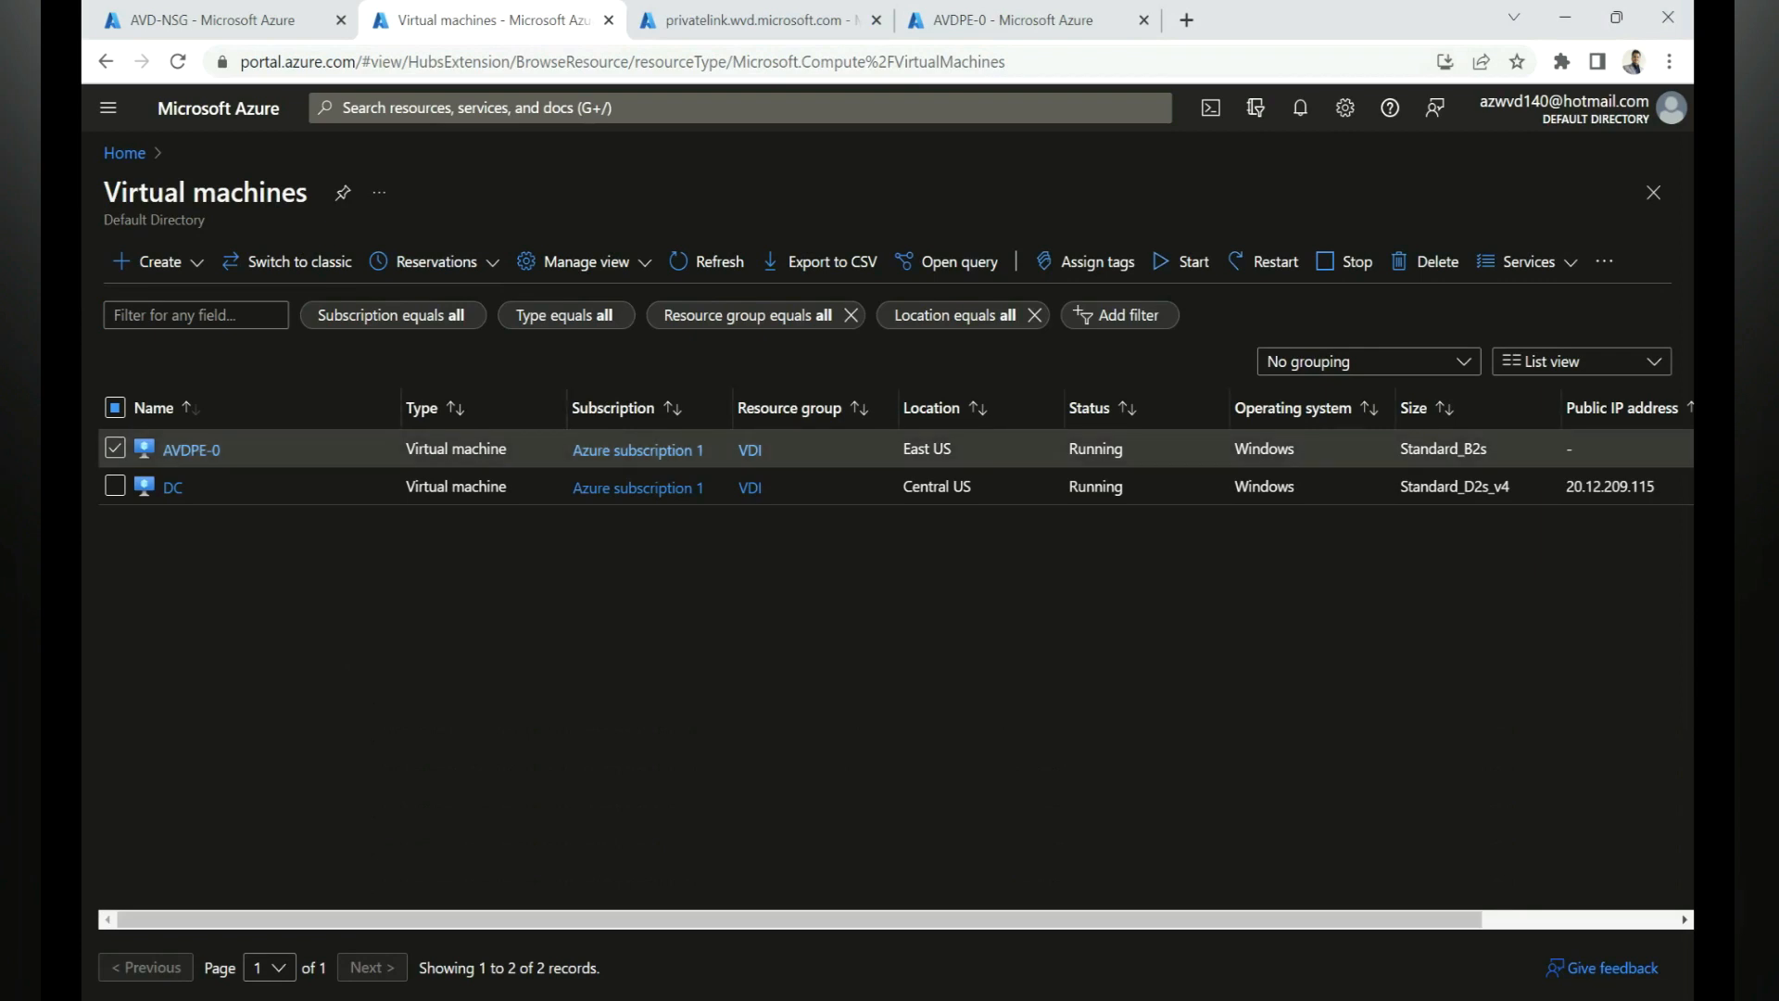
{"action": "left_click", "coordinate": [1264, 262]}
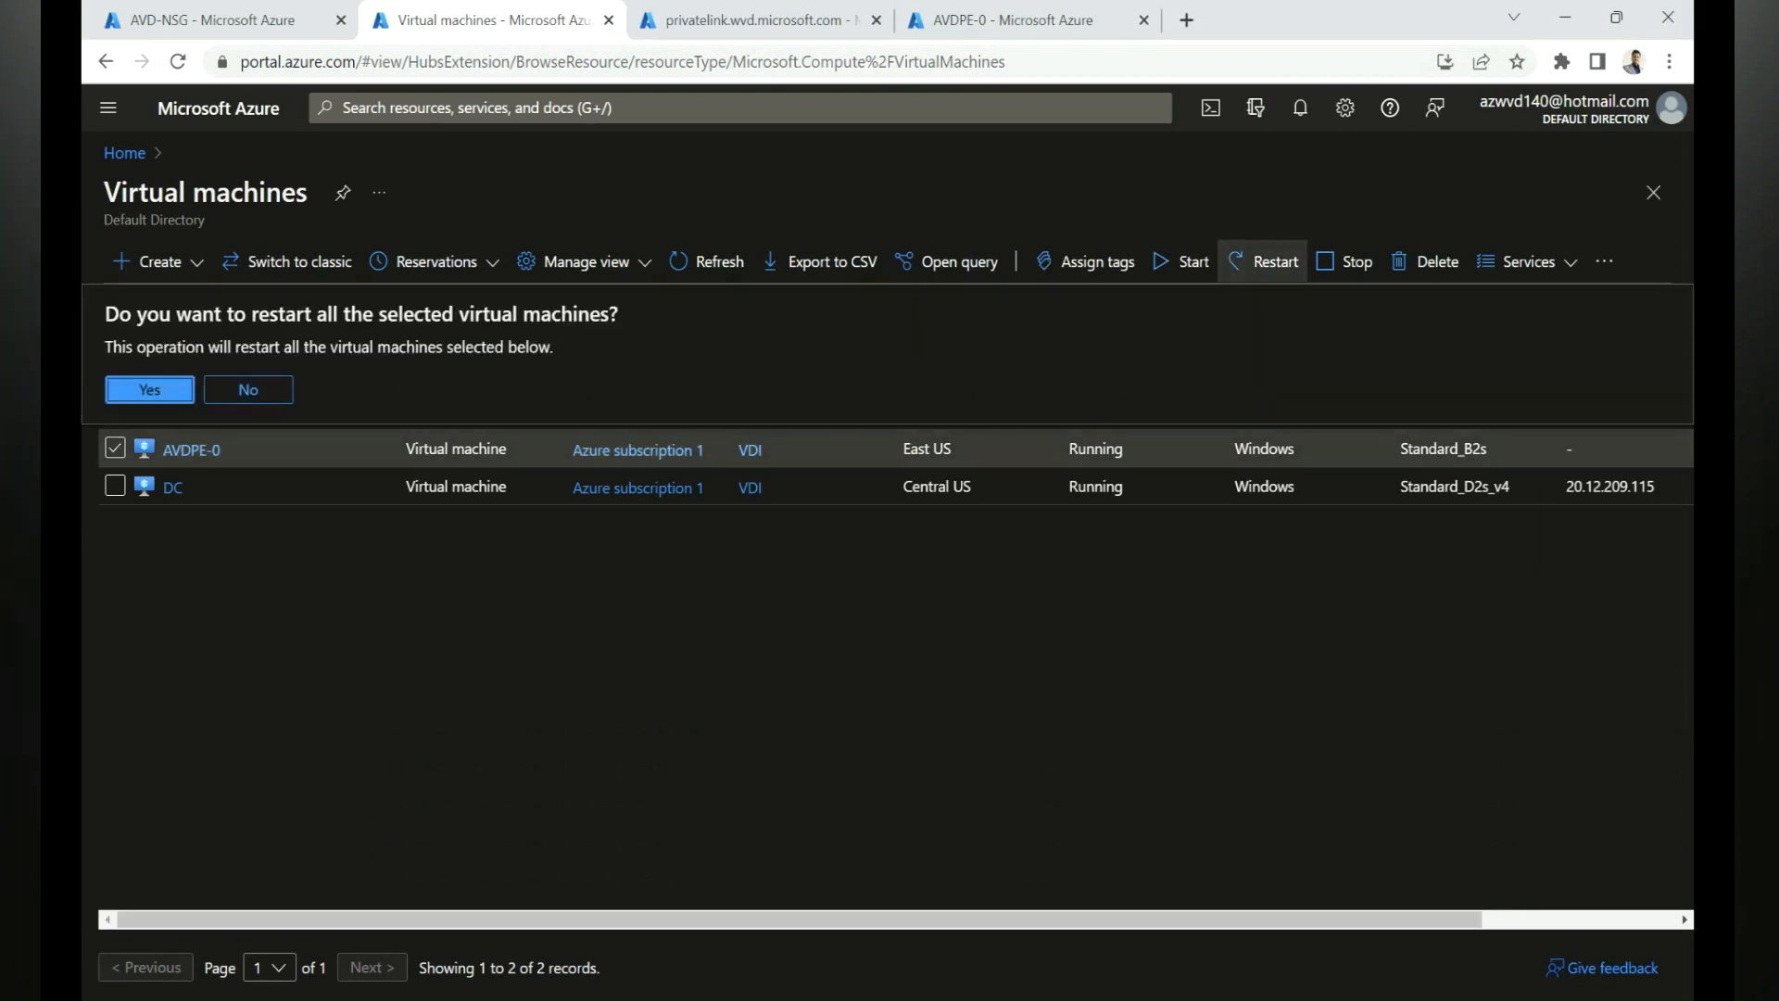
{"action": "left_click", "coordinate": [149, 389]}
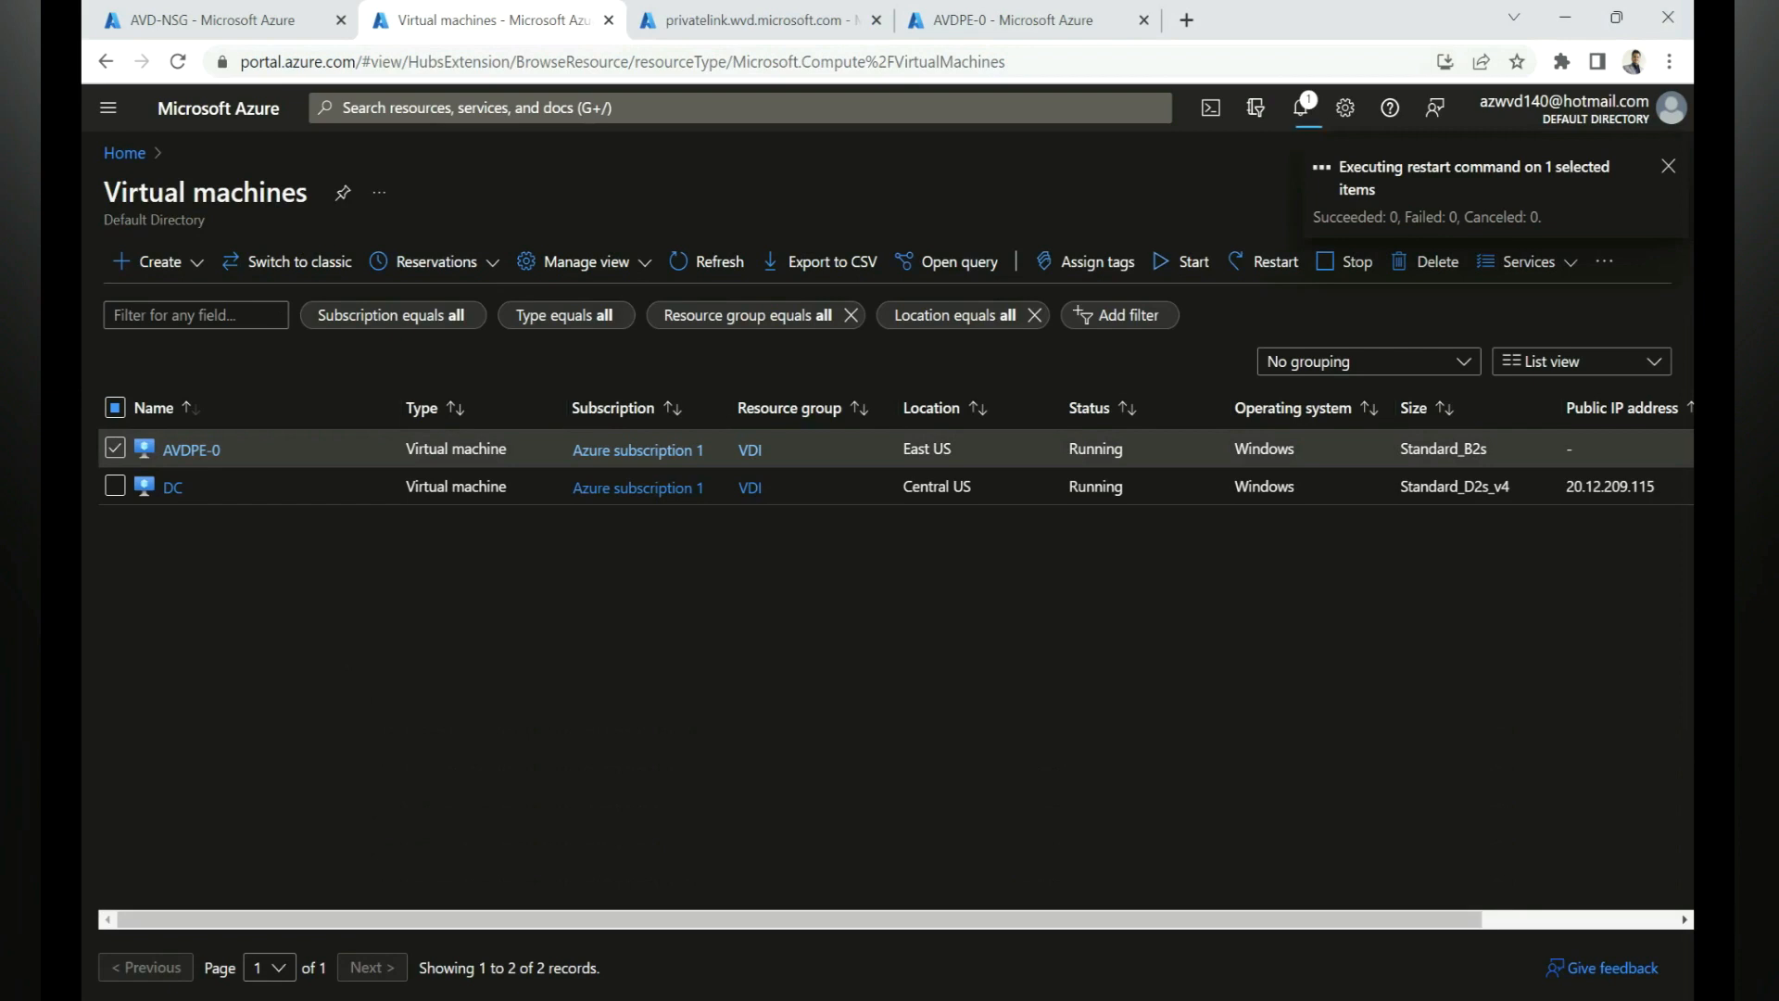
Check the notification for the AVDPE-0 restart and the session hosts list of the HP-Demo host pool
{"action": "left_click", "coordinate": [1300, 108]}
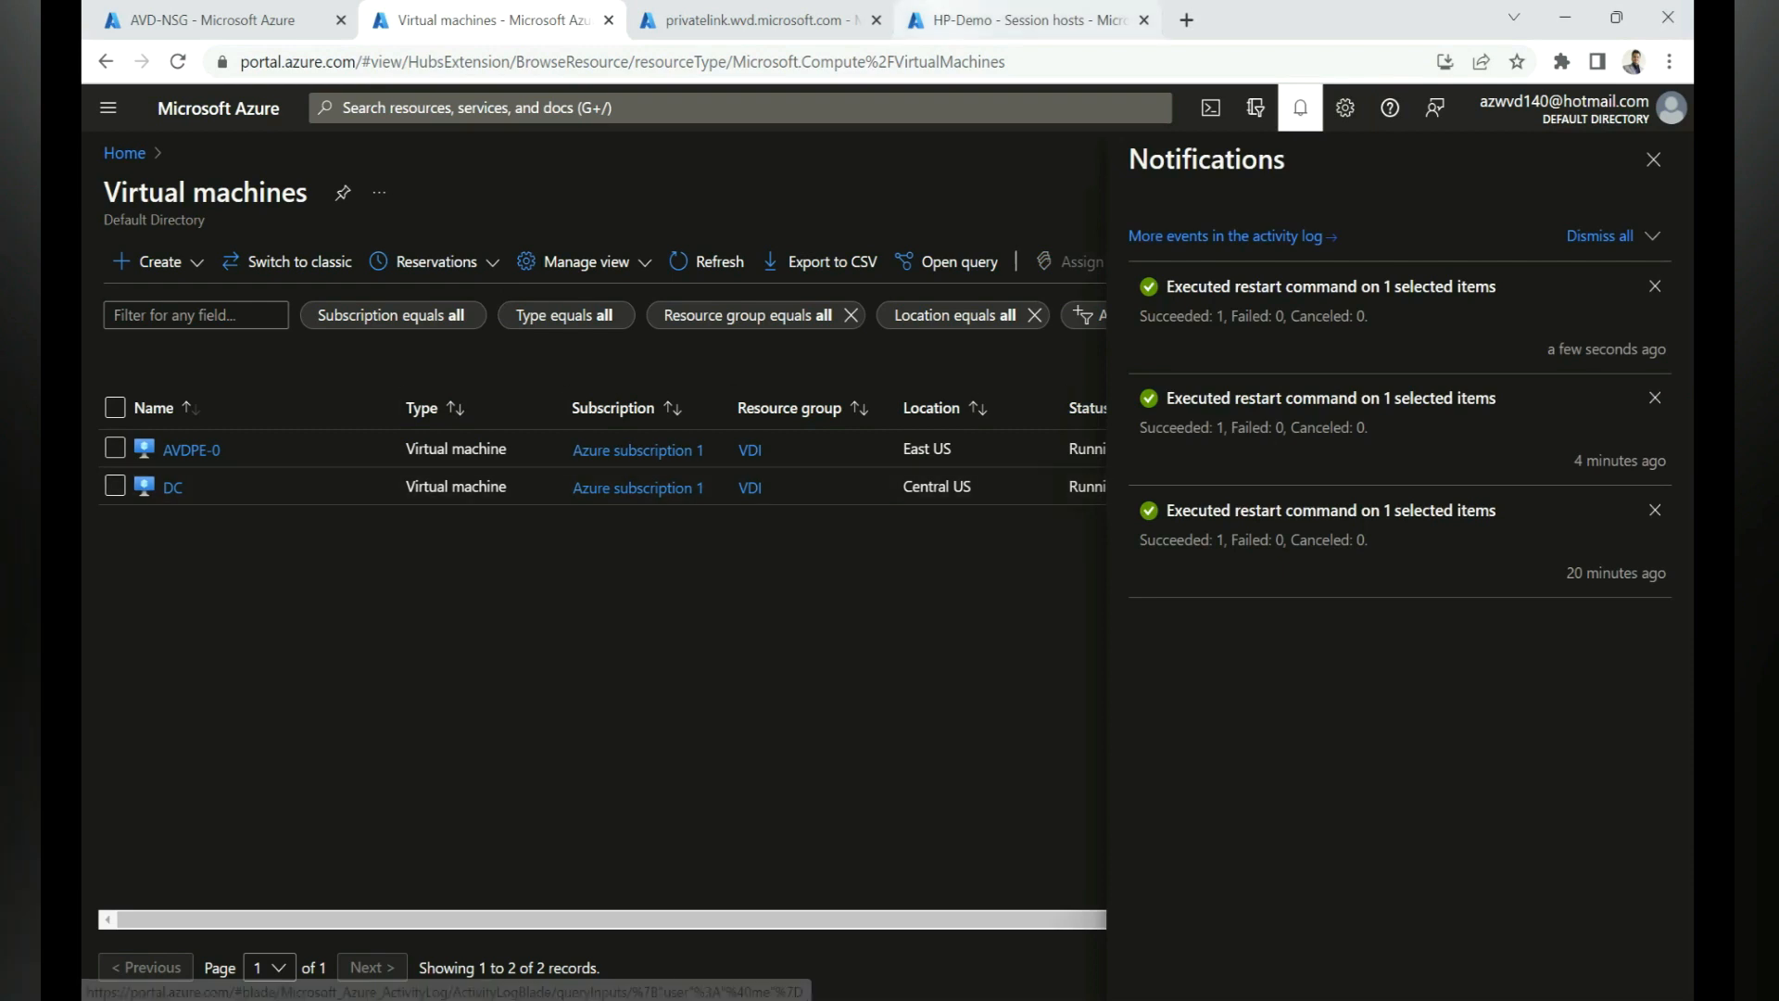
{"action": "left_click", "coordinate": [1029, 20]}
{"action": "left_click", "coordinate": [220, 261]}
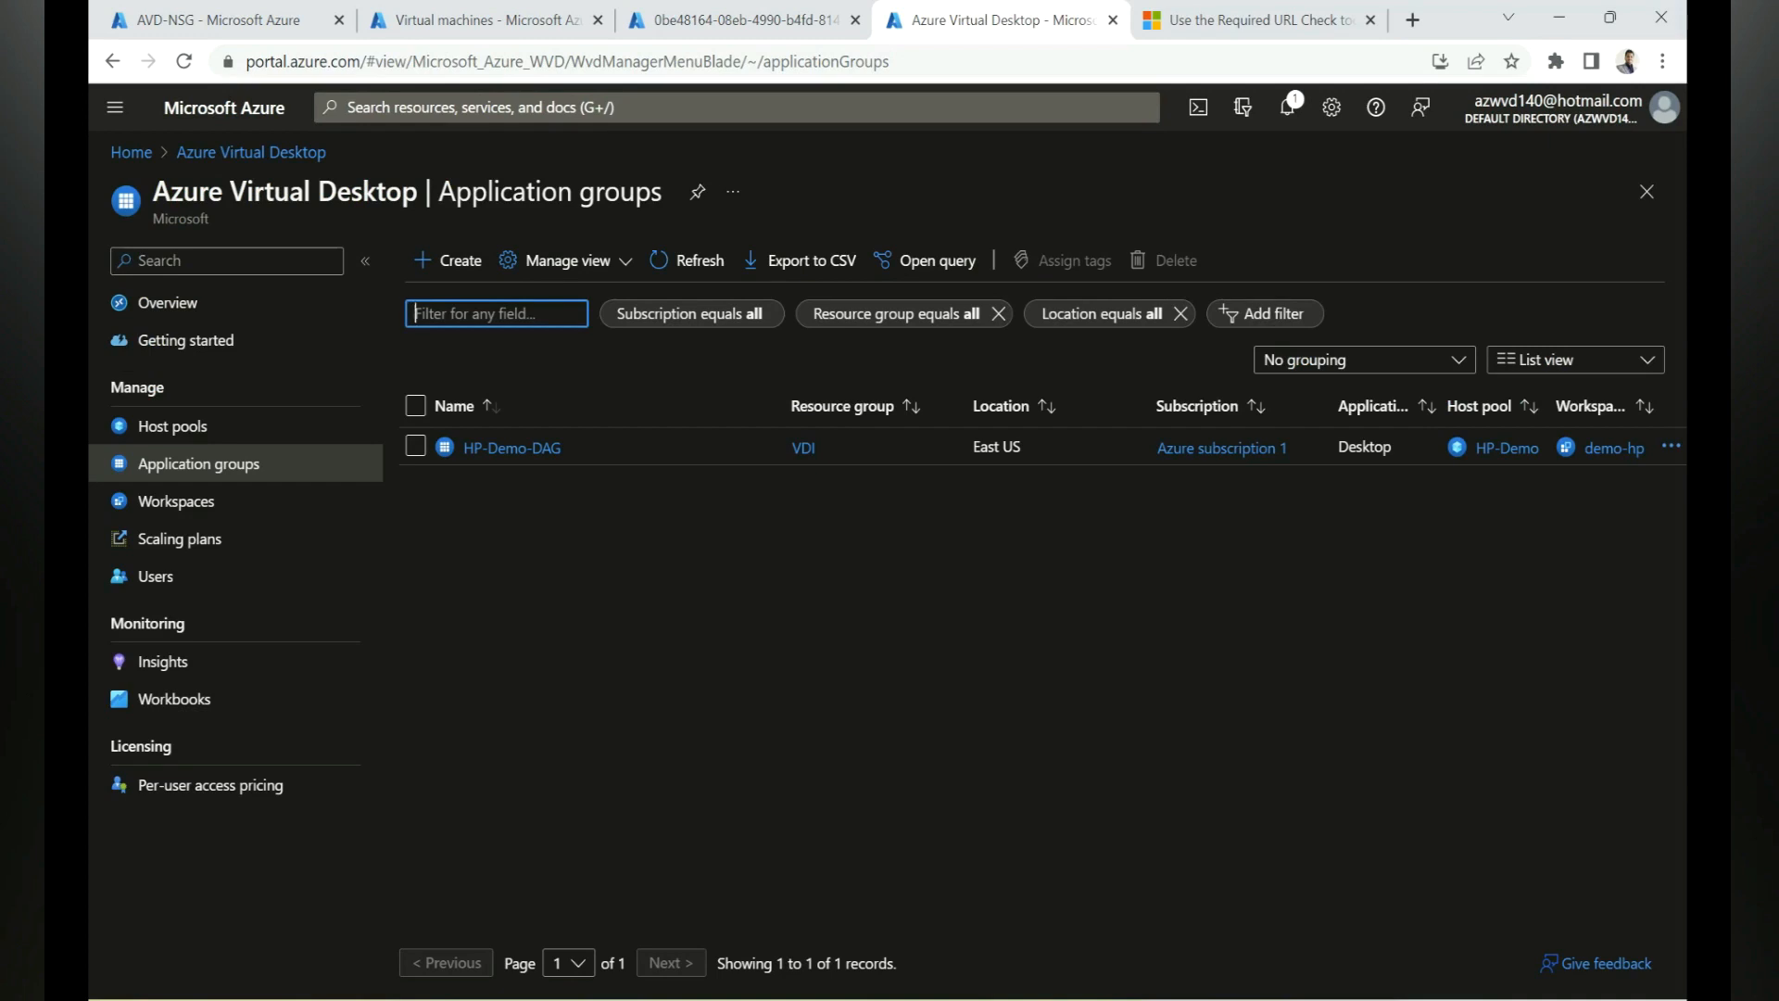
Disallow end user access from the public network for the HP-Demo host pool and save its networking settings
{"action": "left_click", "coordinate": [172, 425]}
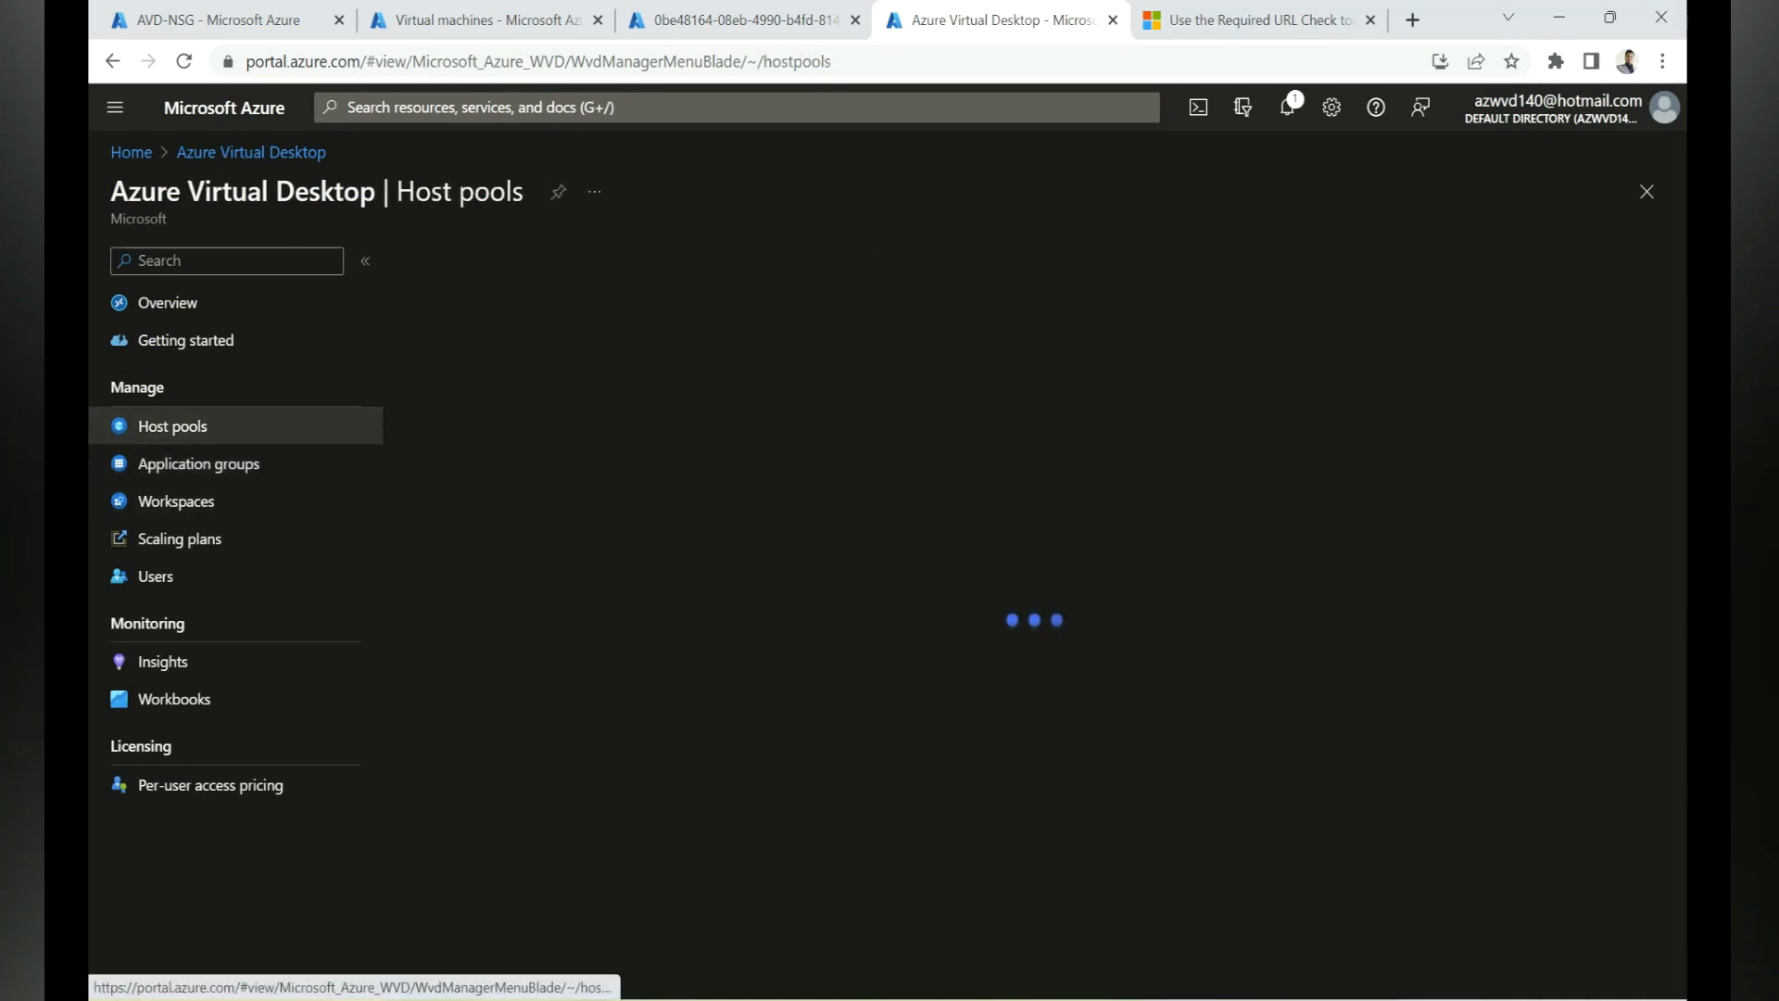
{"action": "left_click", "coordinate": [493, 446]}
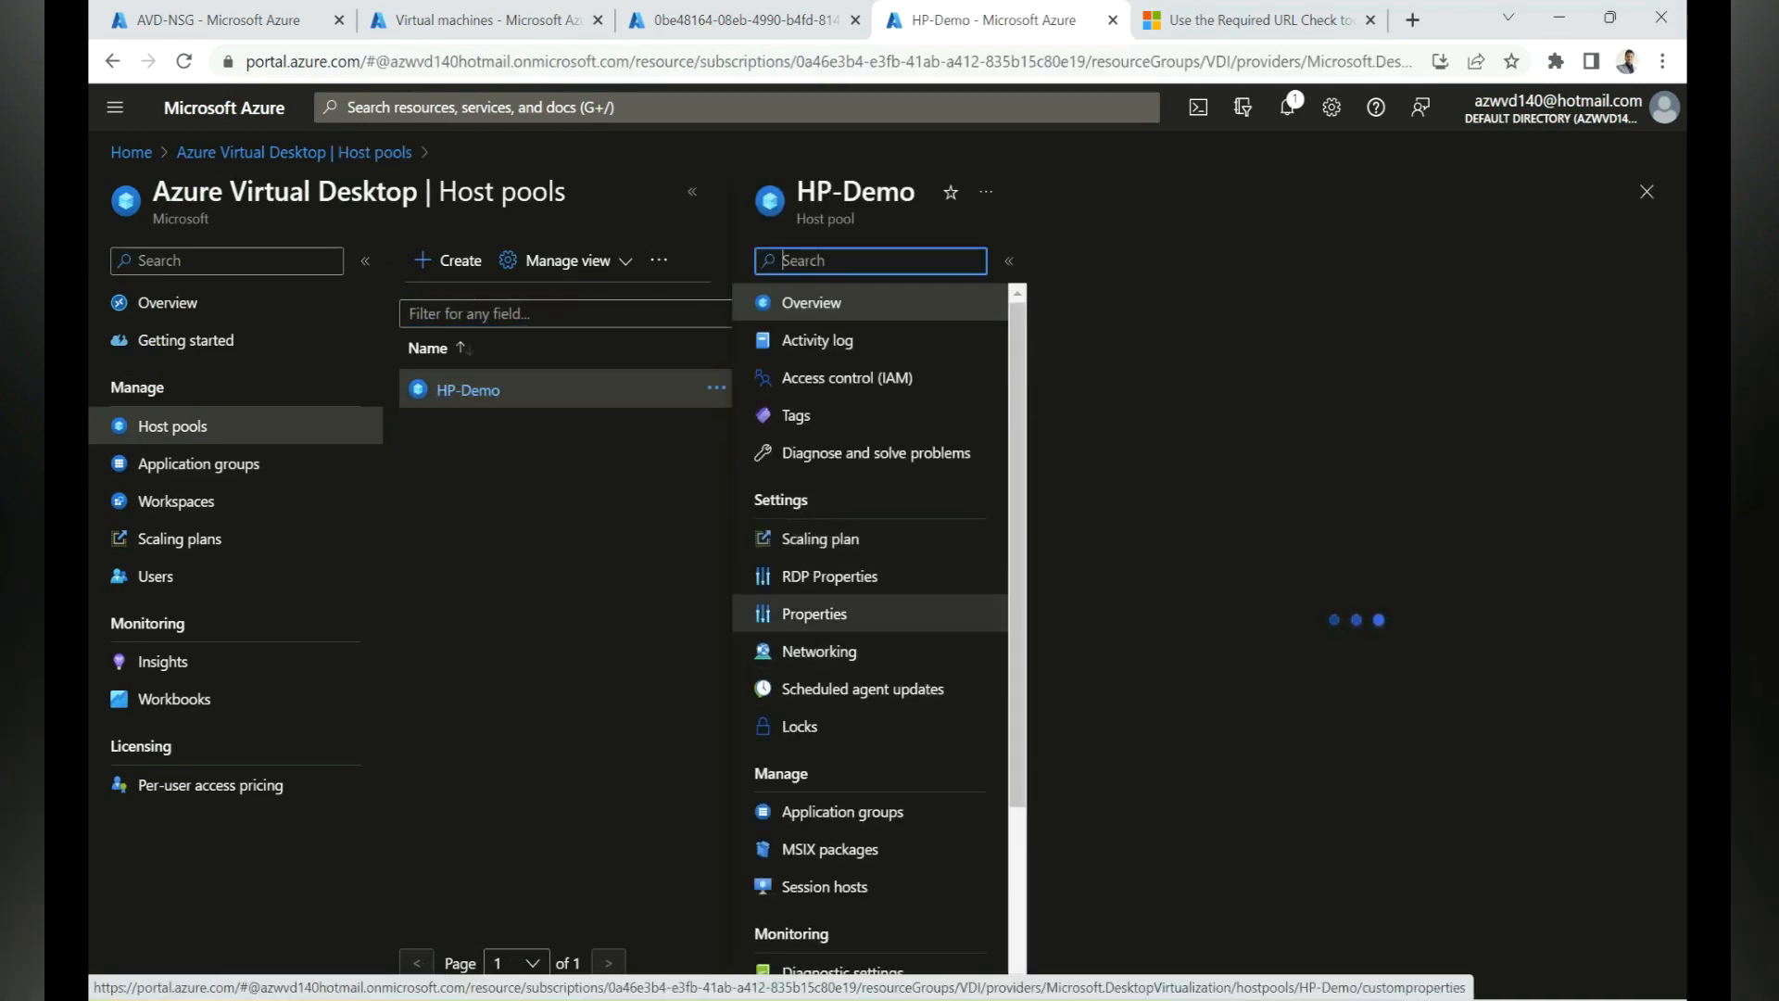
{"action": "left_click", "coordinate": [819, 651]}
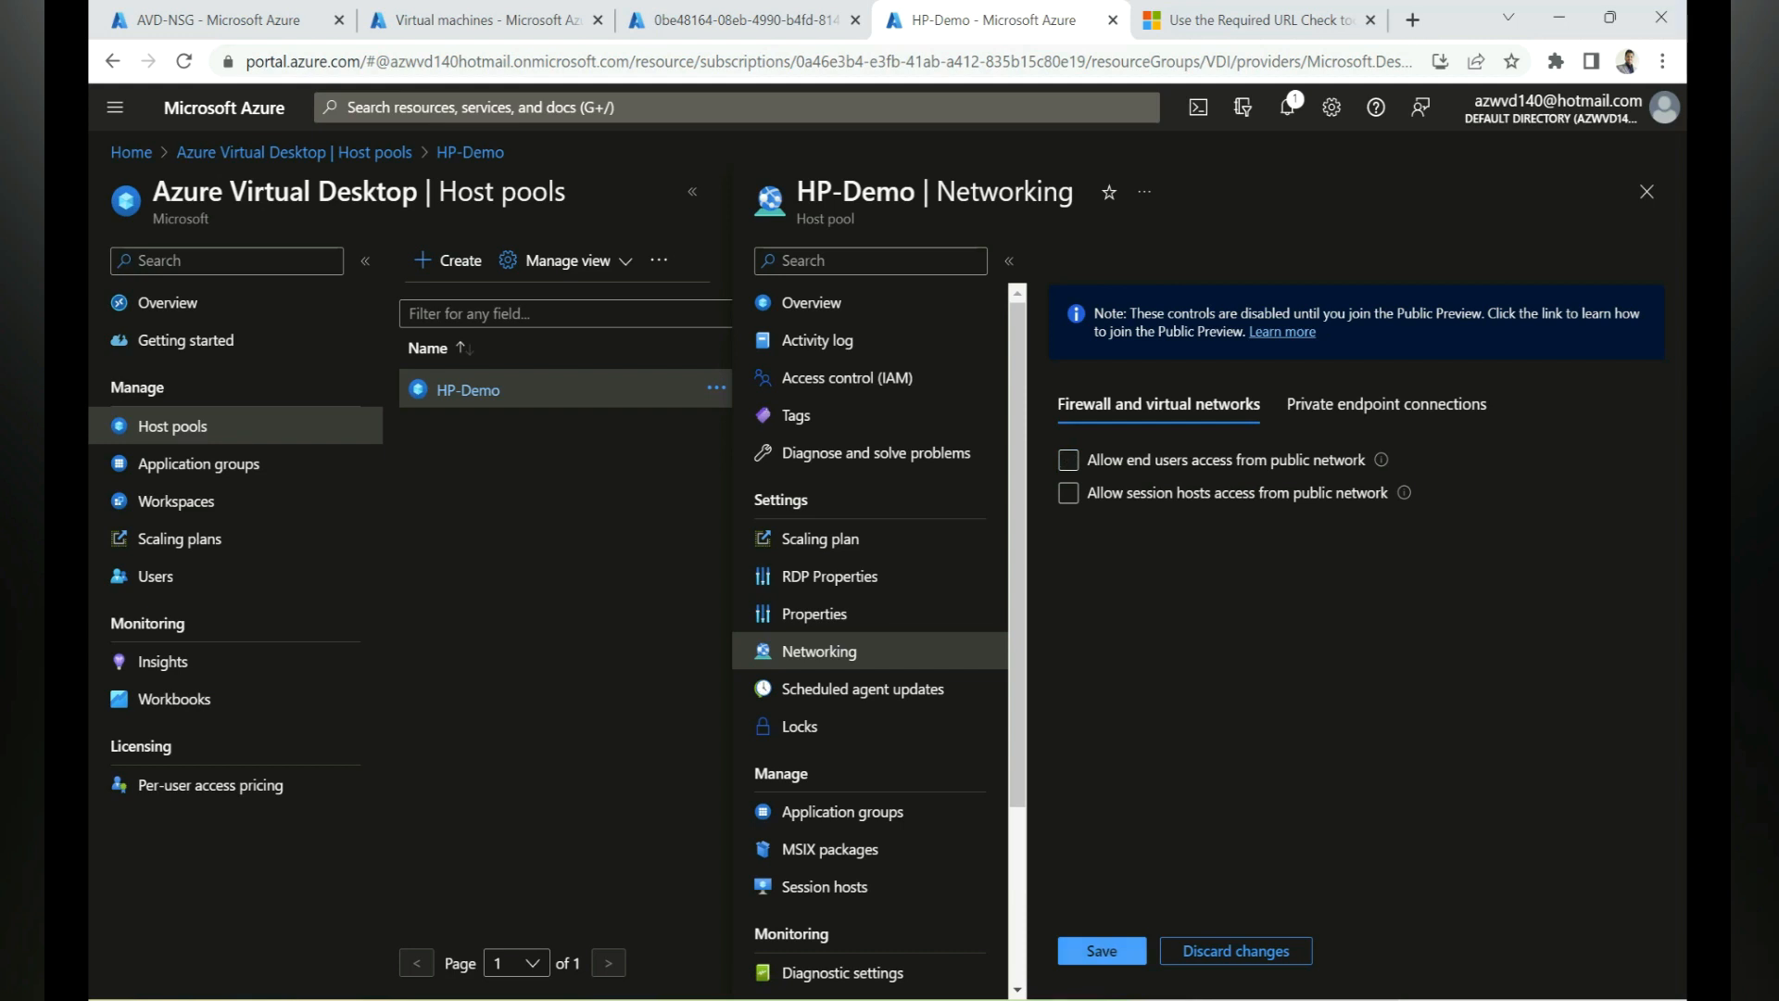
{"action": "left_click", "coordinate": [1101, 950]}
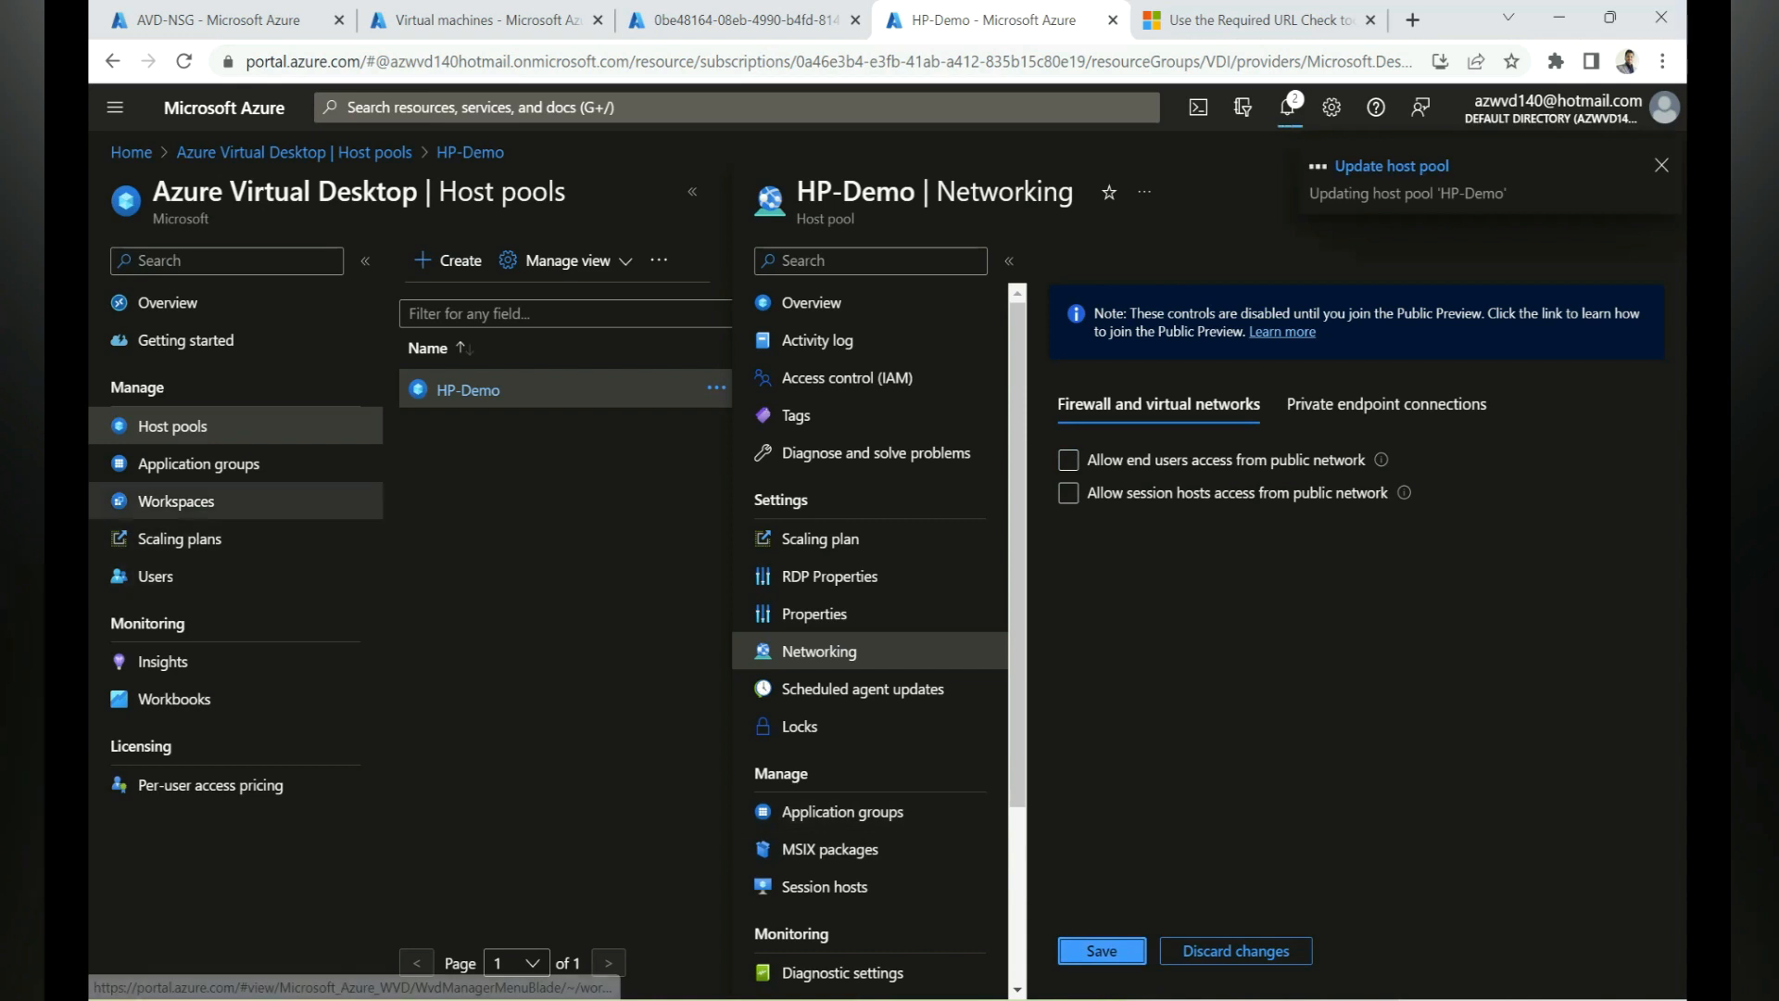
Disallow end user access from the public network for the demo-hp workspace and save the change
{"action": "left_click", "coordinate": [176, 500]}
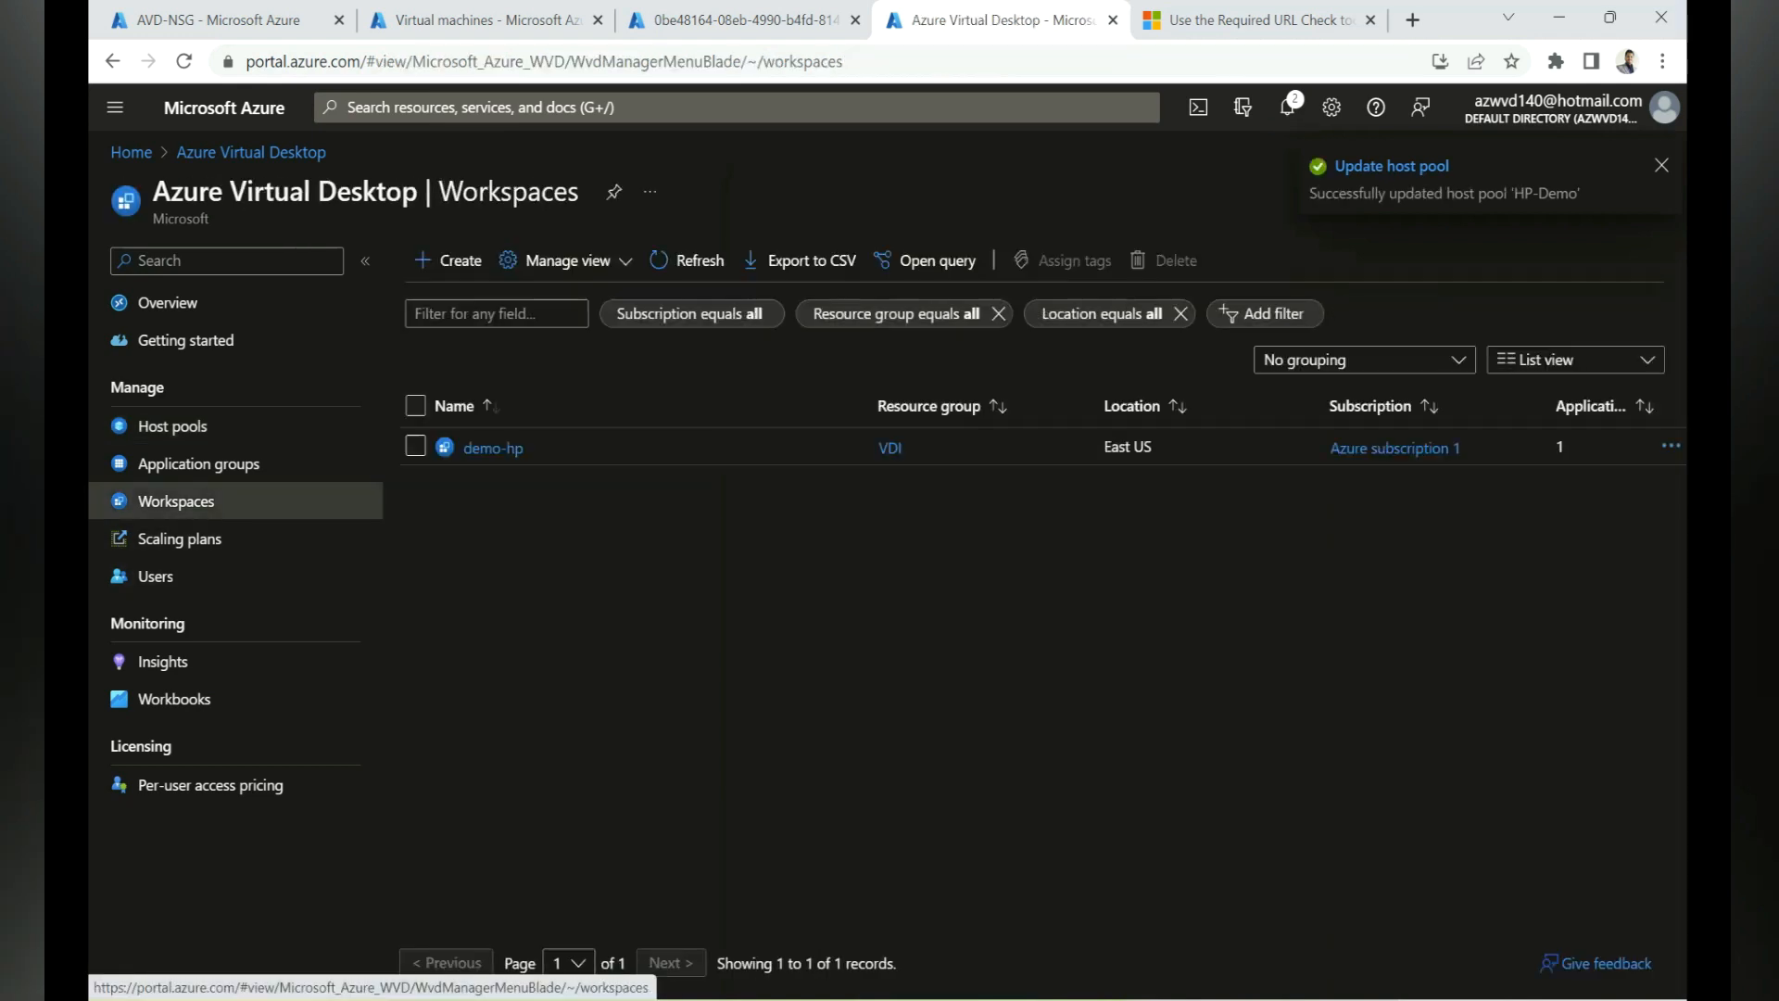
{"action": "left_click", "coordinate": [493, 447]}
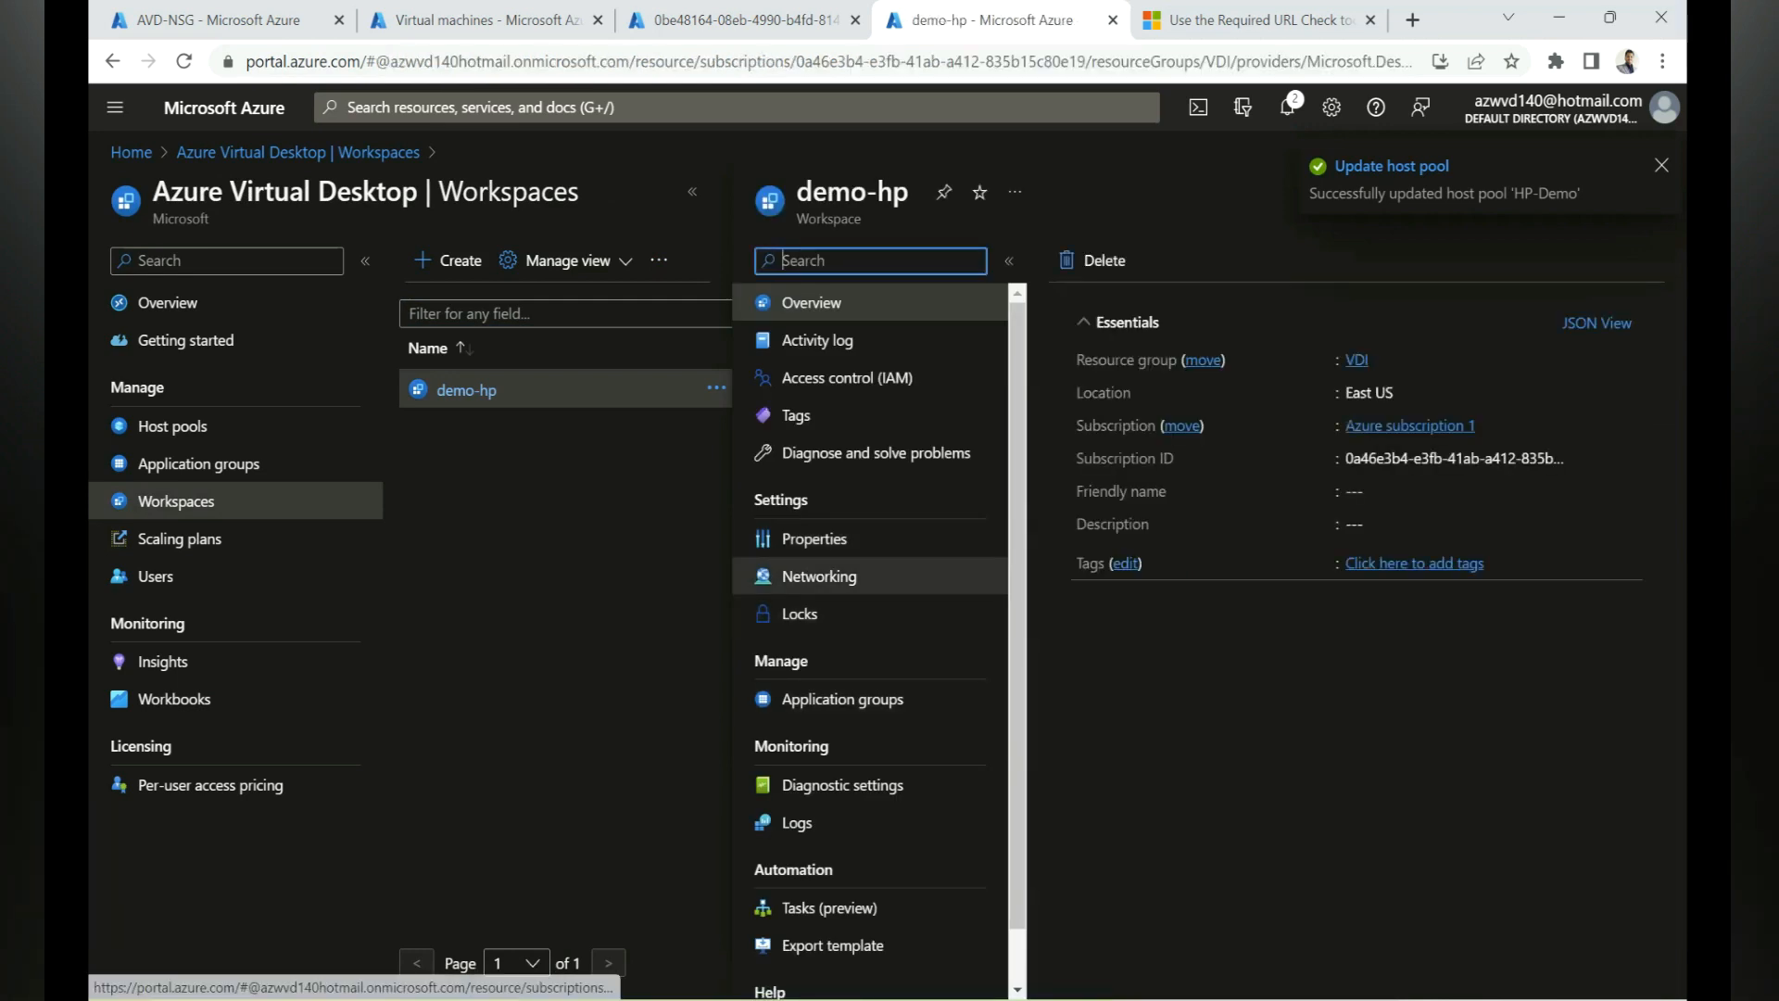
{"action": "left_click", "coordinate": [819, 575]}
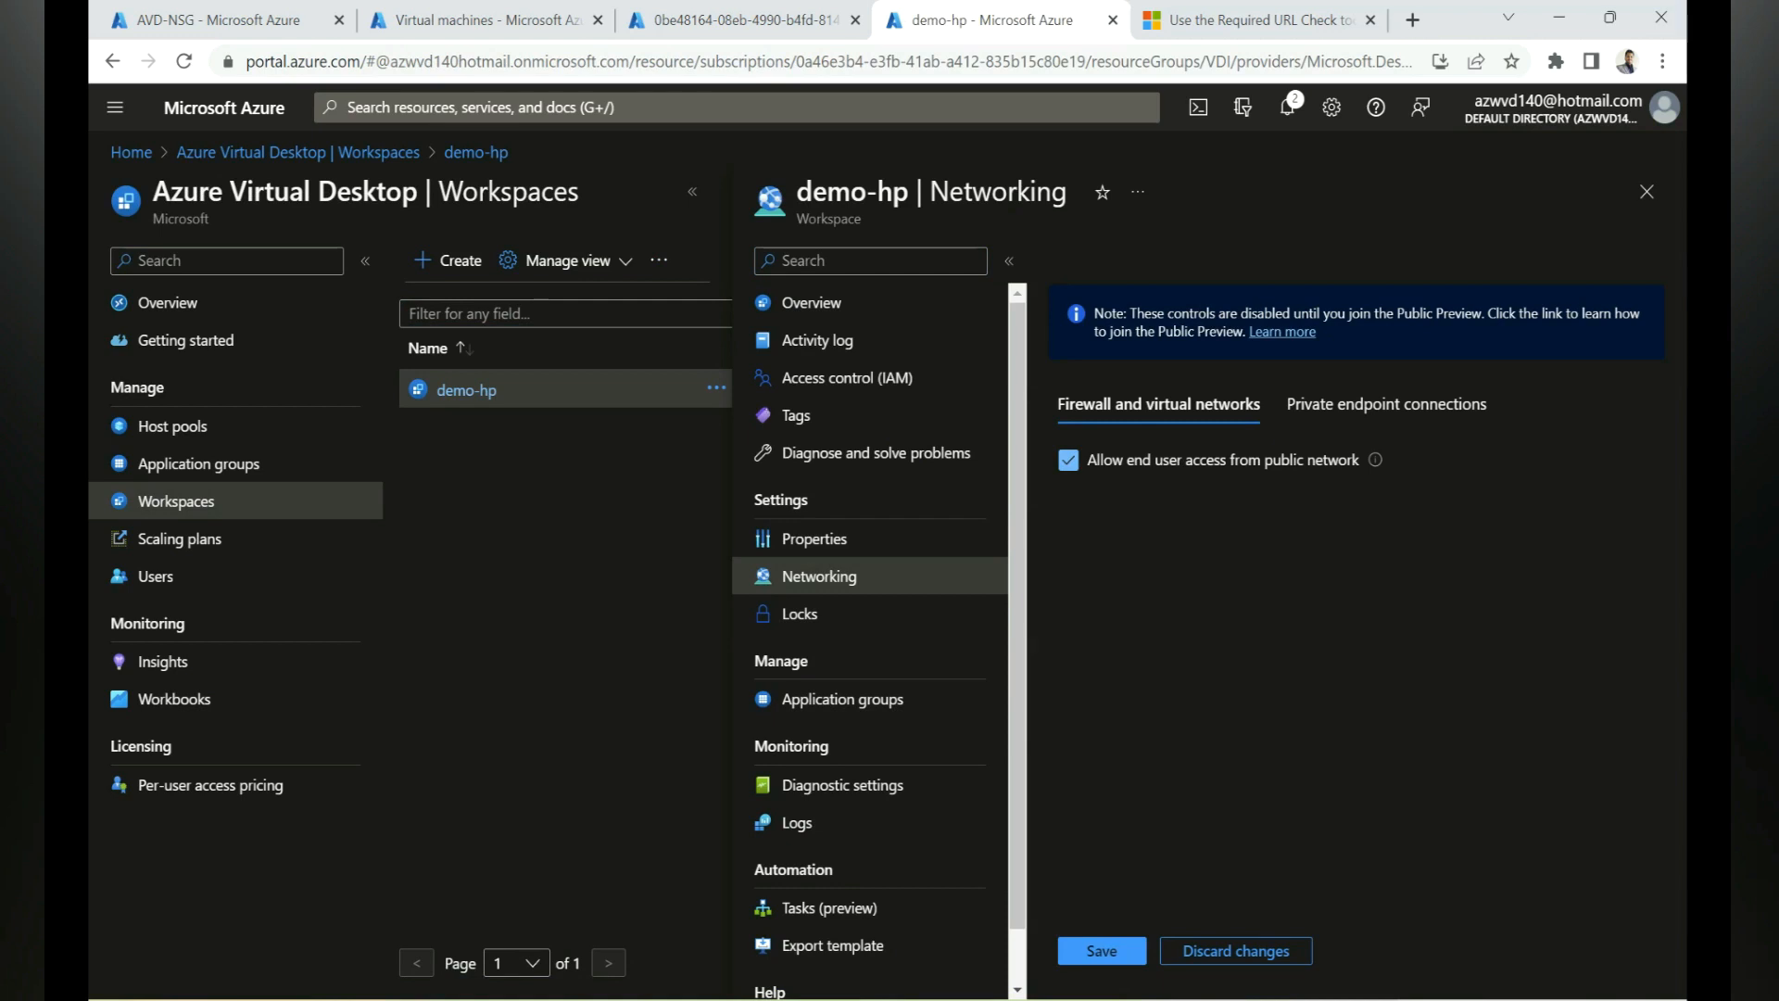
{"action": "left_click", "coordinate": [1068, 460]}
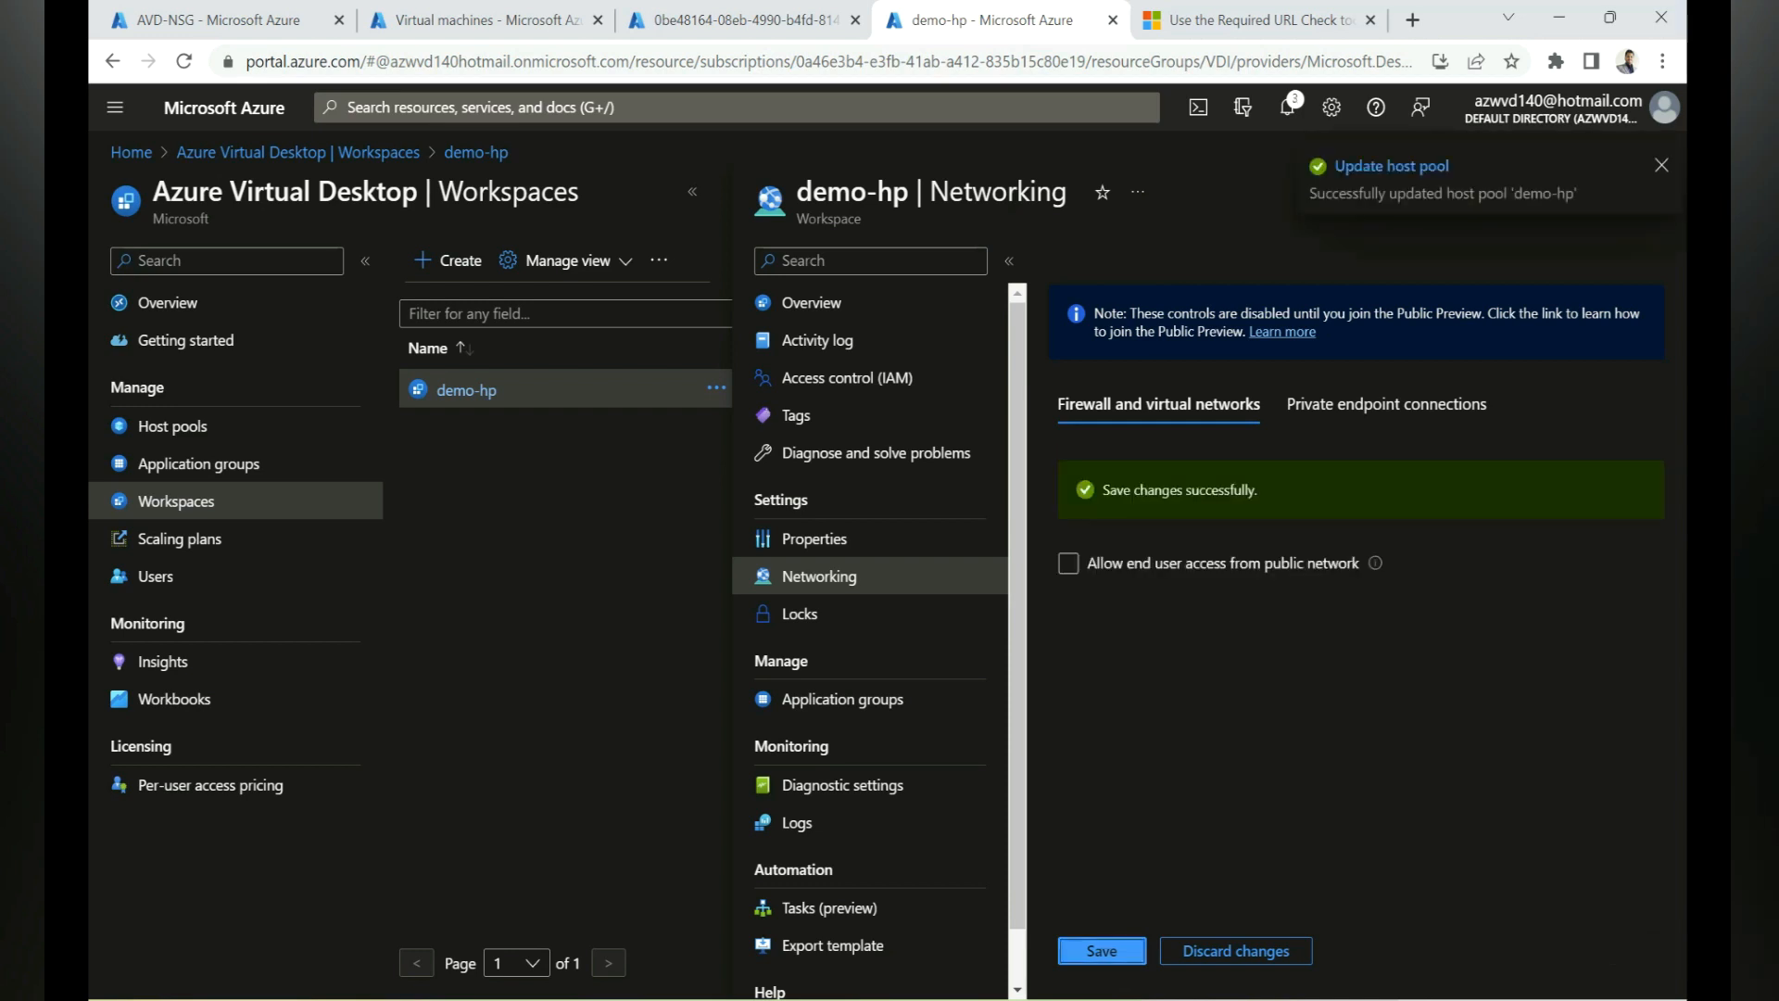
Start a new private endpoint for the demo-hp workspace, named ws-feed, in the East US region
{"action": "left_click", "coordinate": [1387, 404]}
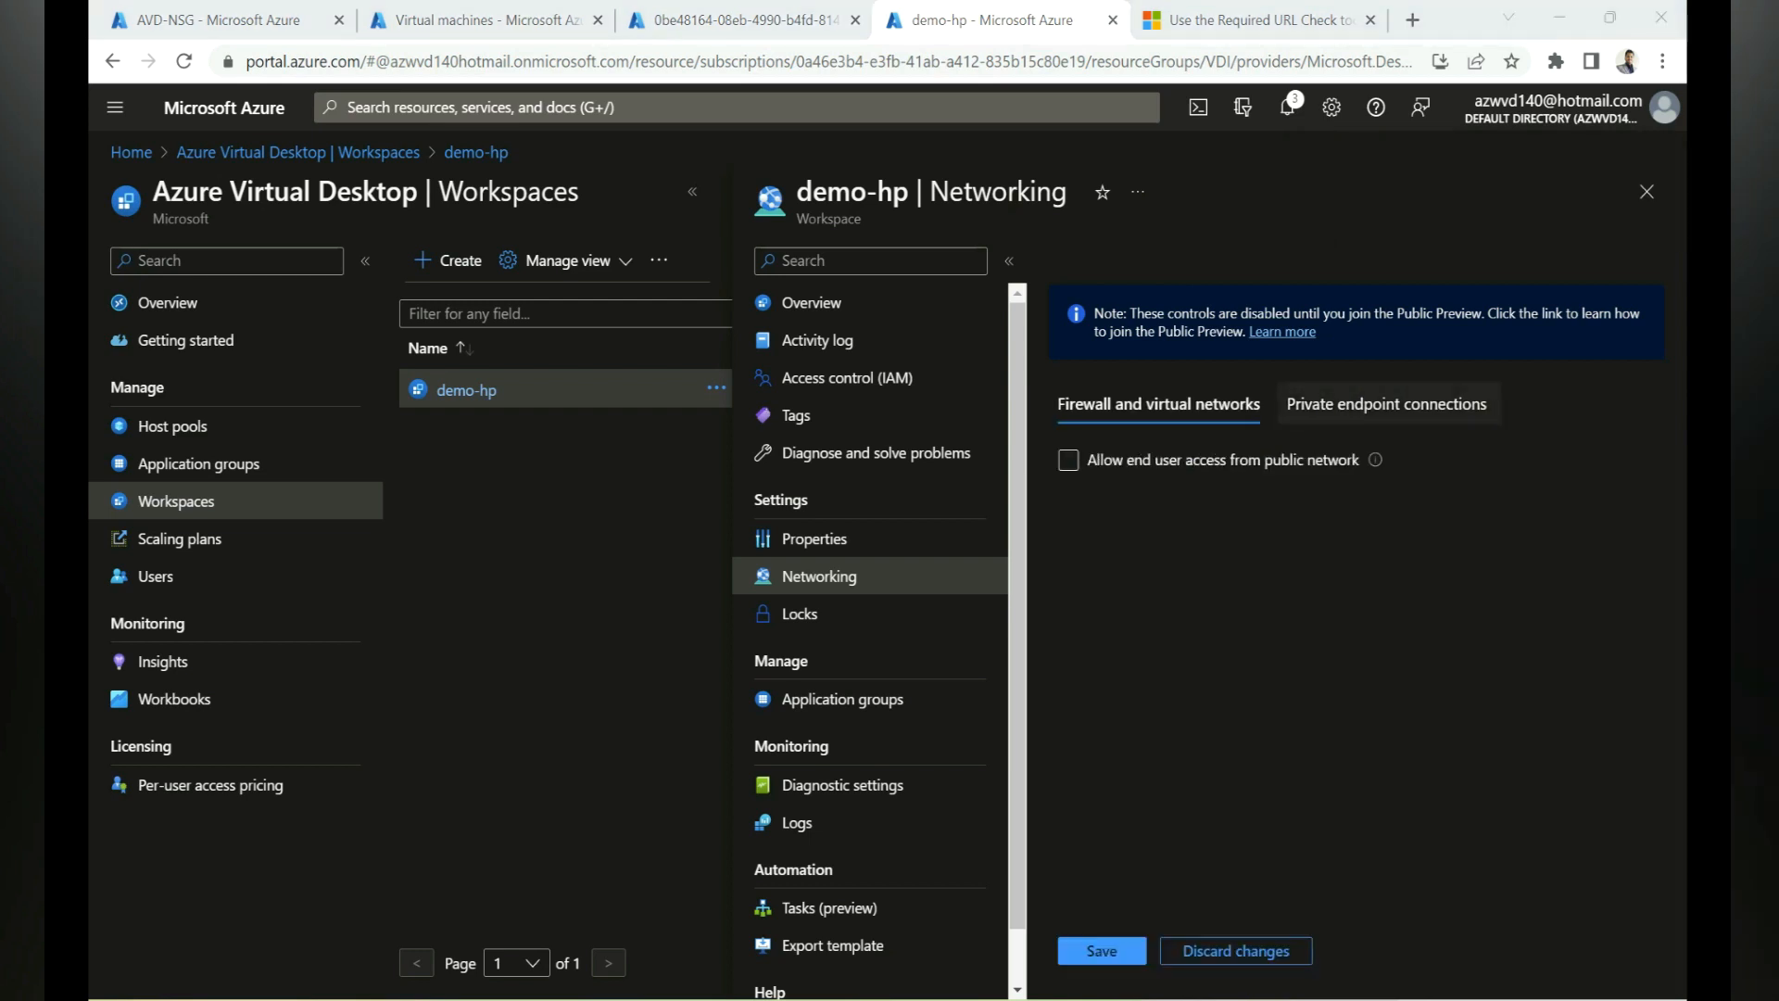
{"action": "left_click", "coordinate": [1388, 404]}
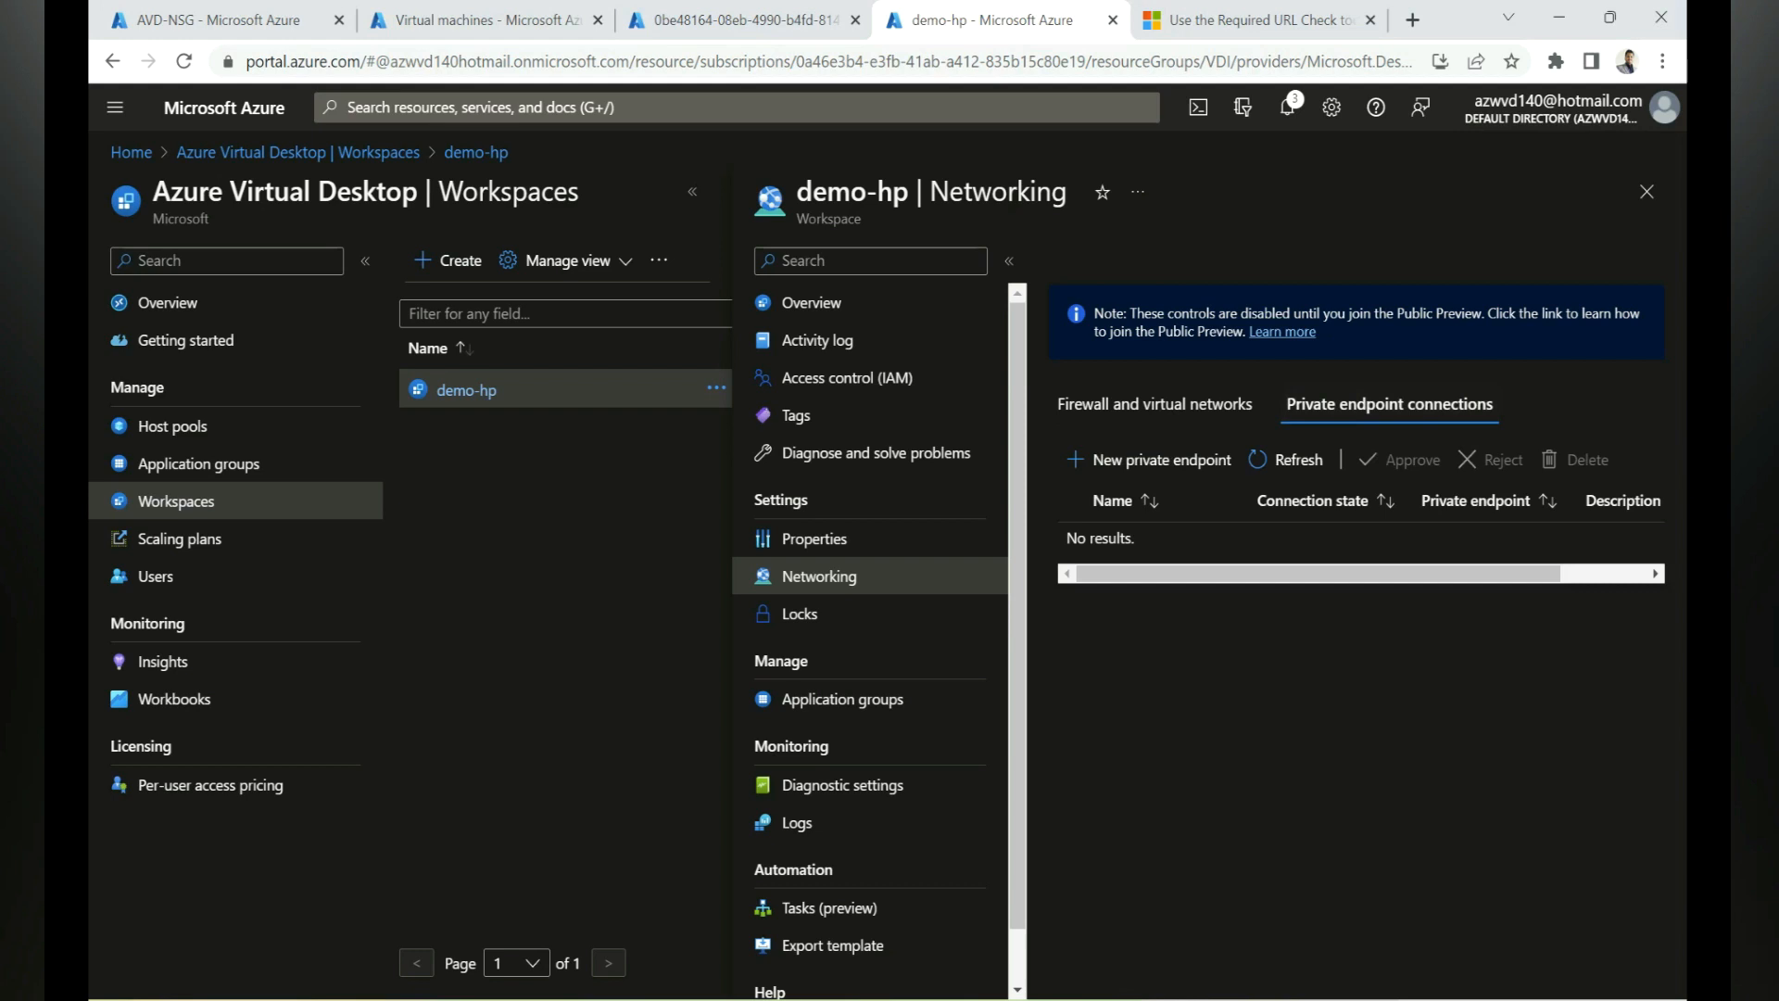
{"action": "left_click", "coordinate": [692, 192]}
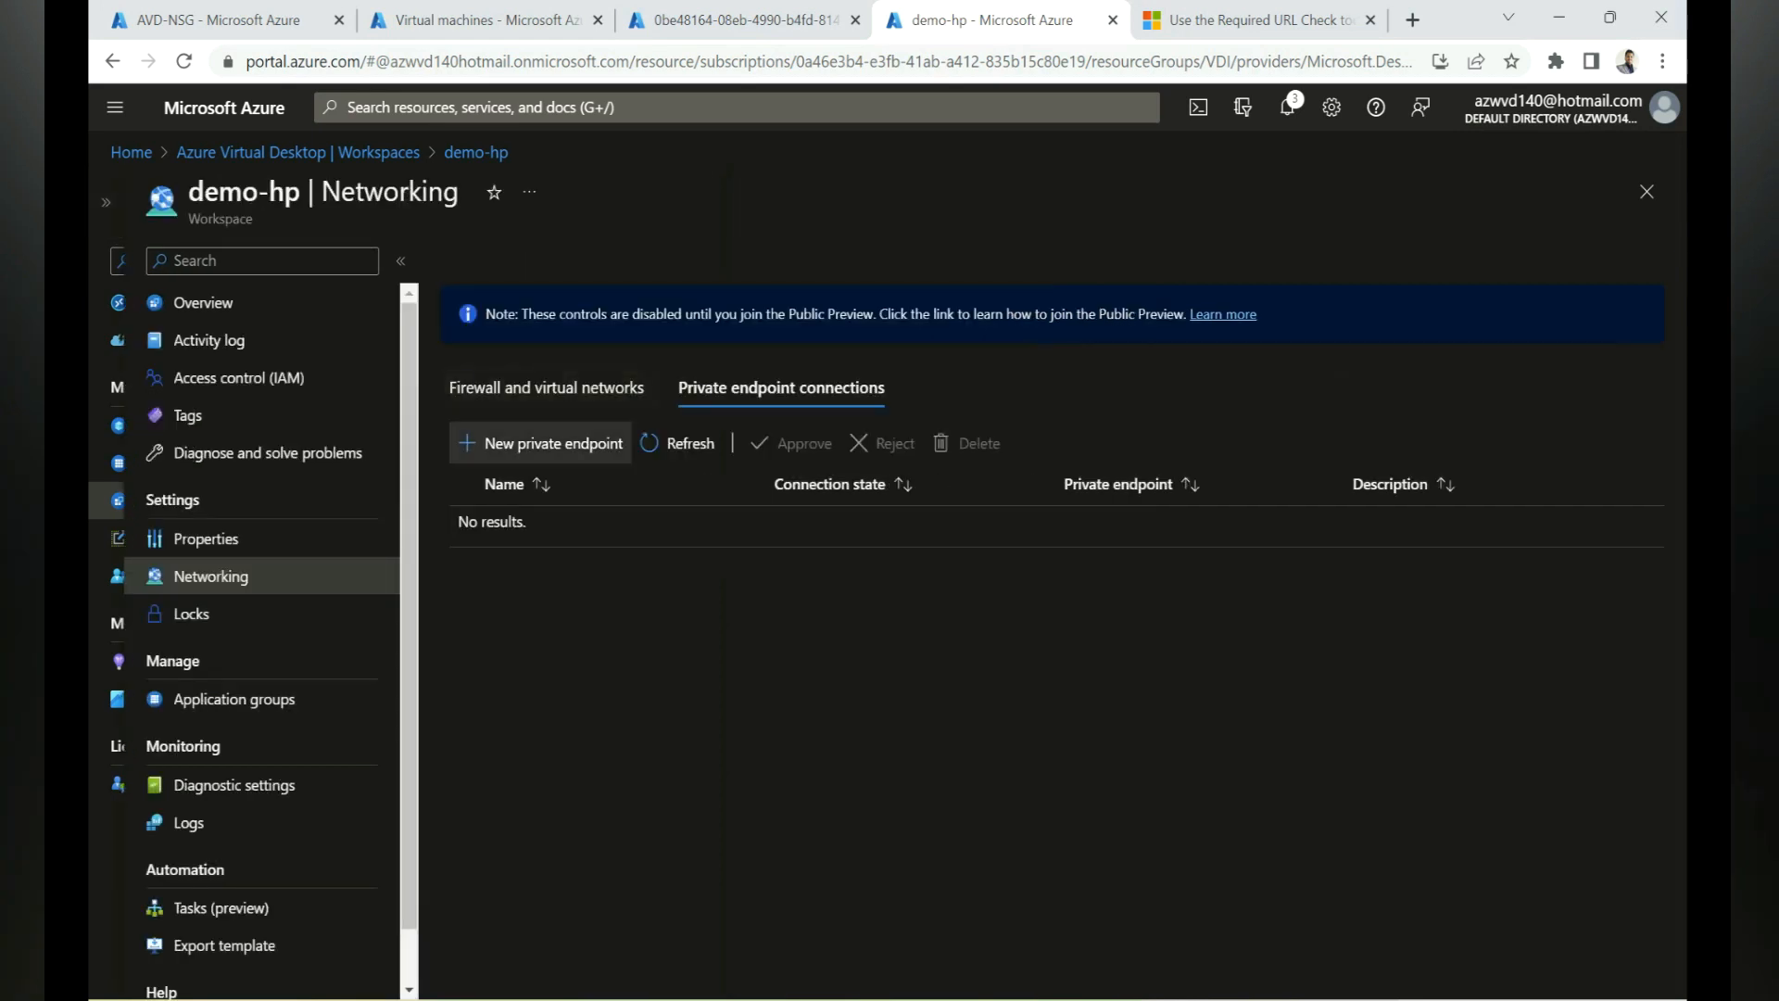
{"action": "left_click", "coordinate": [546, 443]}
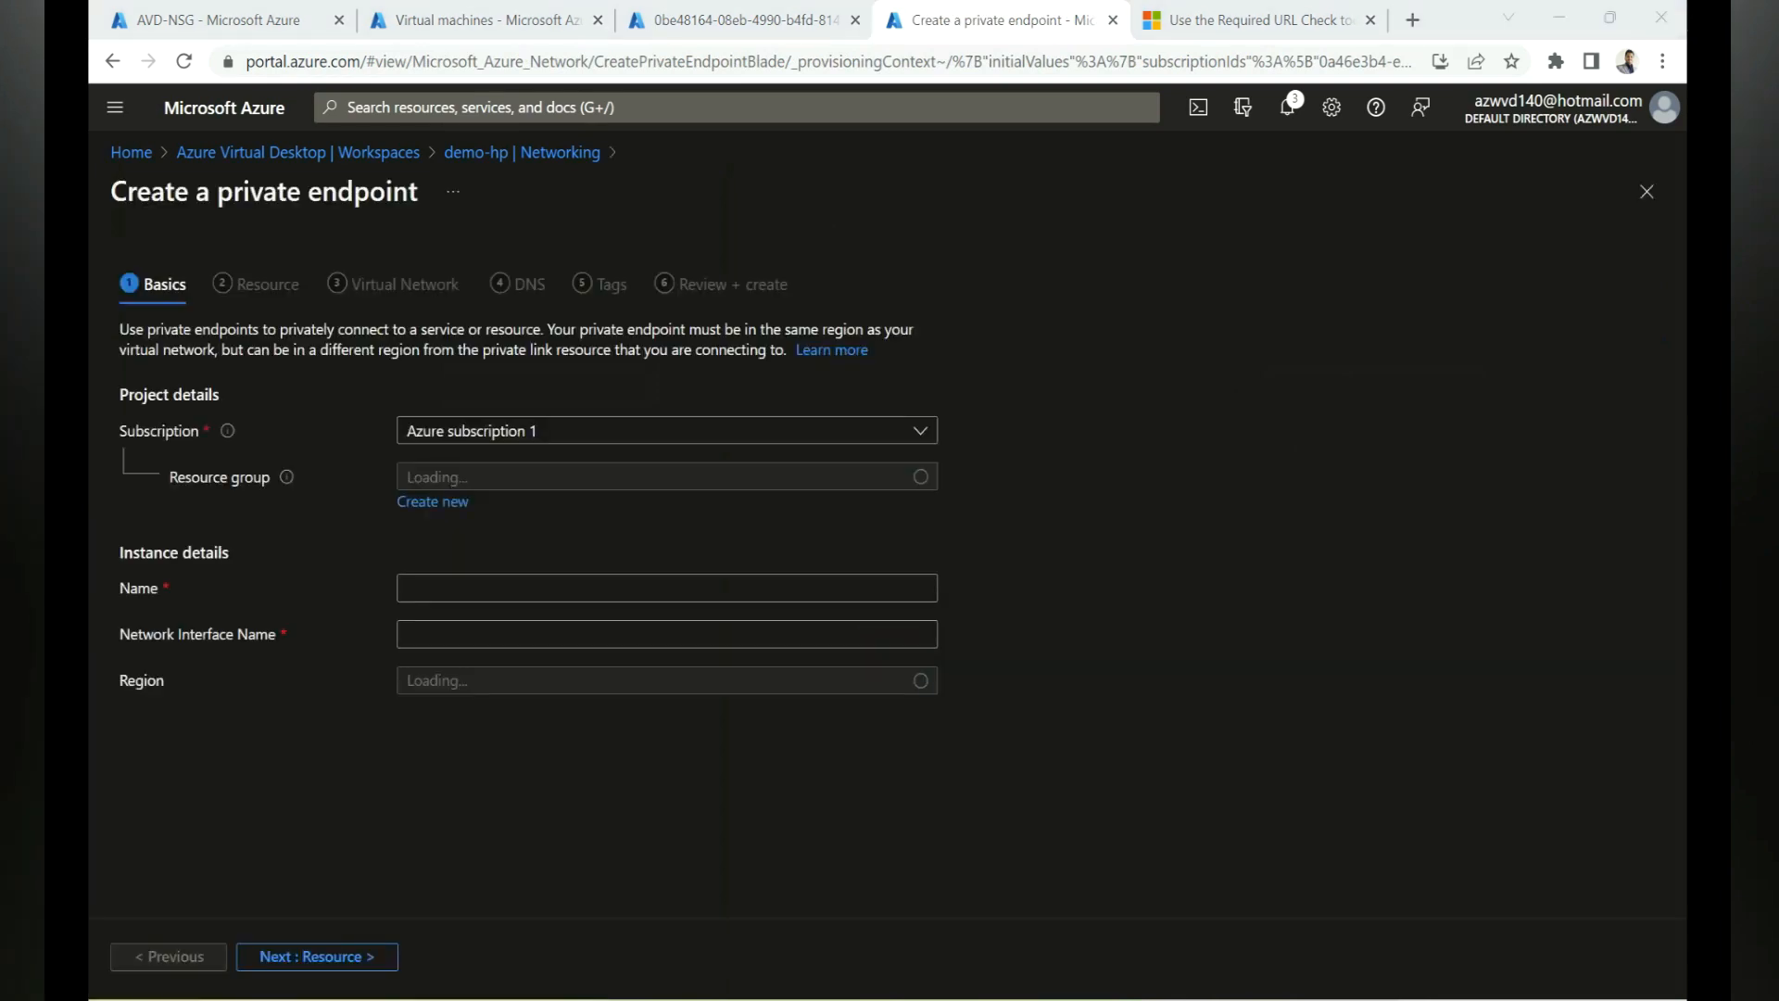
{"action": "left_click", "coordinate": [556, 589]}
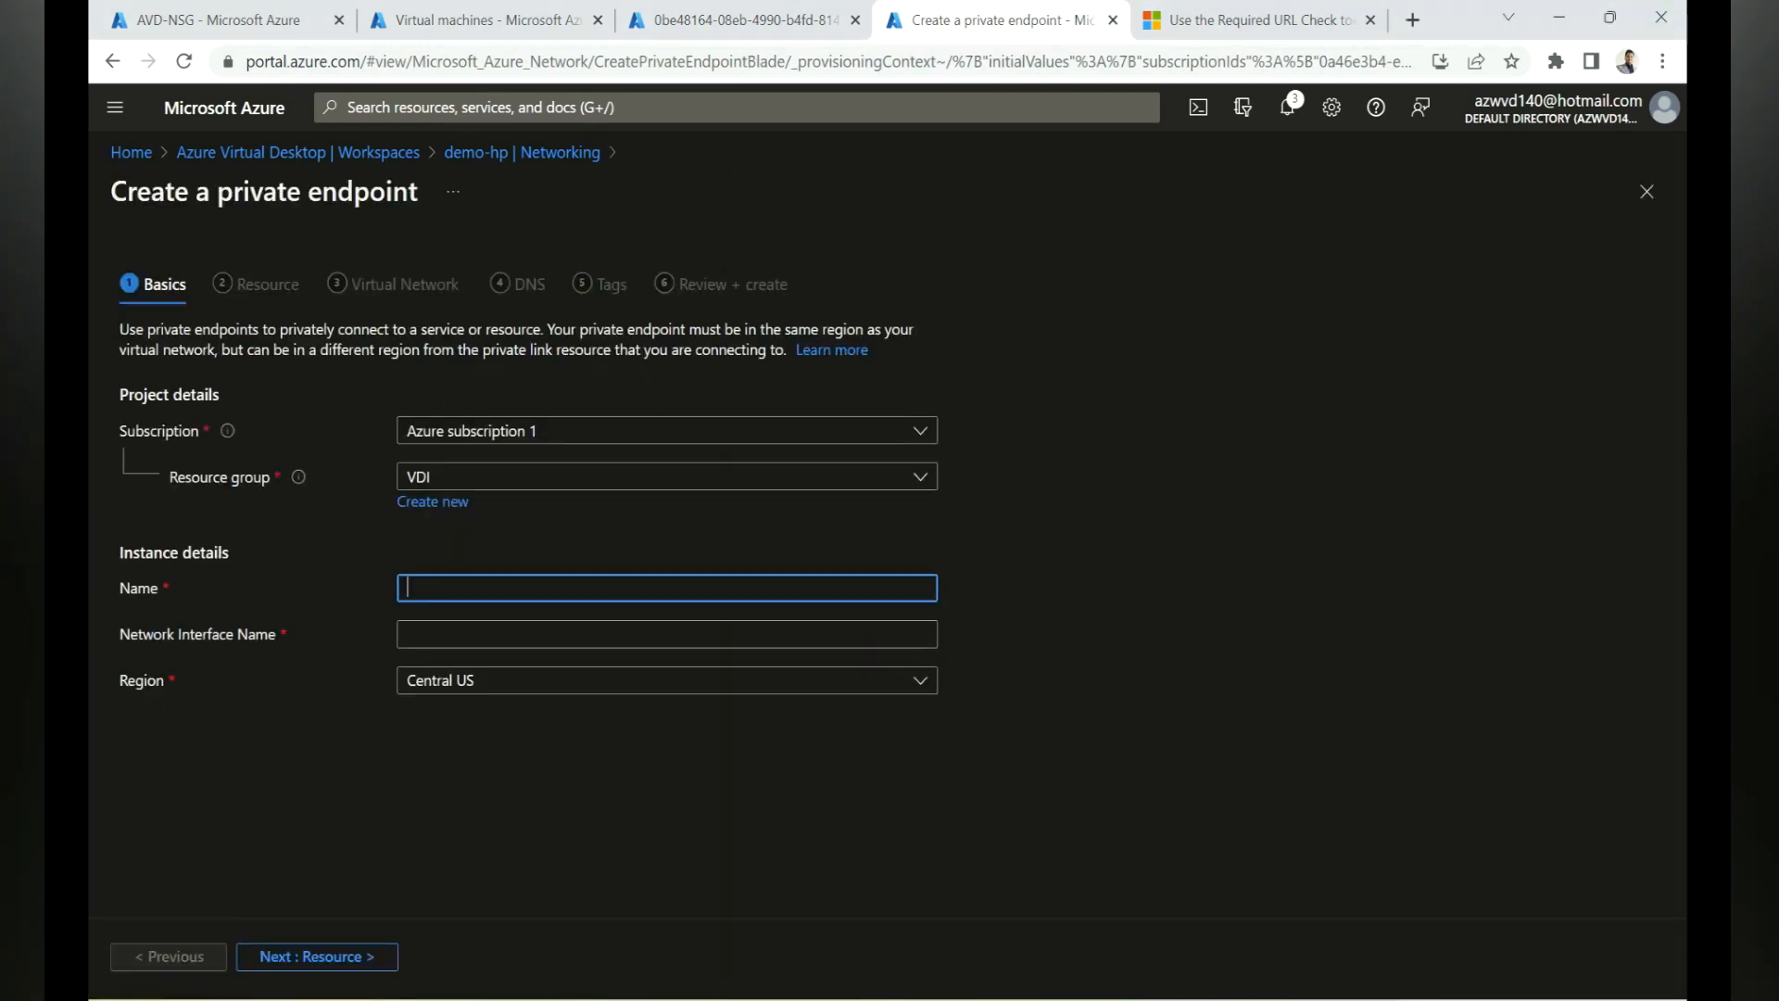
{"action": "type", "text": "ws-feed"}
{"action": "left_click", "coordinate": [667, 680]}
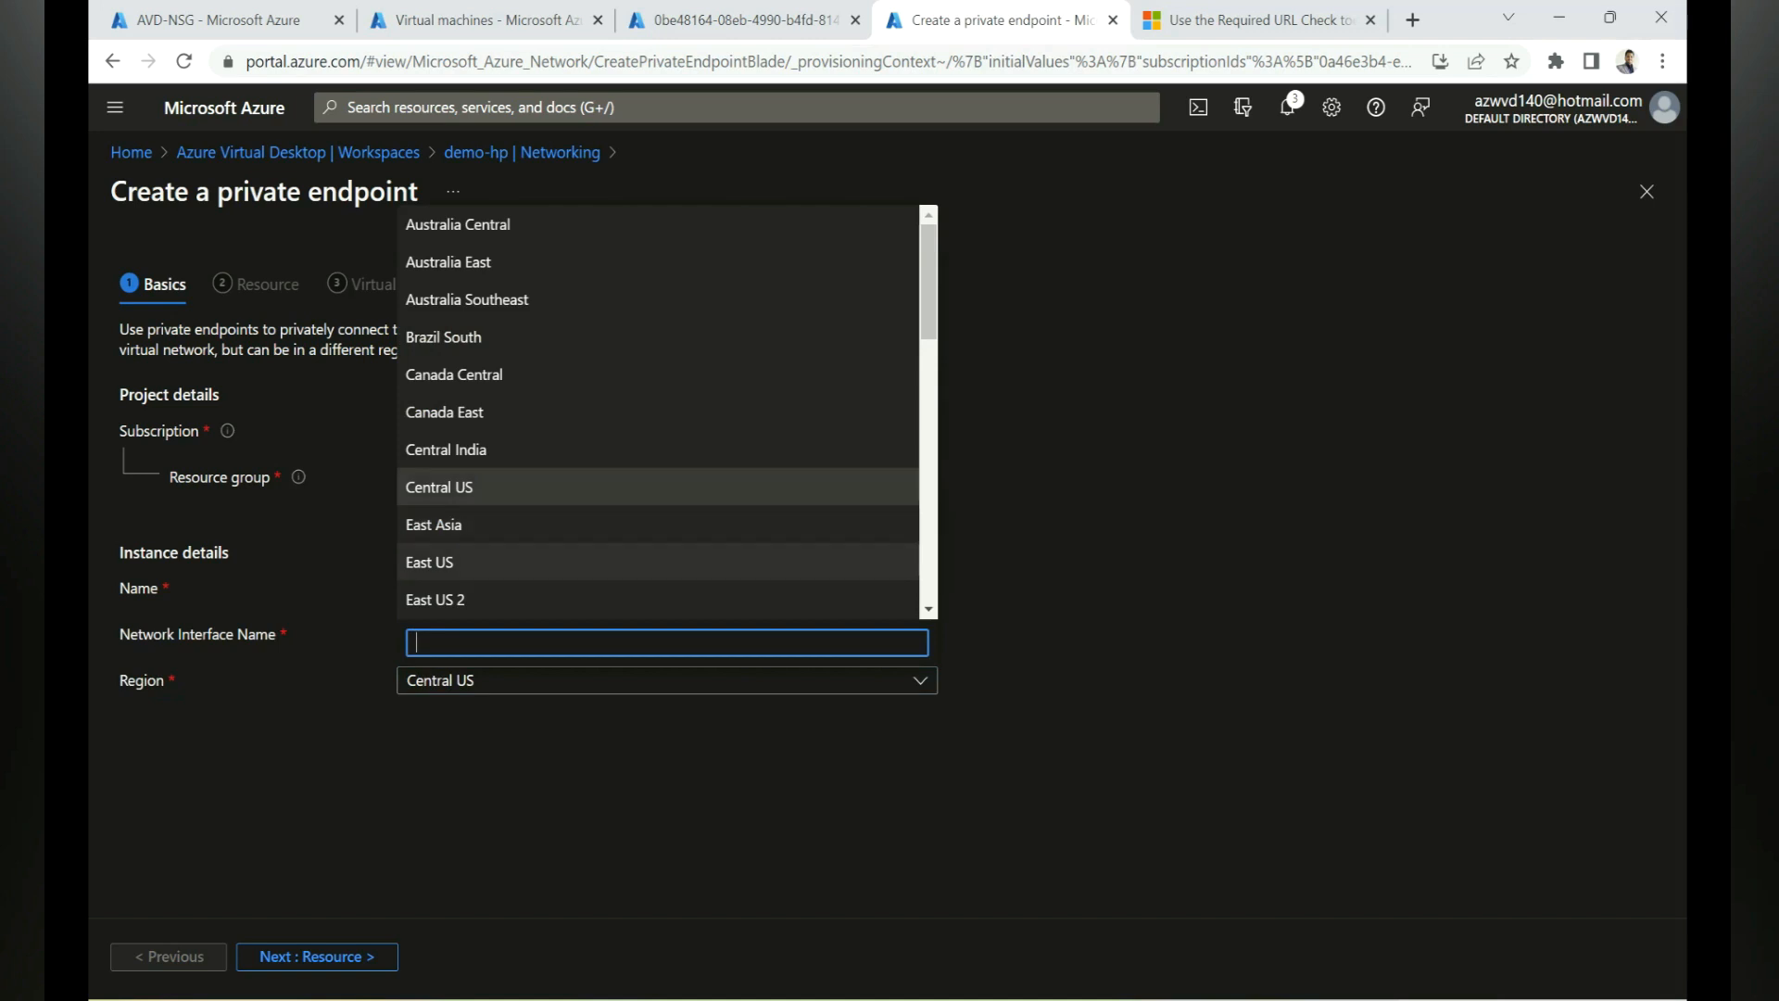
{"action": "left_click", "coordinate": [430, 562]}
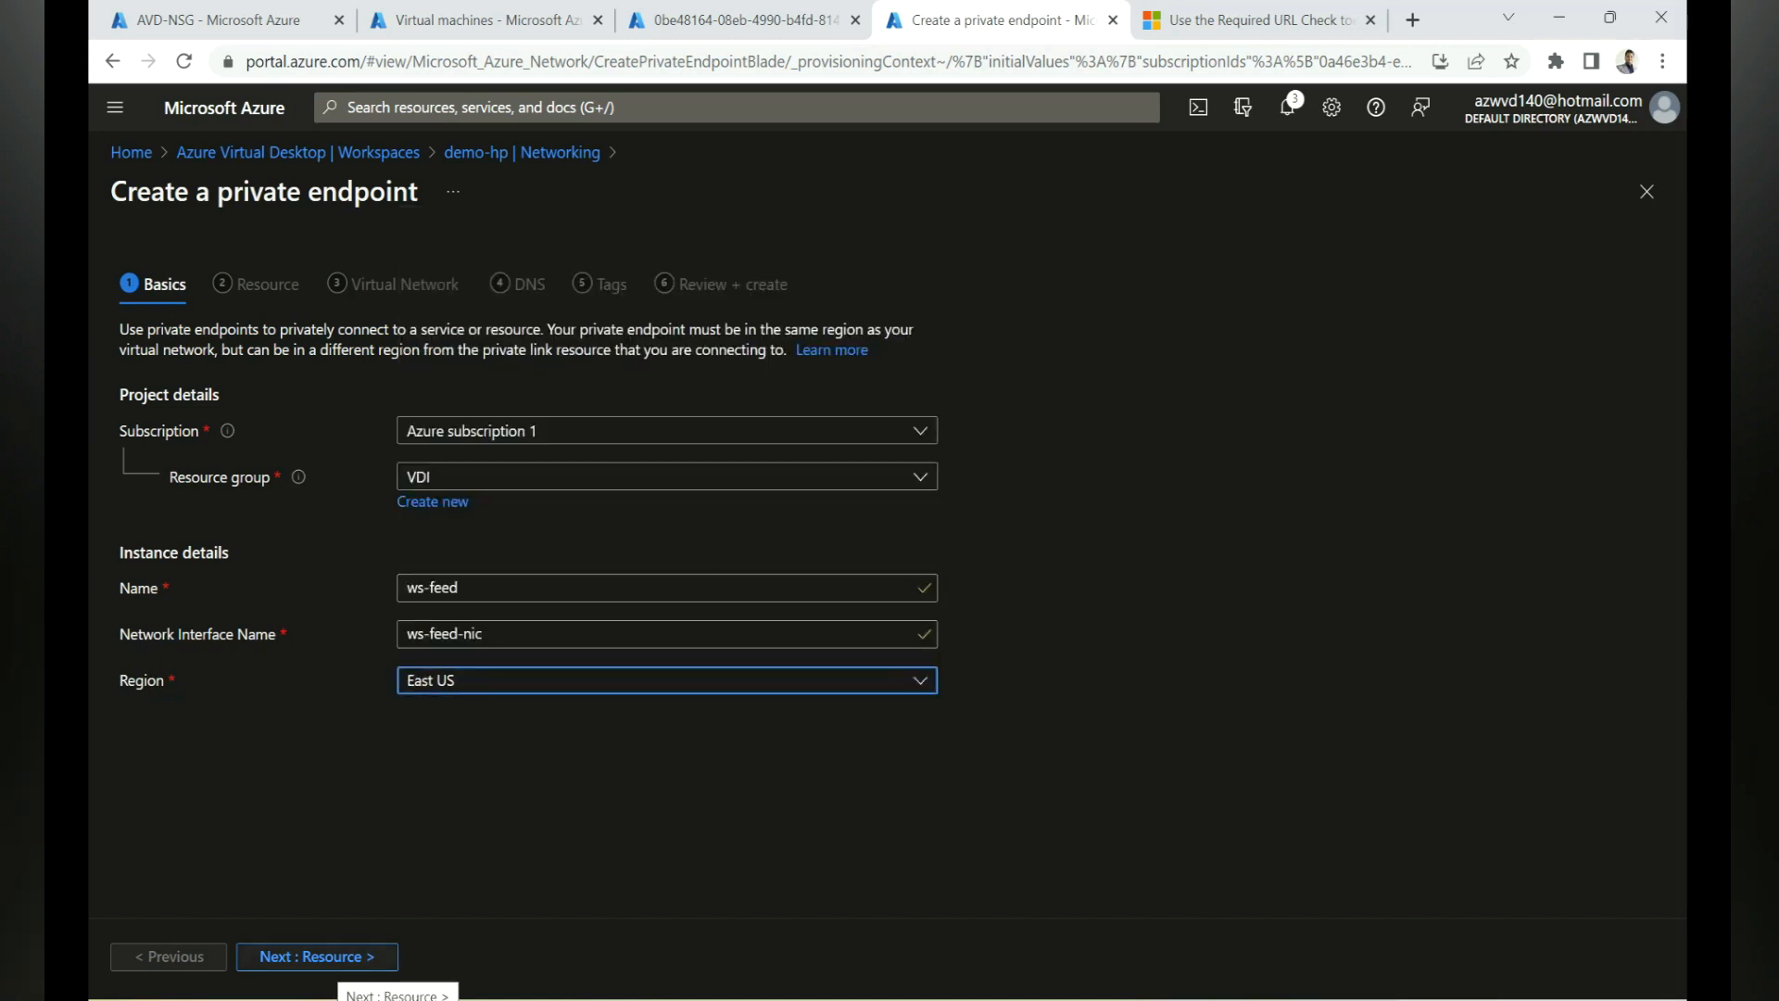
{"action": "left_click", "coordinate": [337, 960]}
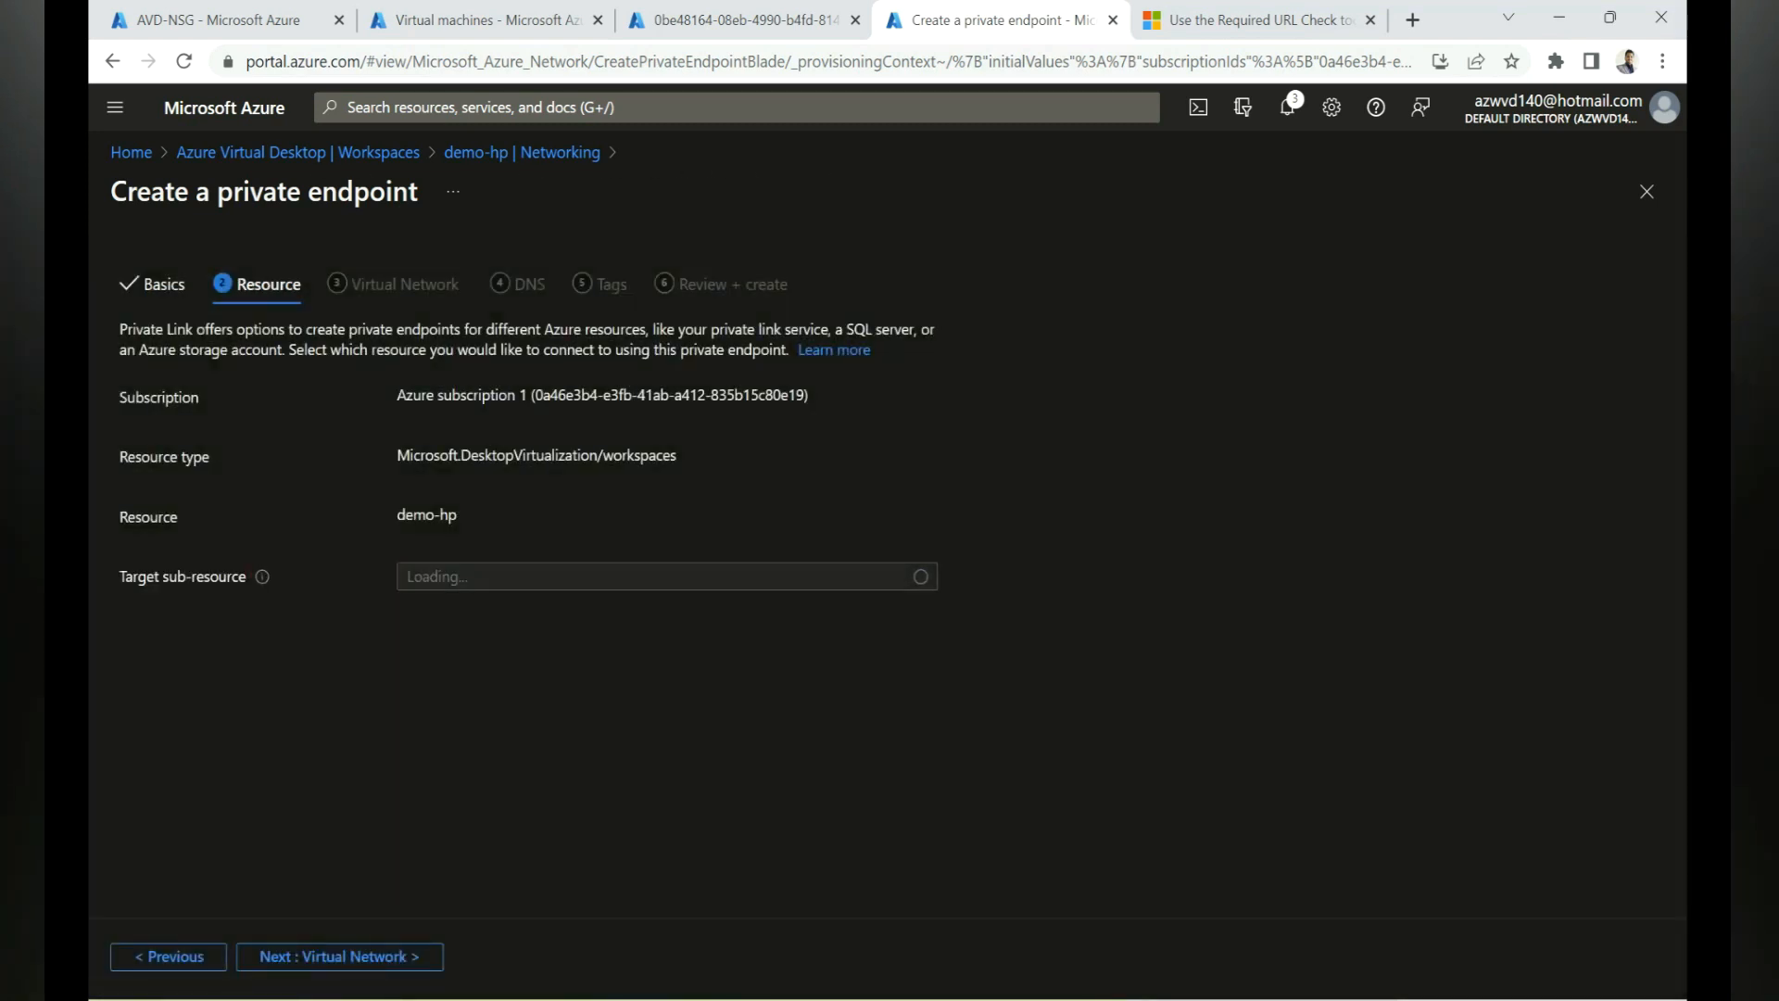
Set the endpoint's target sub-resource to feed and place it in AVD-Vnet/PE-subnet (10.145.0.0/28)
{"action": "left_click", "coordinate": [577, 576]}
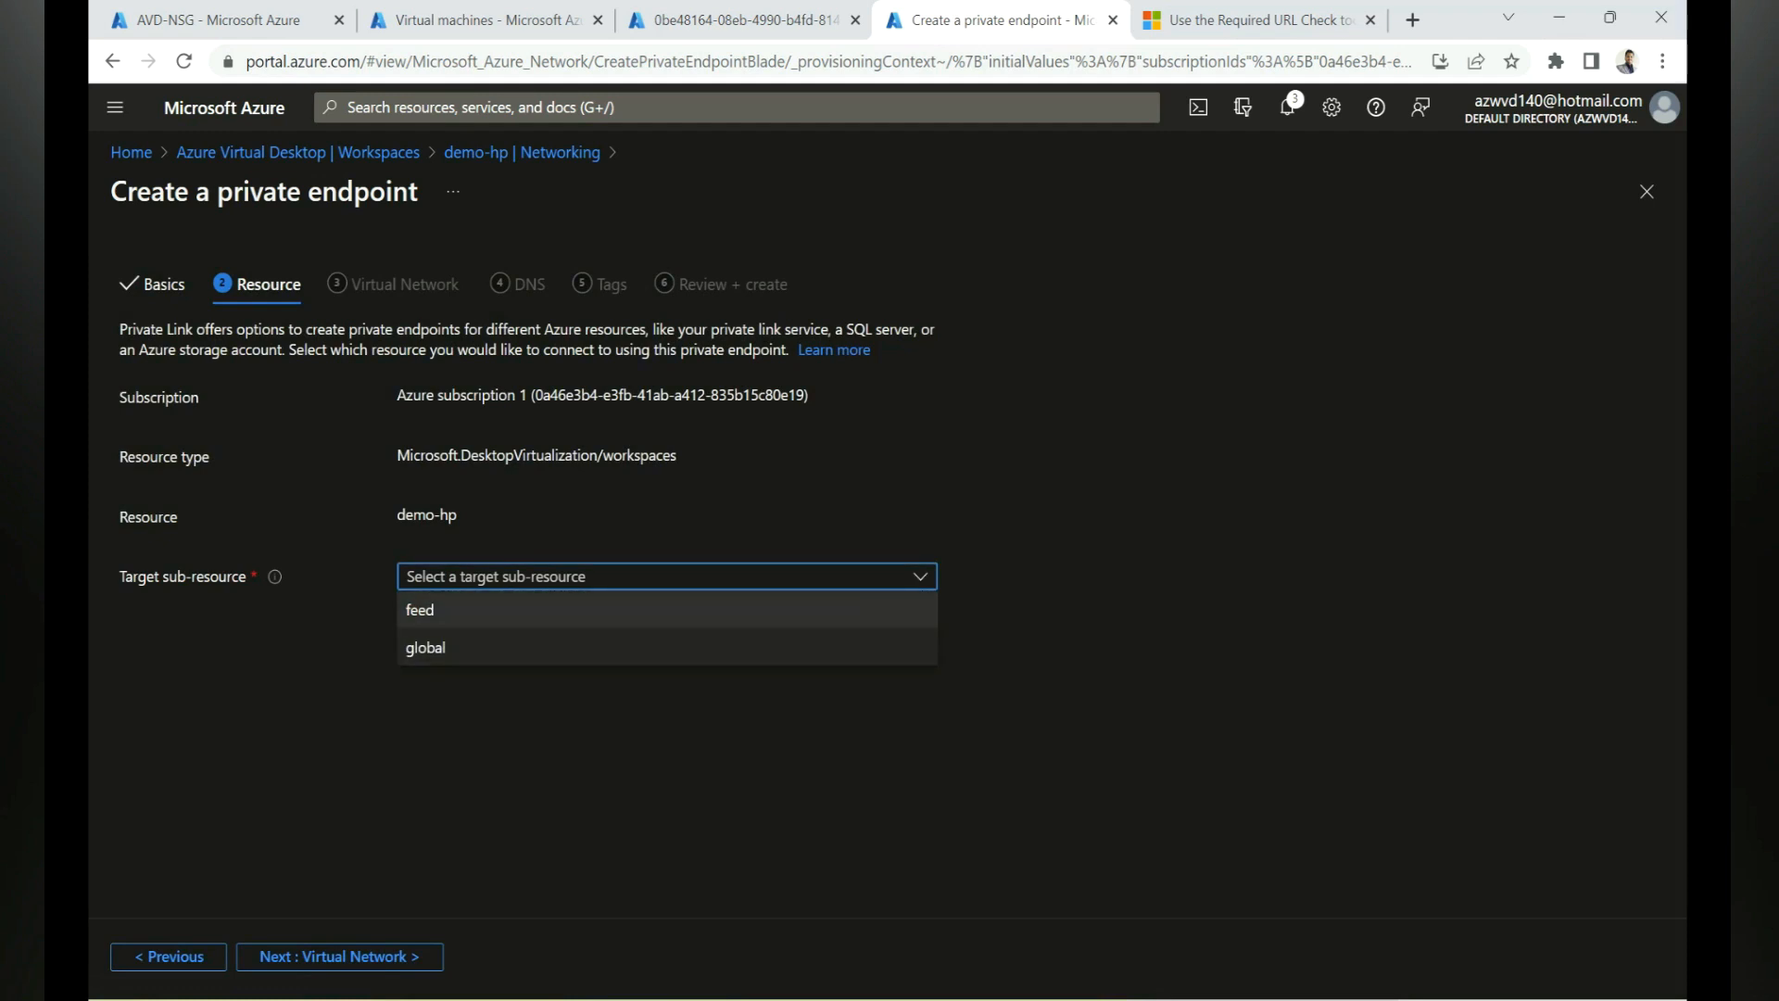
{"action": "left_click", "coordinate": [576, 610]}
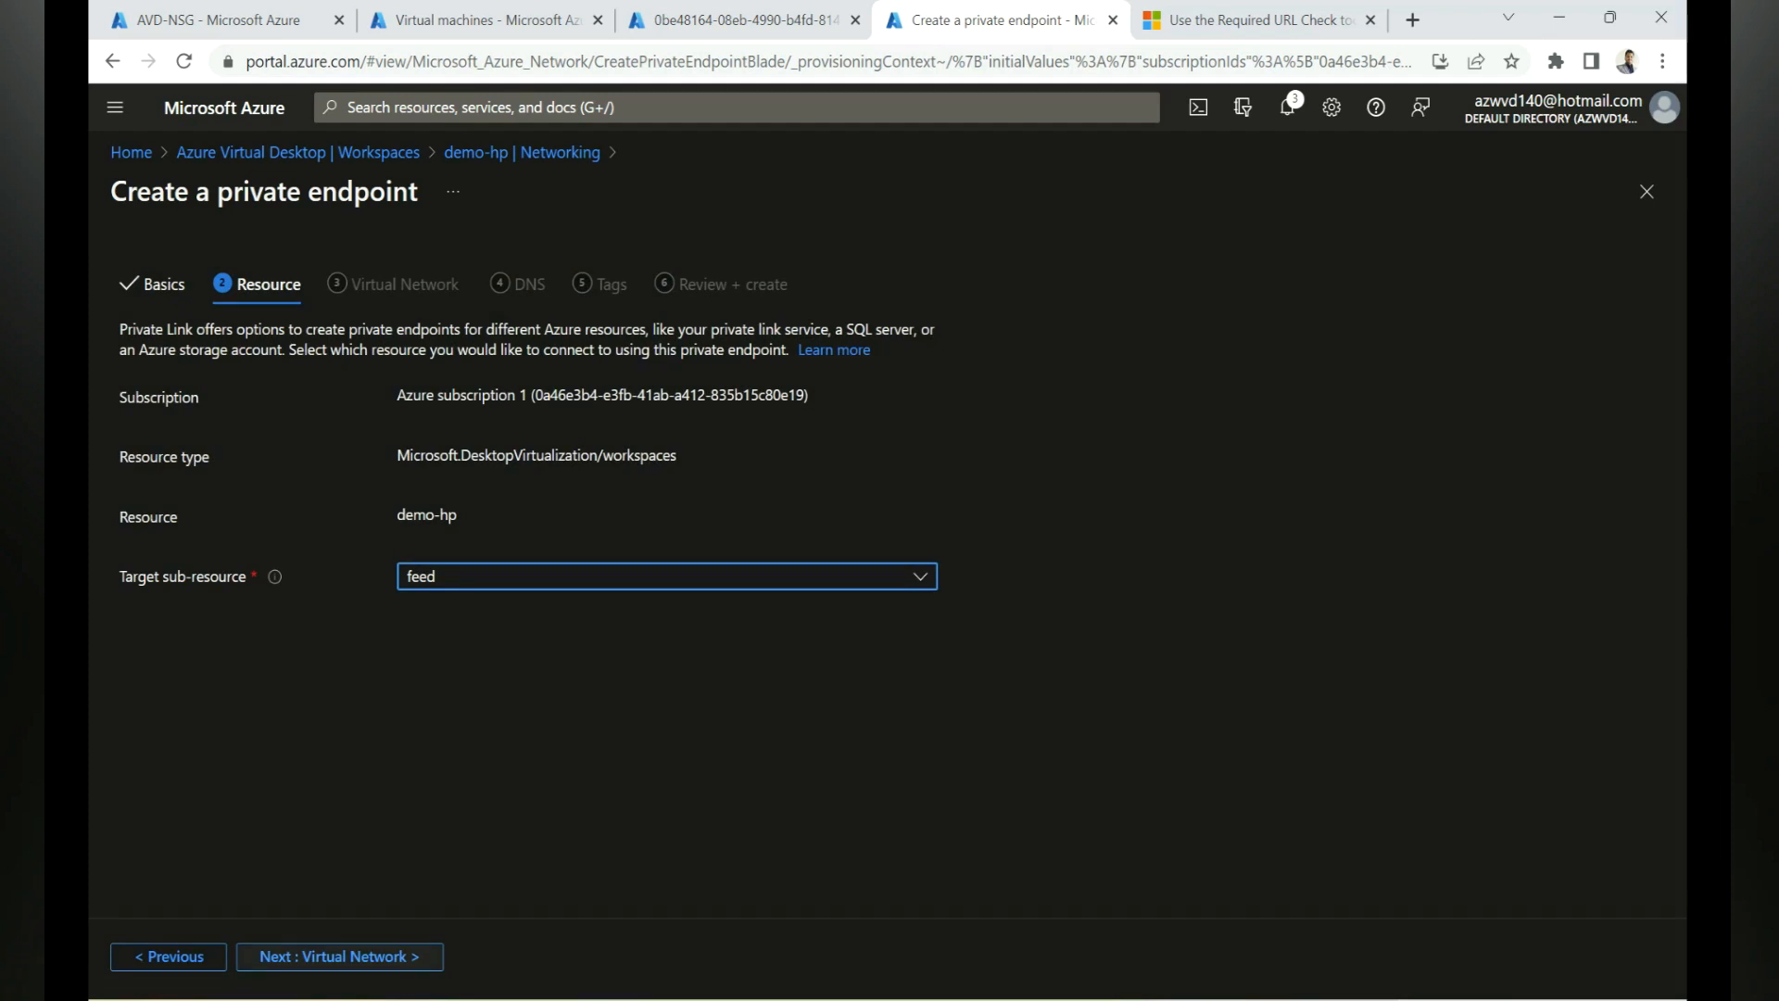
{"action": "left_click", "coordinate": [339, 956]}
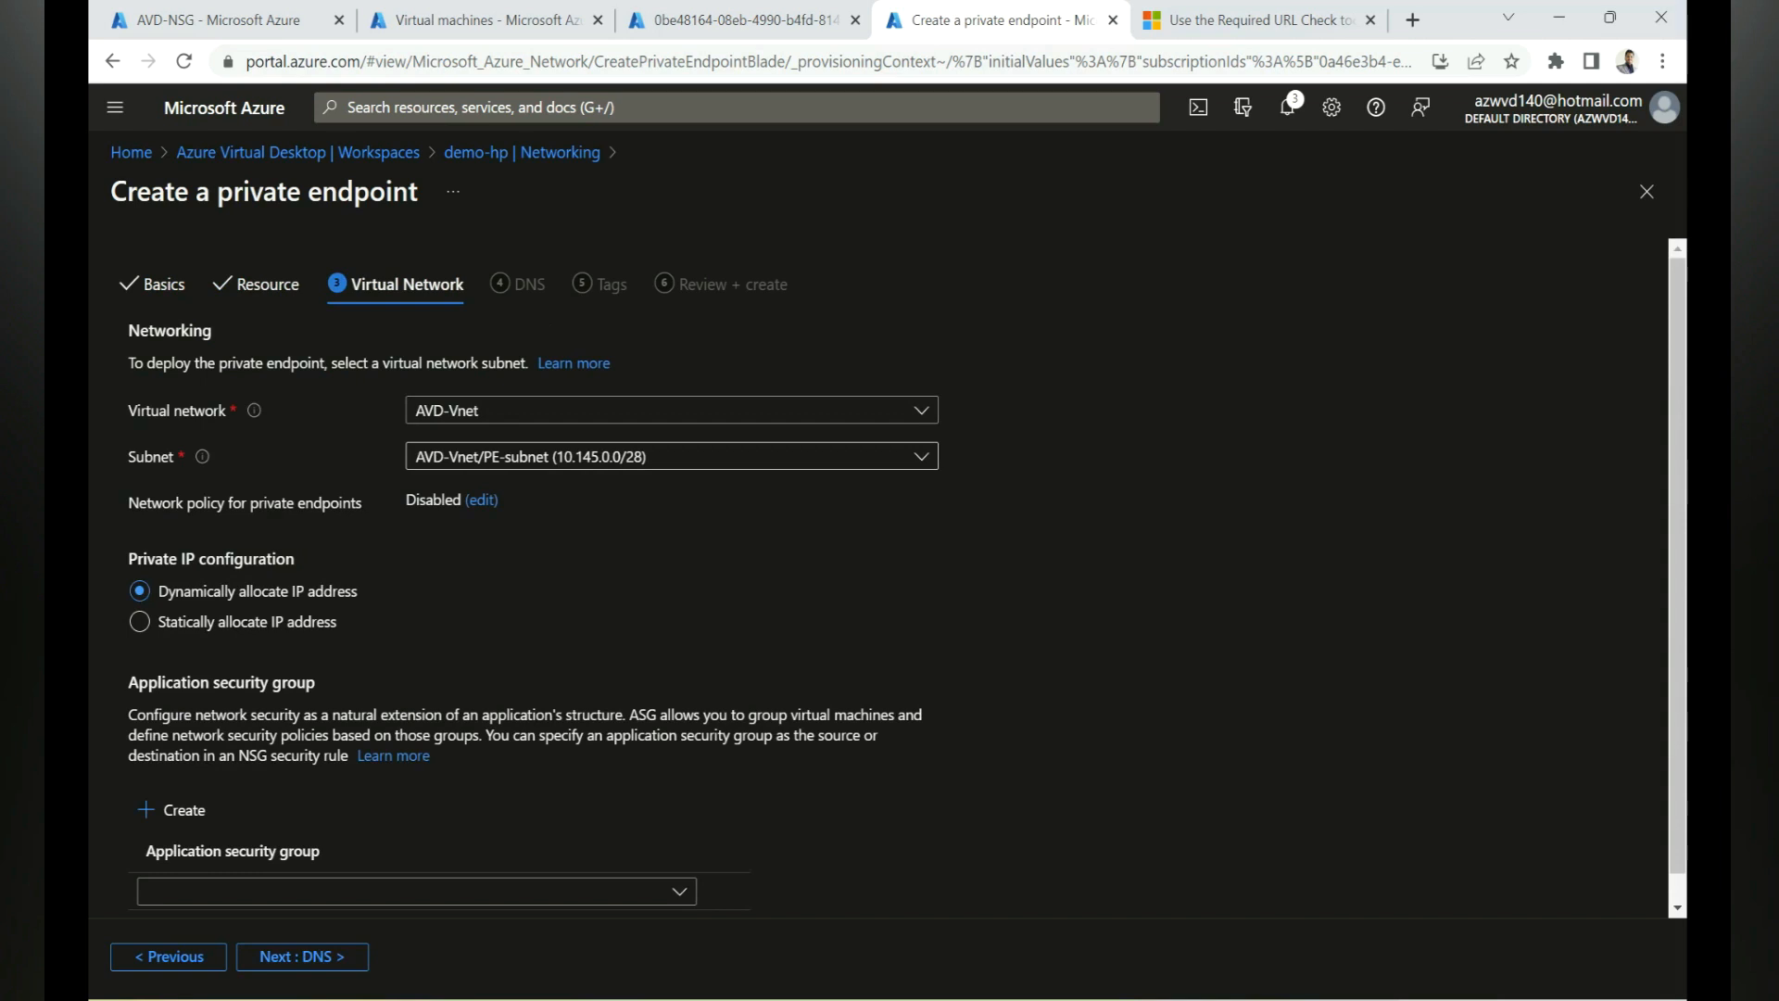
{"action": "left_click", "coordinate": [672, 456]}
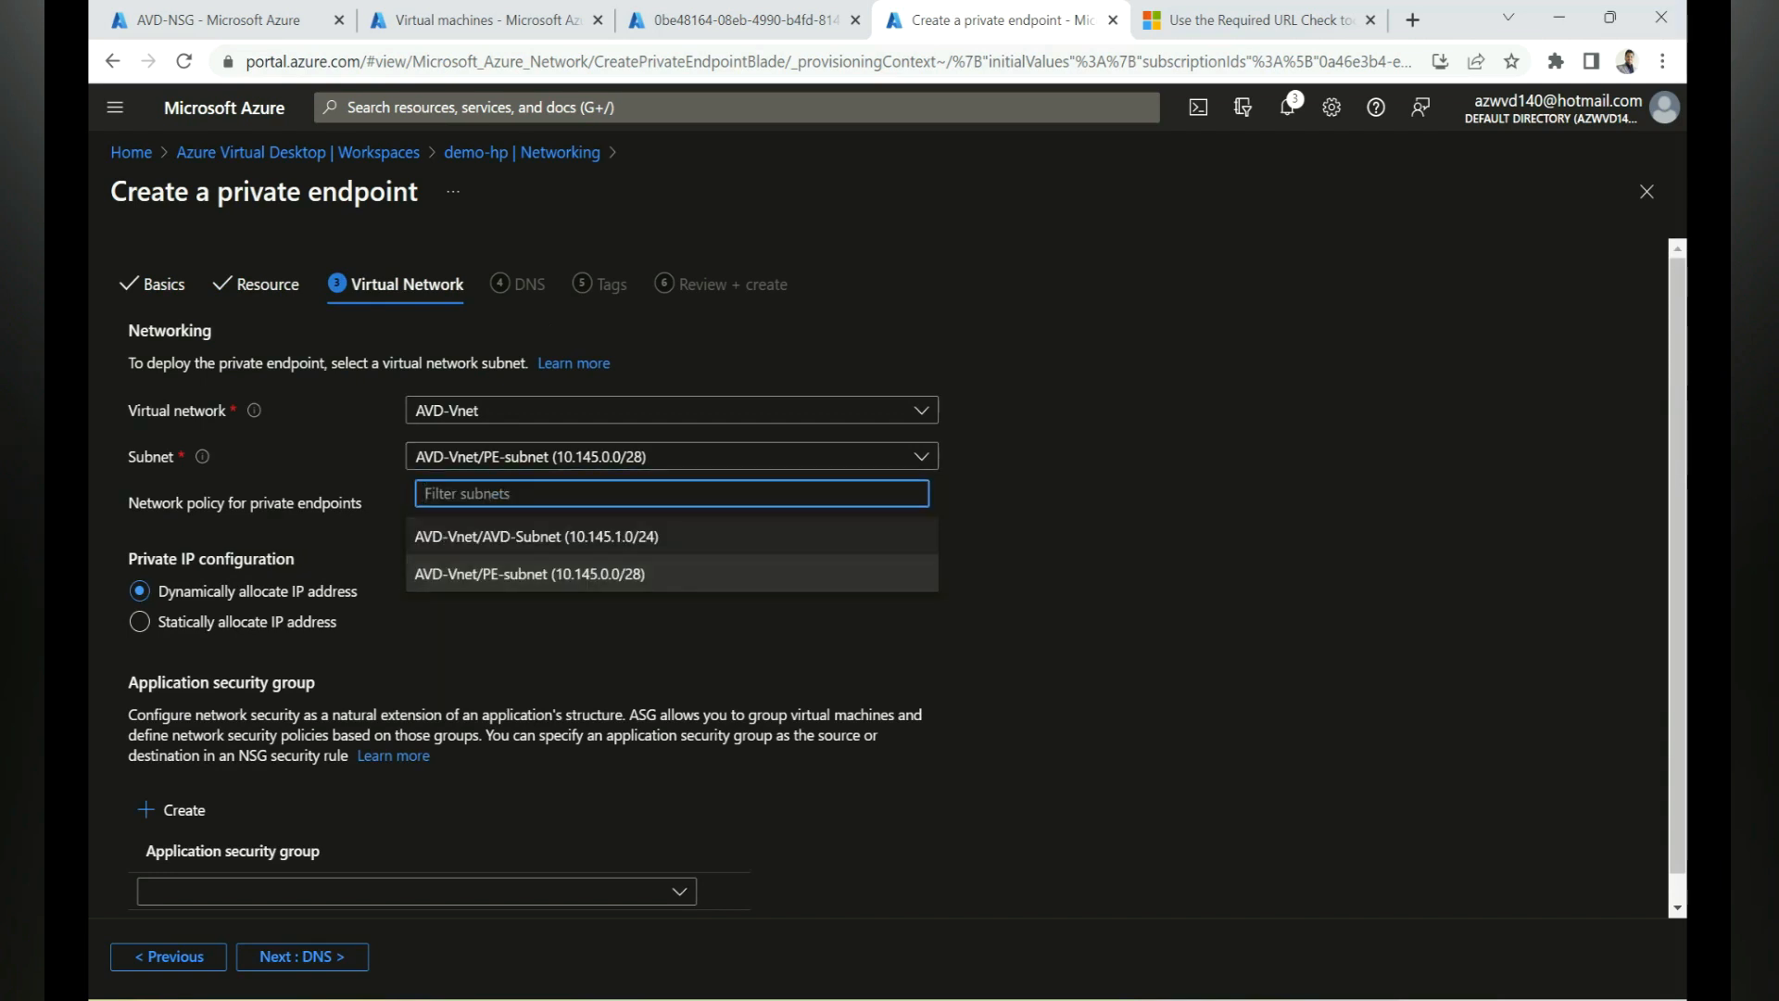
{"action": "left_click", "coordinate": [530, 574]}
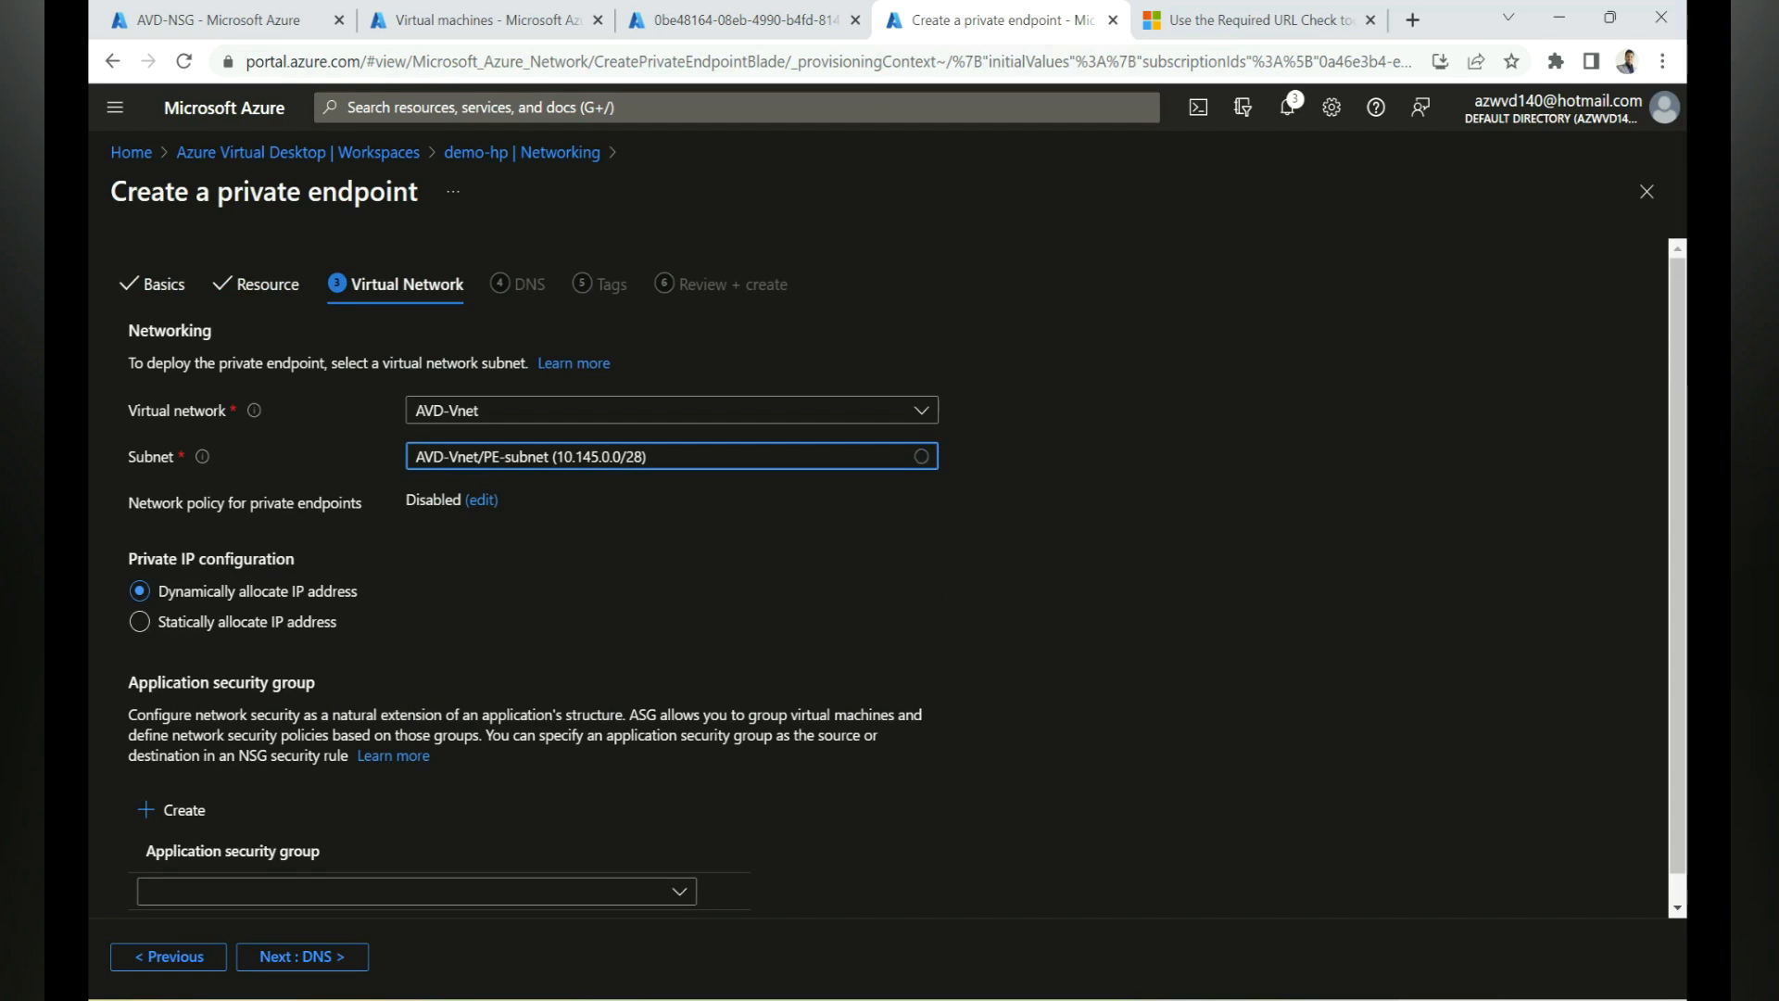
{"action": "scroll", "coordinate": [672, 578], "scroll_direction": "down", "scroll_amount": 2}
{"action": "left_click", "coordinate": [302, 956]}
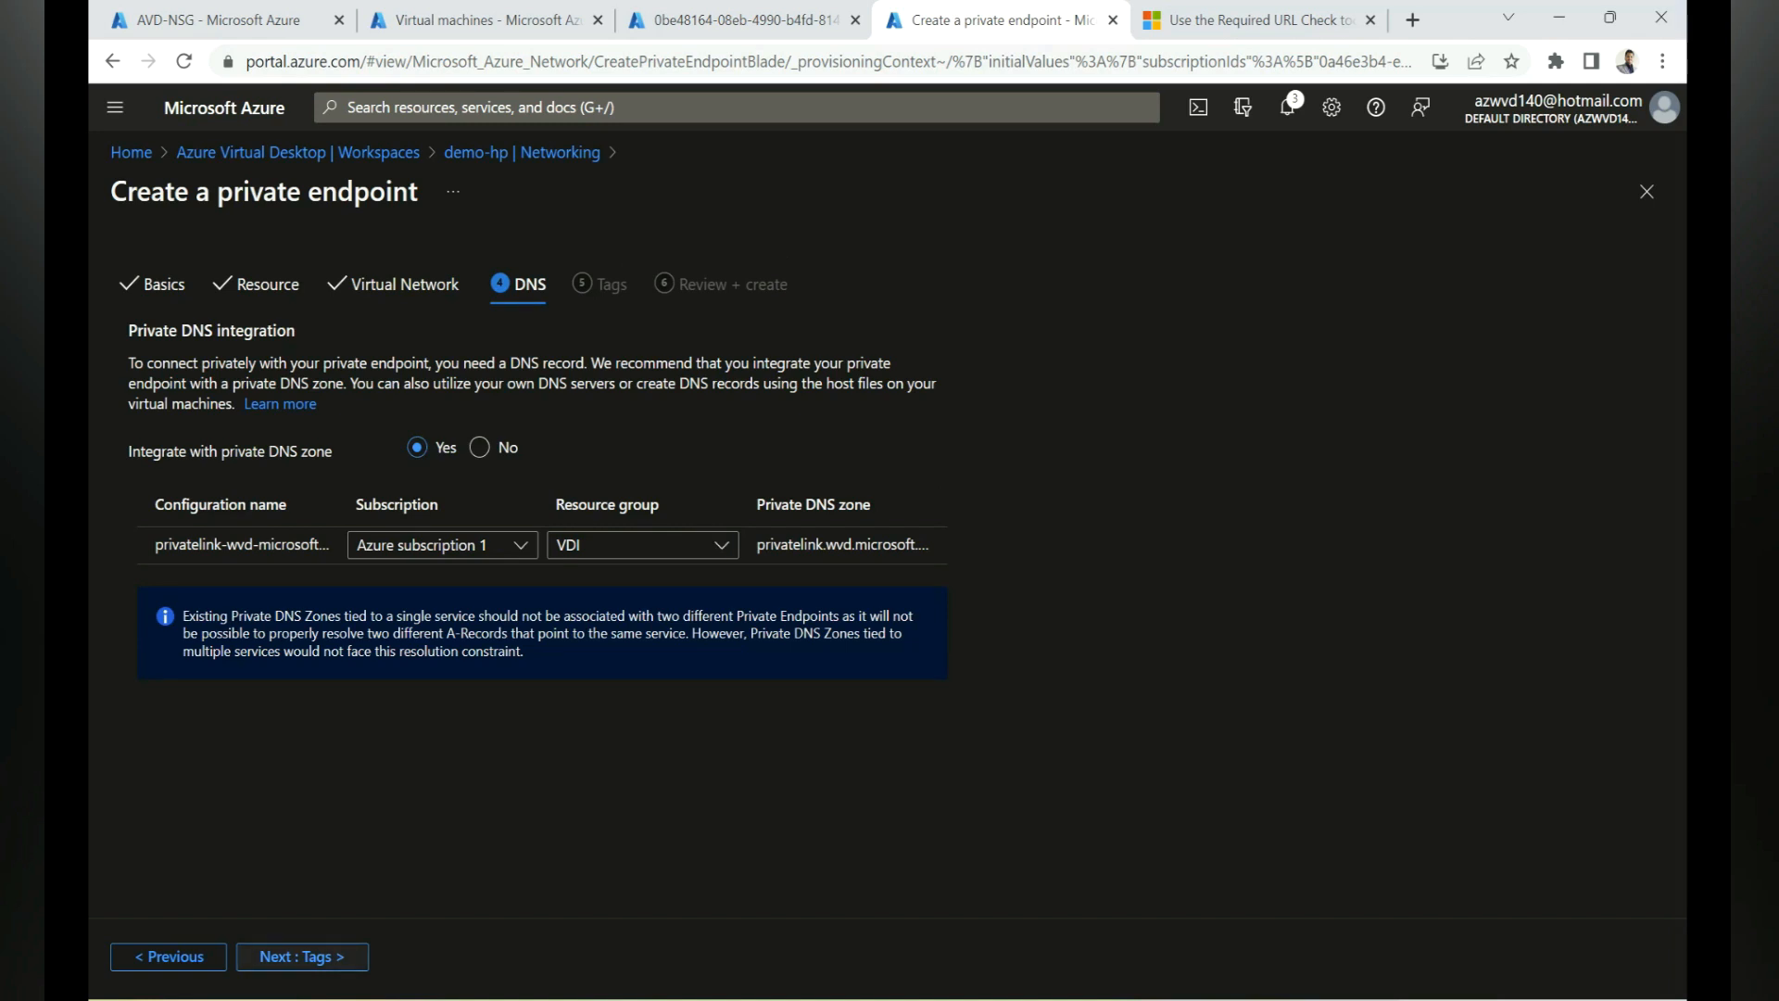
Keep the private DNS zone integration, leave the tags empty and create the ws-feed private endpoint
{"action": "left_click", "coordinate": [310, 960]}
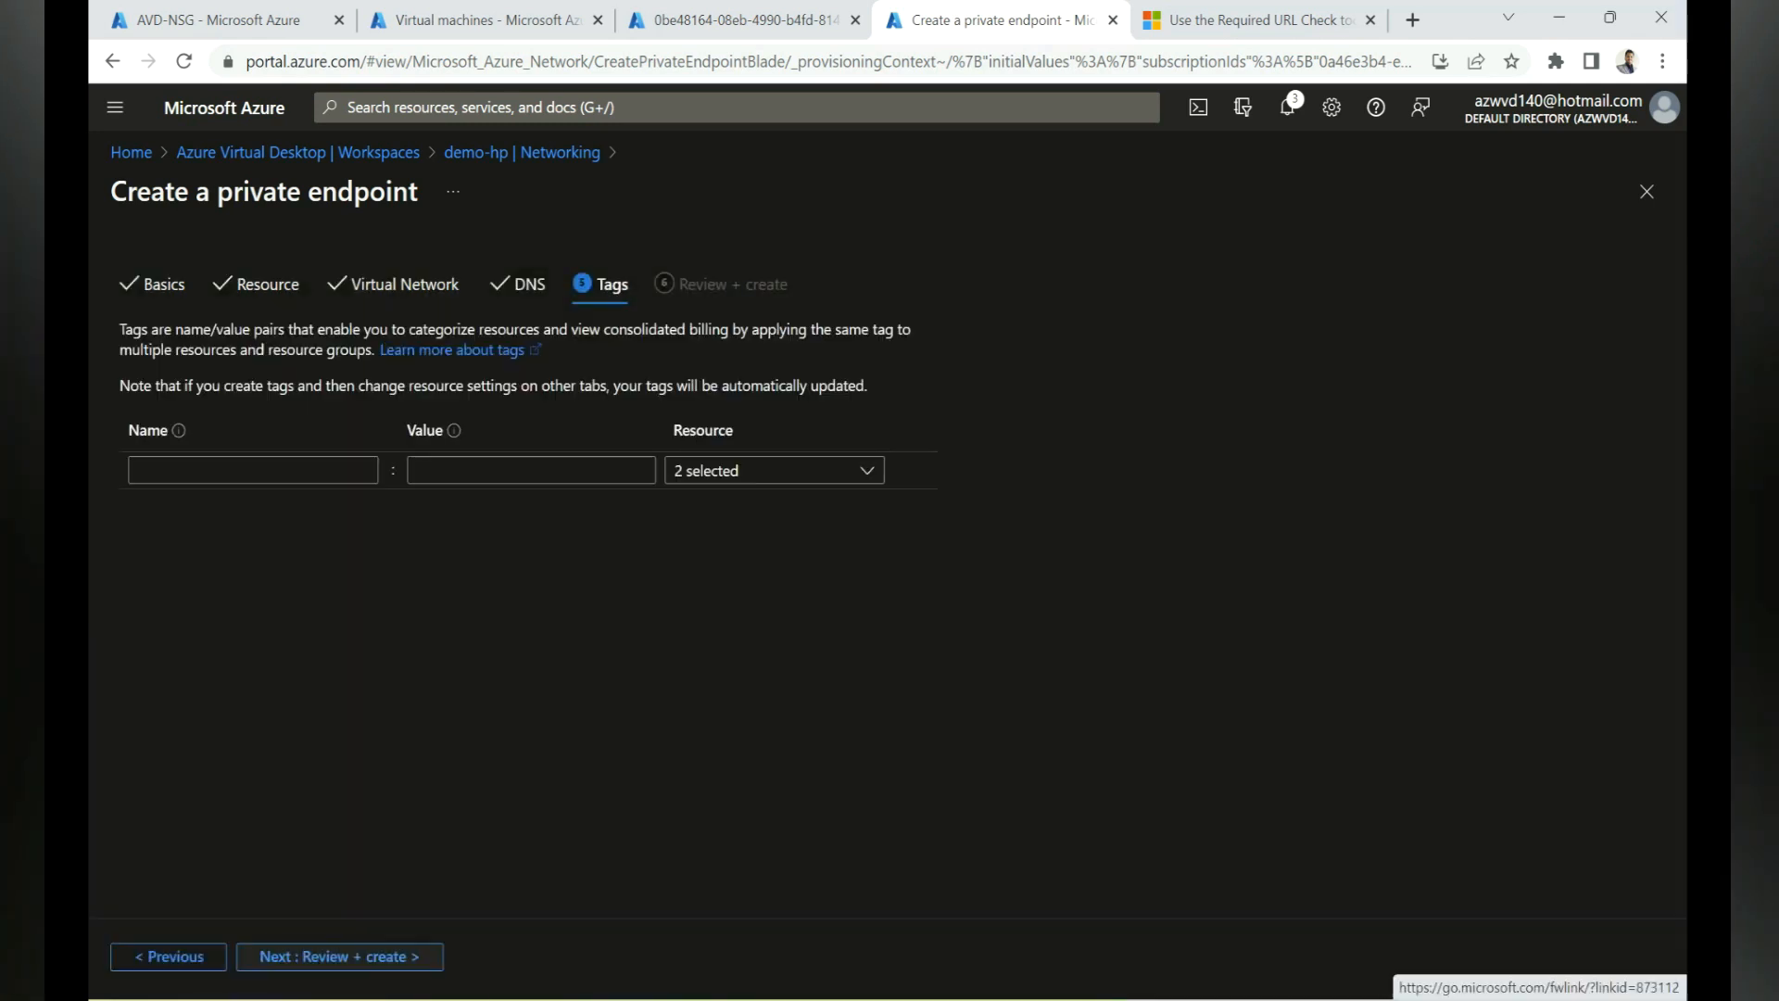
{"action": "left_click", "coordinate": [310, 958]}
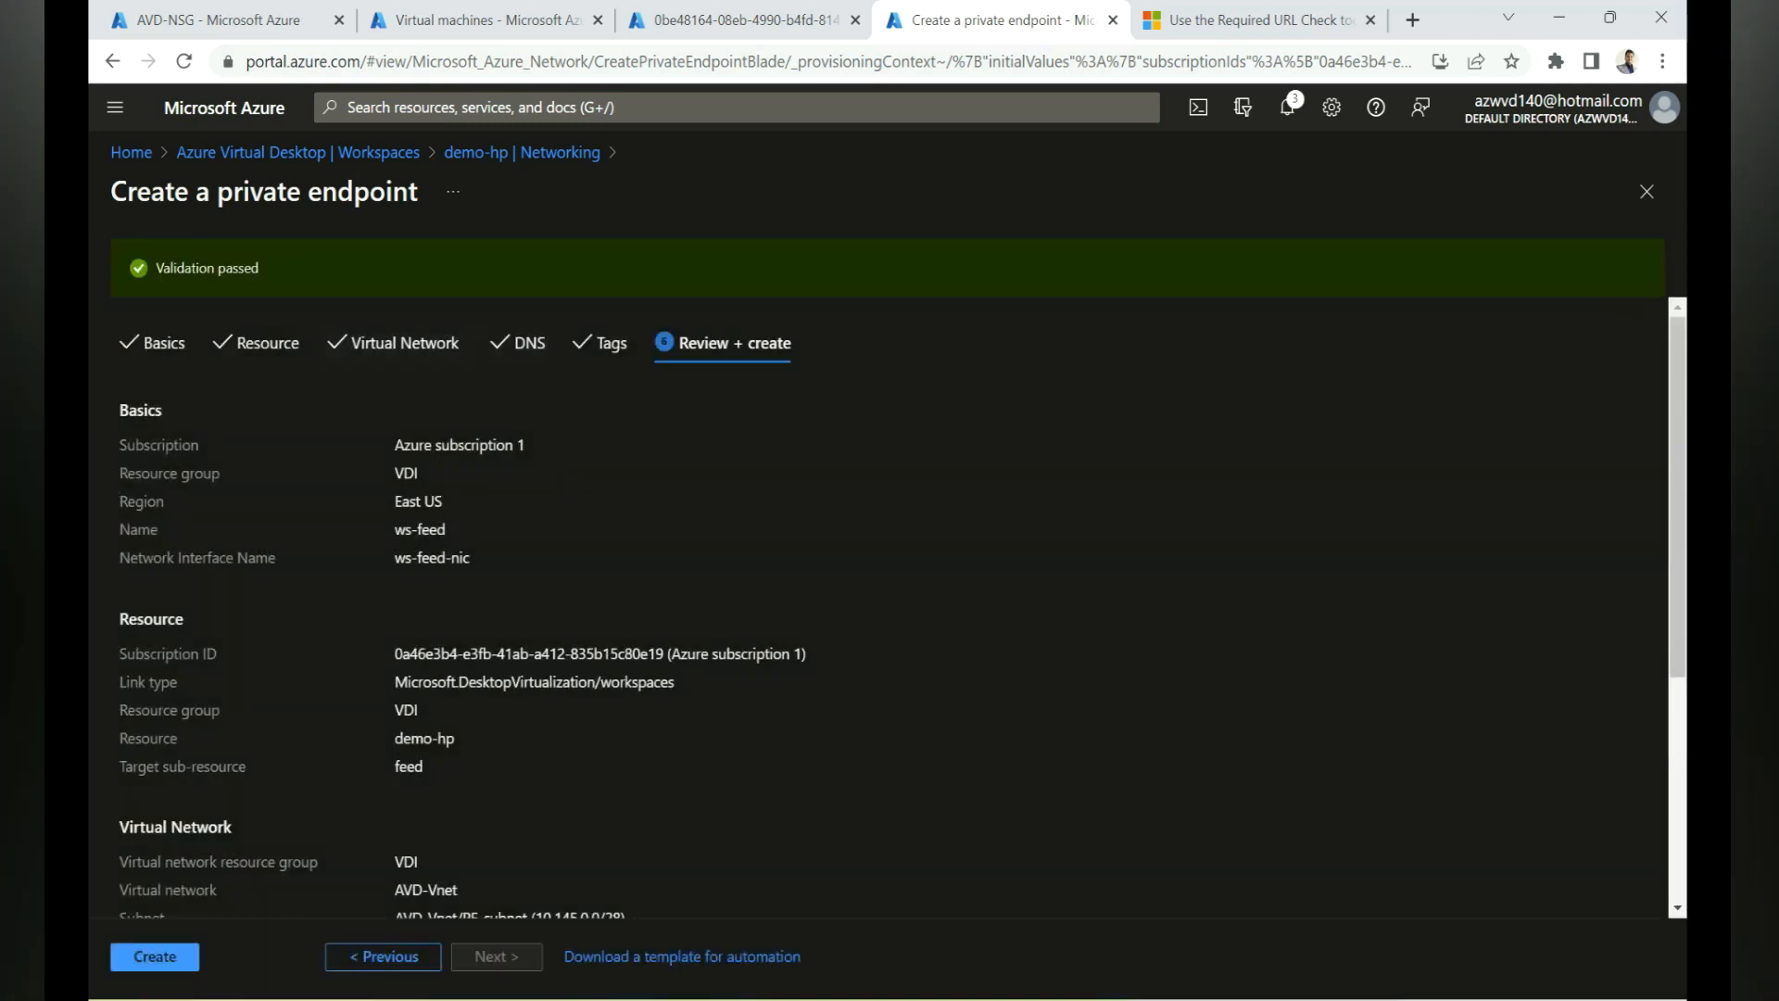
{"action": "left_click", "coordinate": [154, 957]}
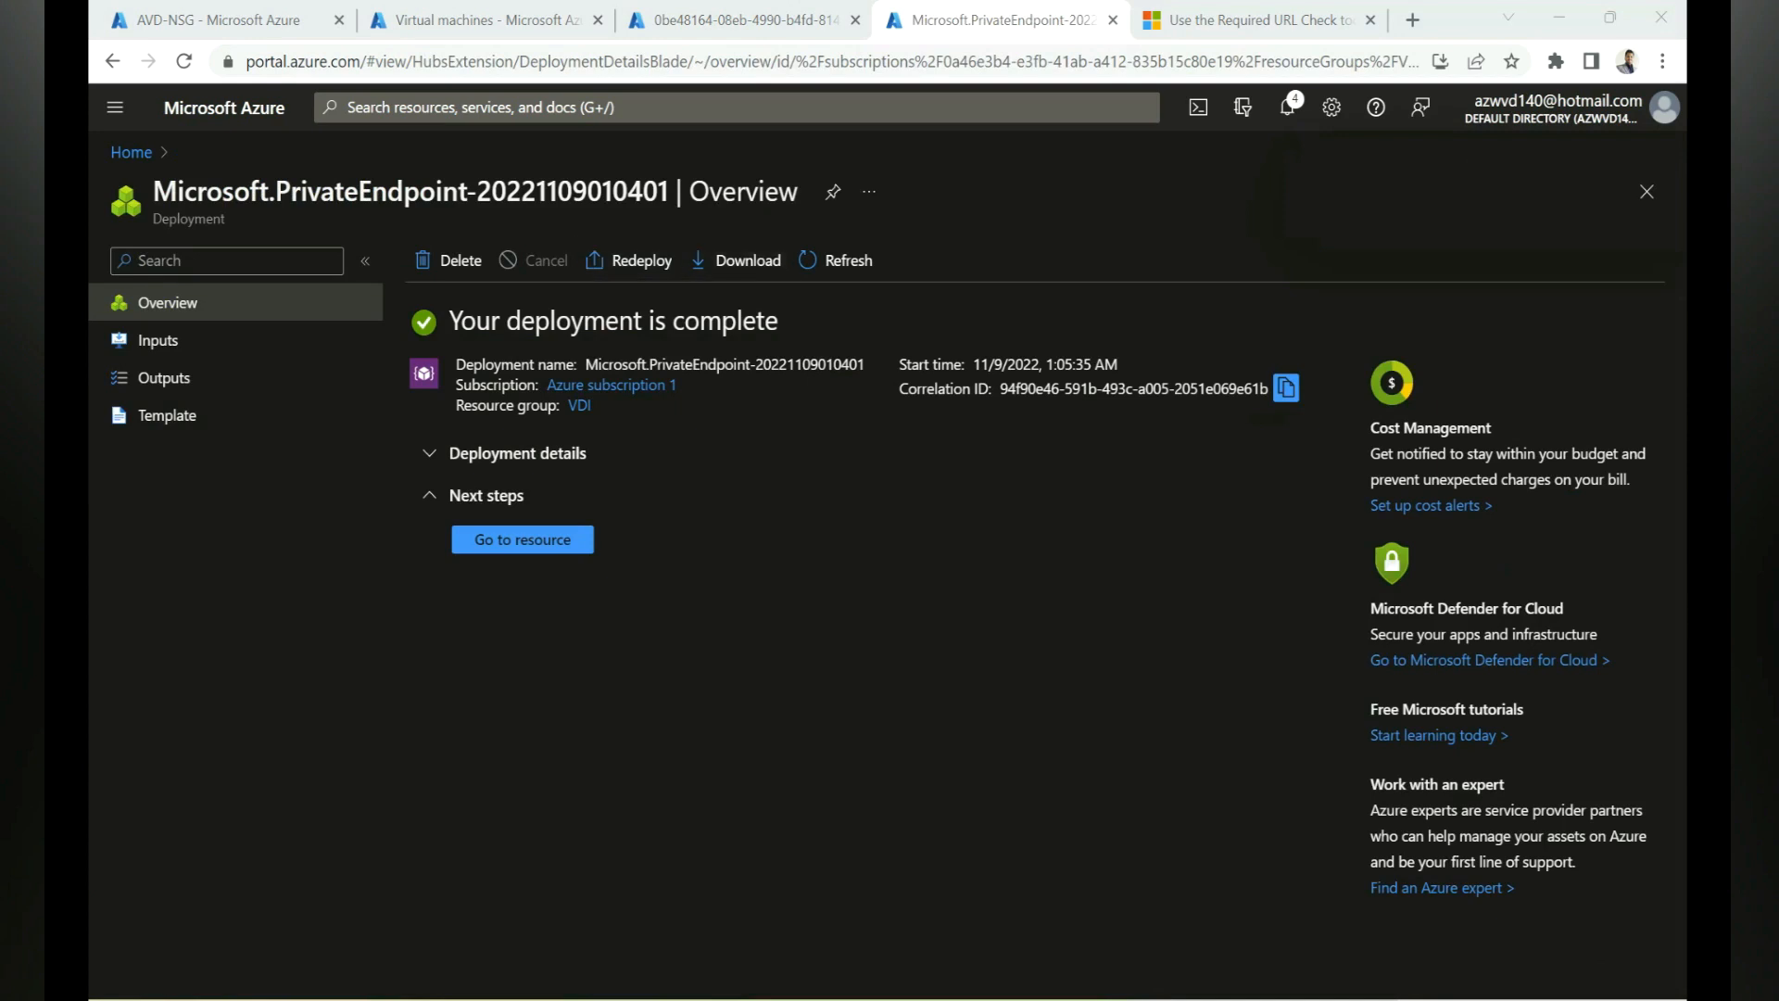
Start another private endpoint for the demo-hp workspace, name it ws-global and choose its region
{"action": "left_click", "coordinate": [556, 107]}
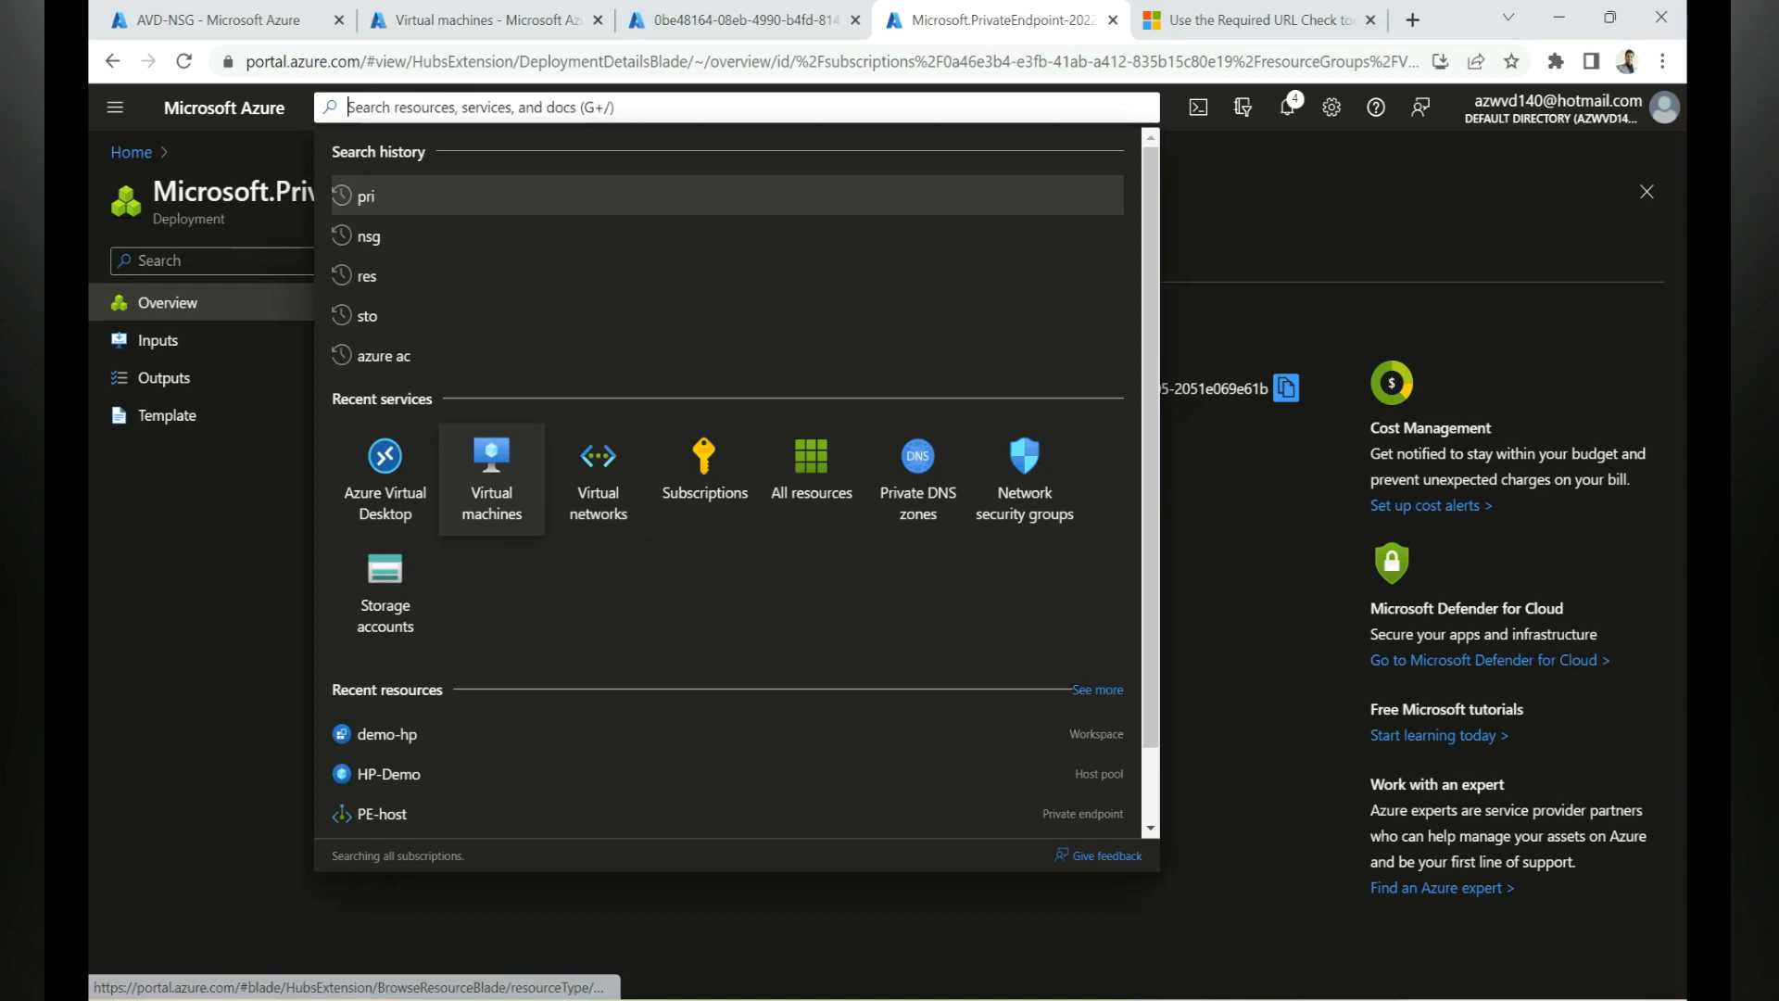
{"action": "left_click", "coordinate": [384, 477]}
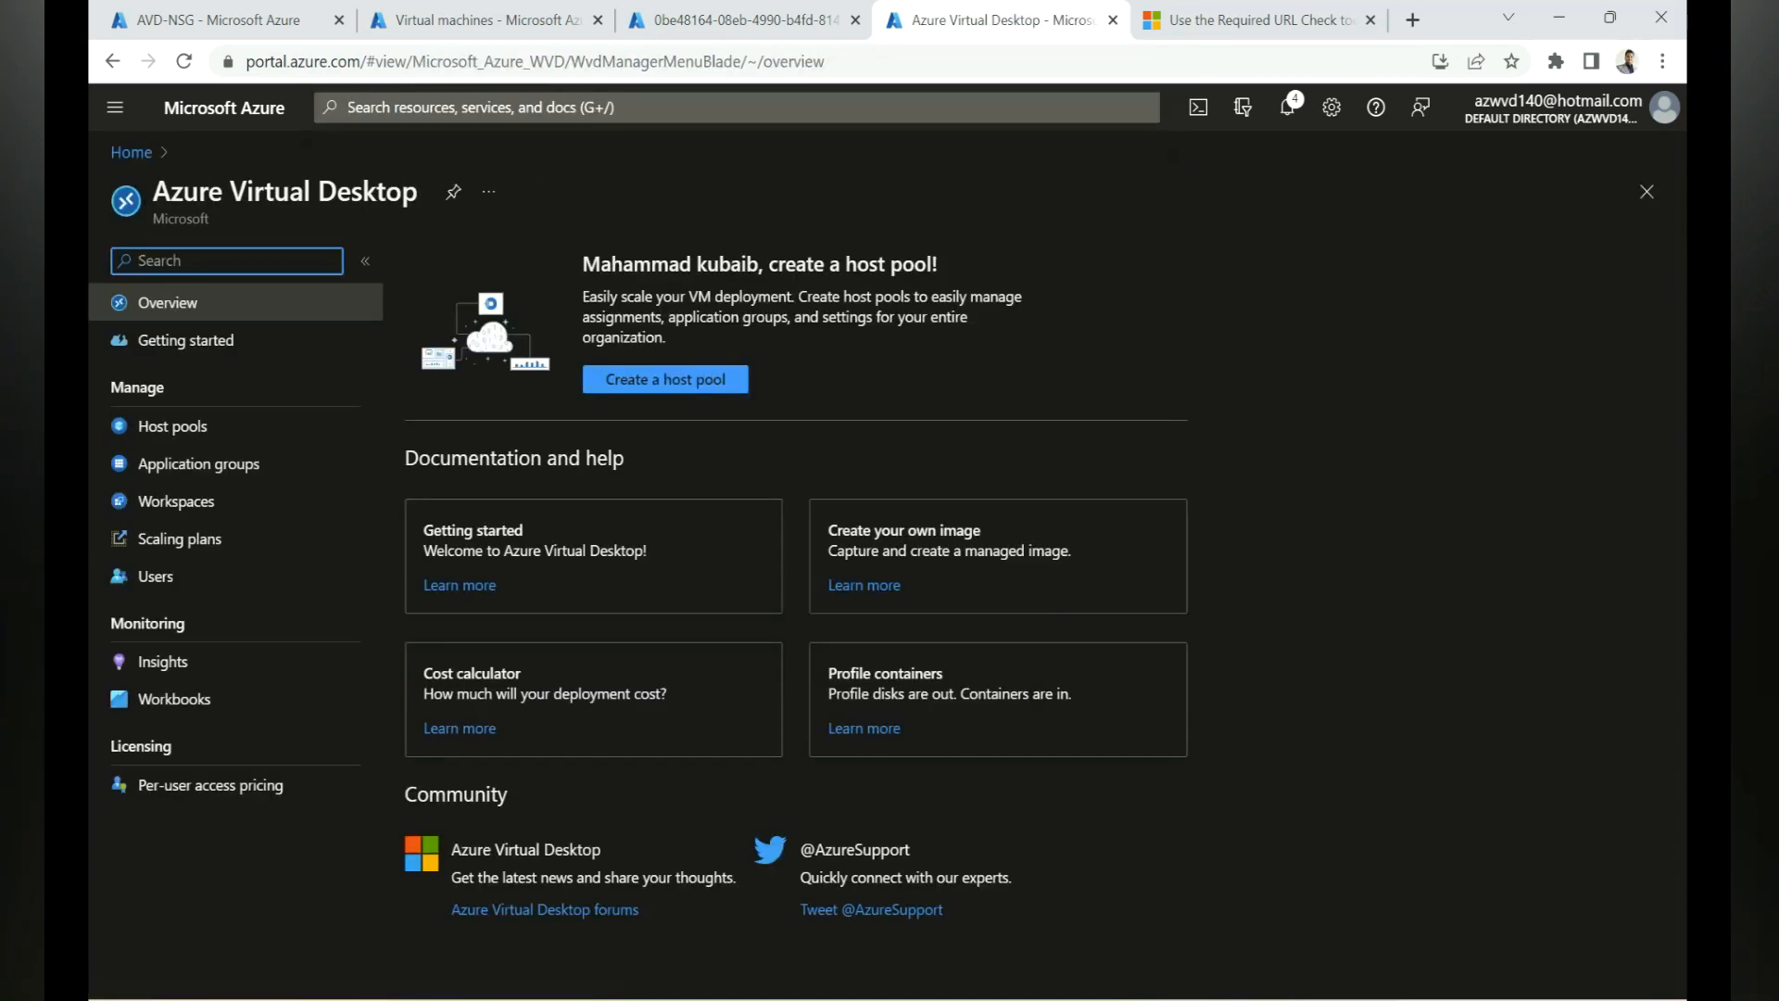
{"action": "left_click", "coordinate": [176, 501]}
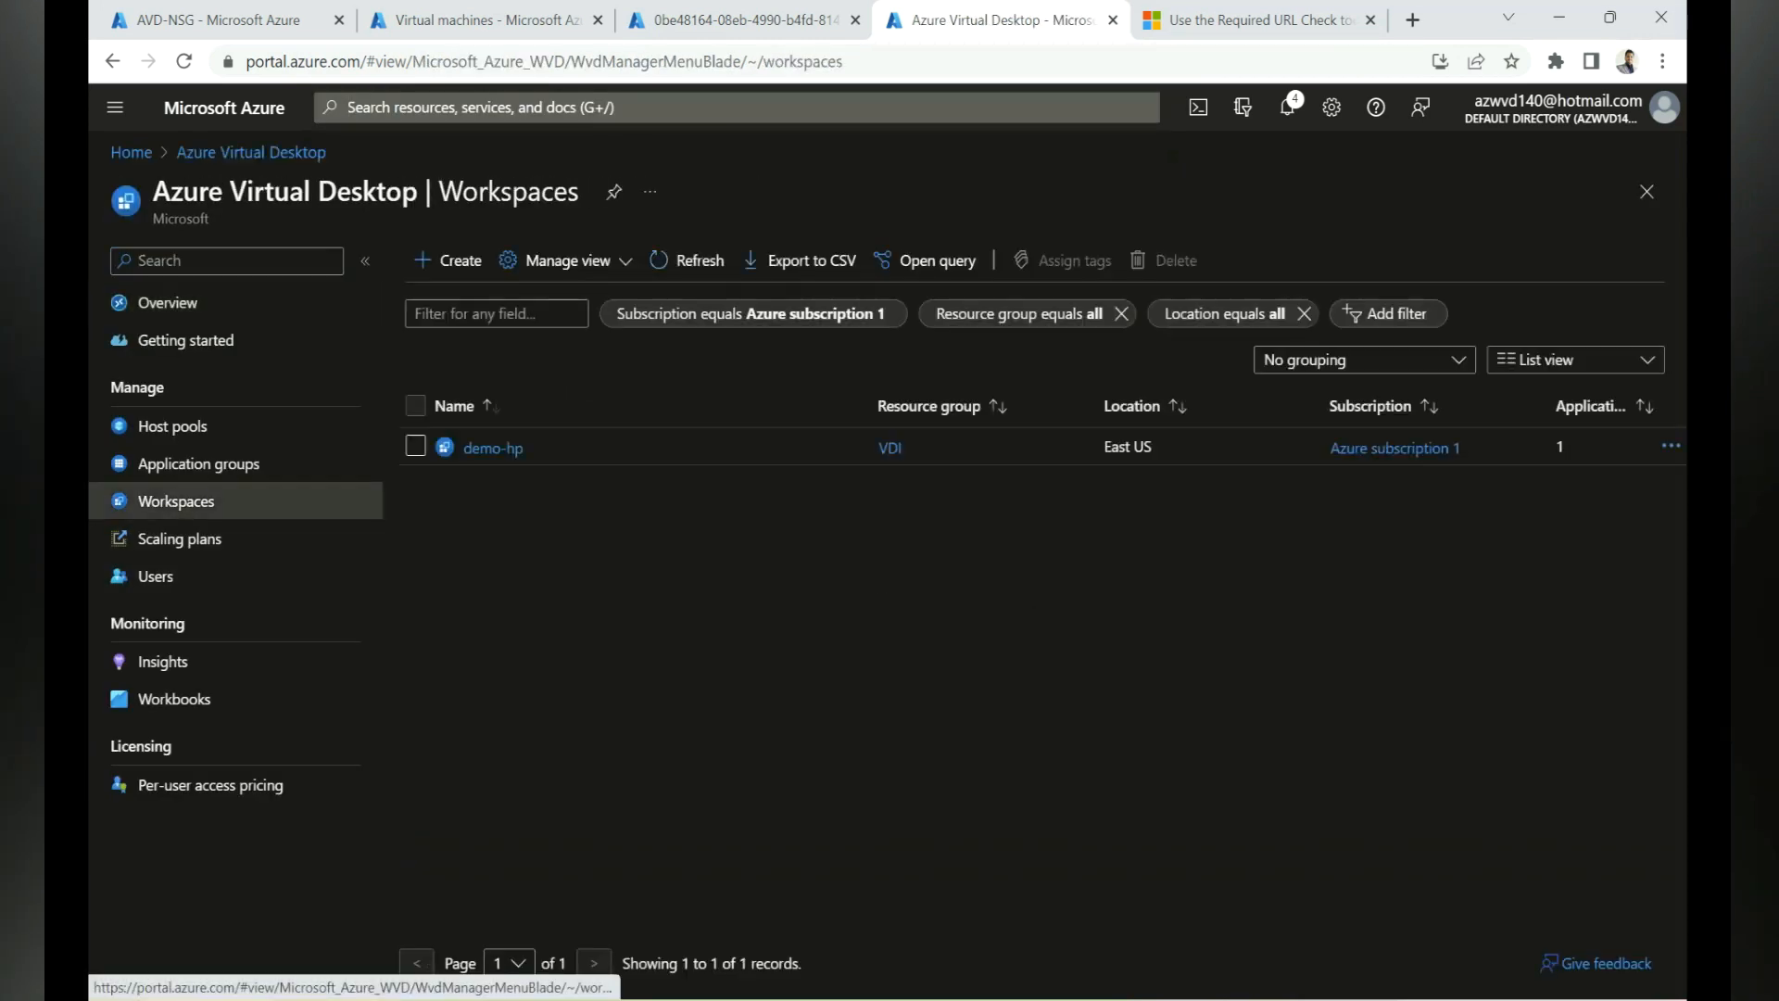
{"action": "left_click", "coordinate": [493, 447]}
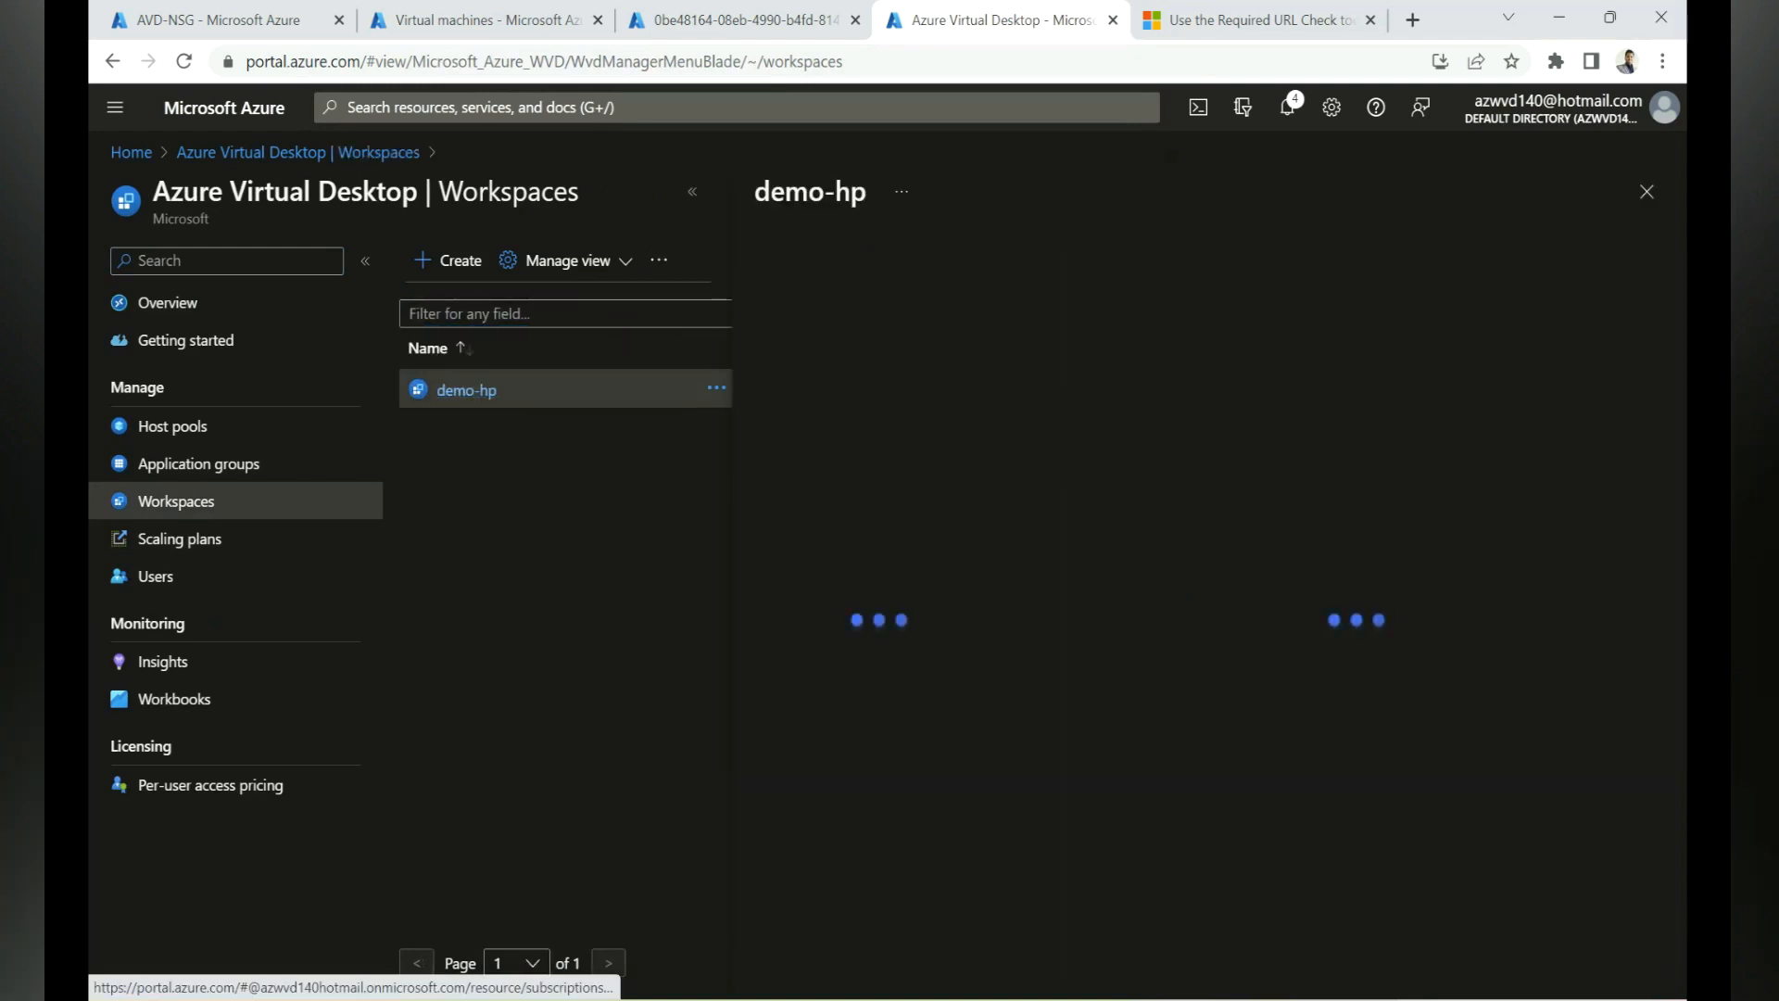
{"action": "left_click", "coordinate": [819, 575]}
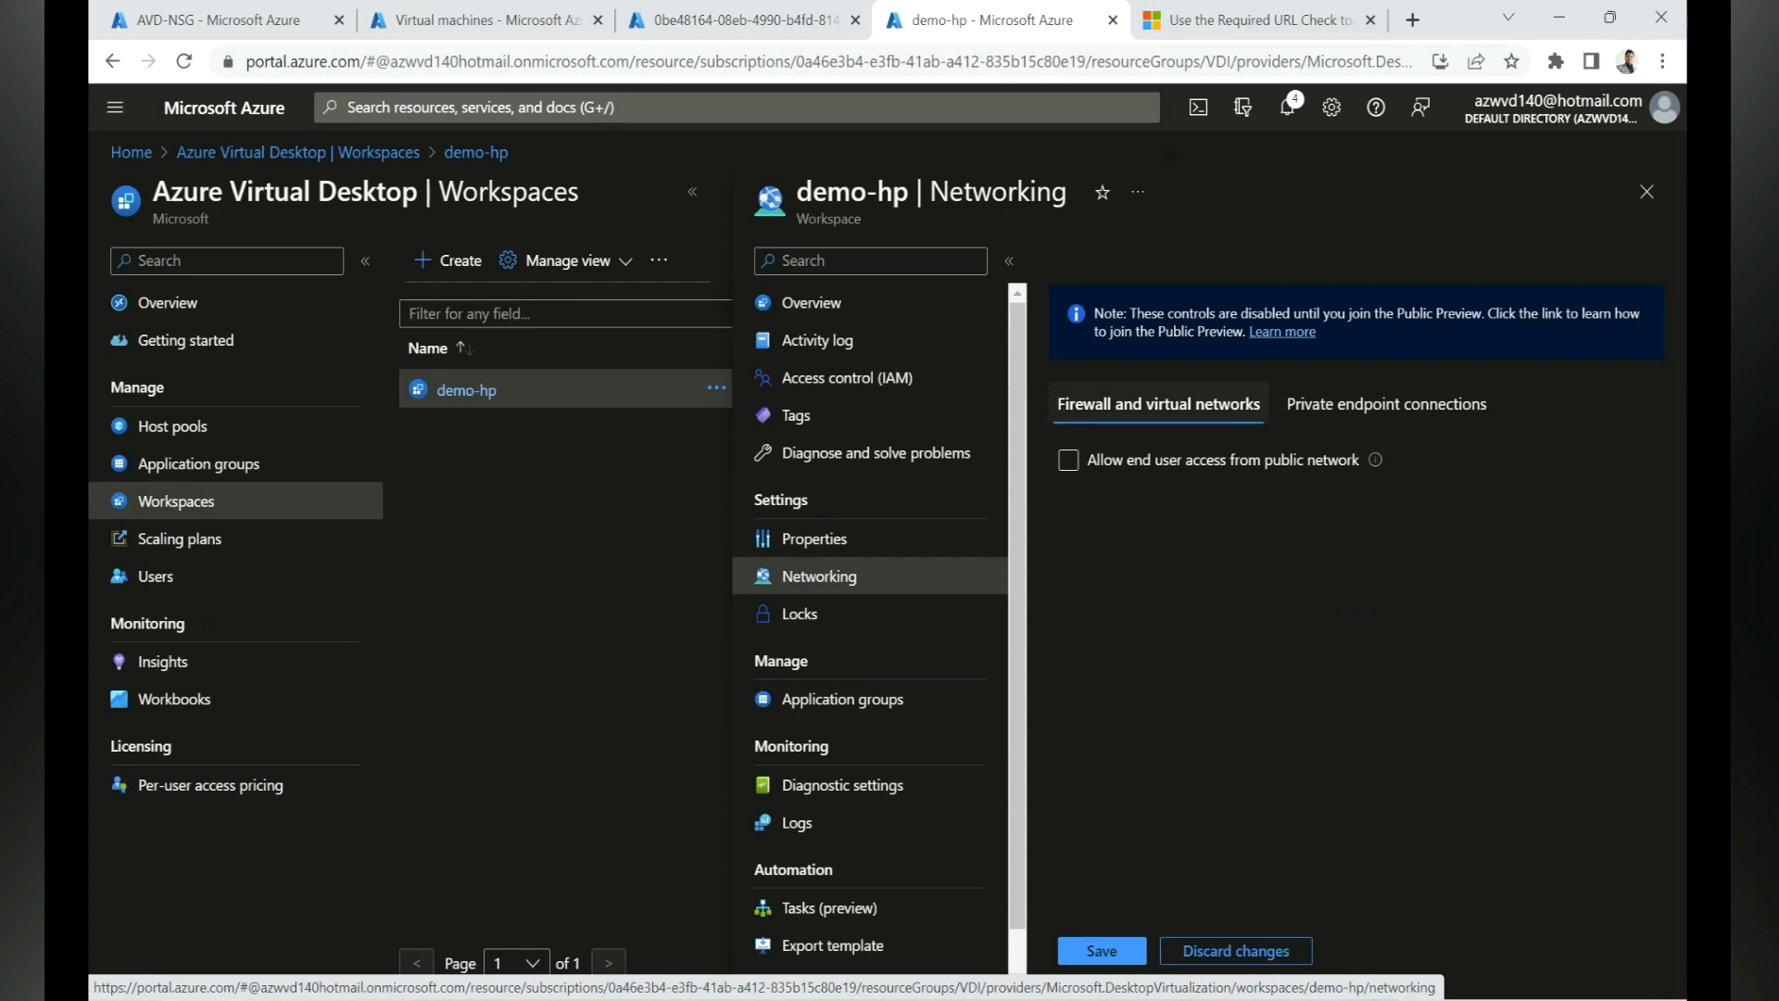
{"action": "left_click", "coordinate": [1386, 404]}
{"action": "left_click", "coordinate": [1149, 458]}
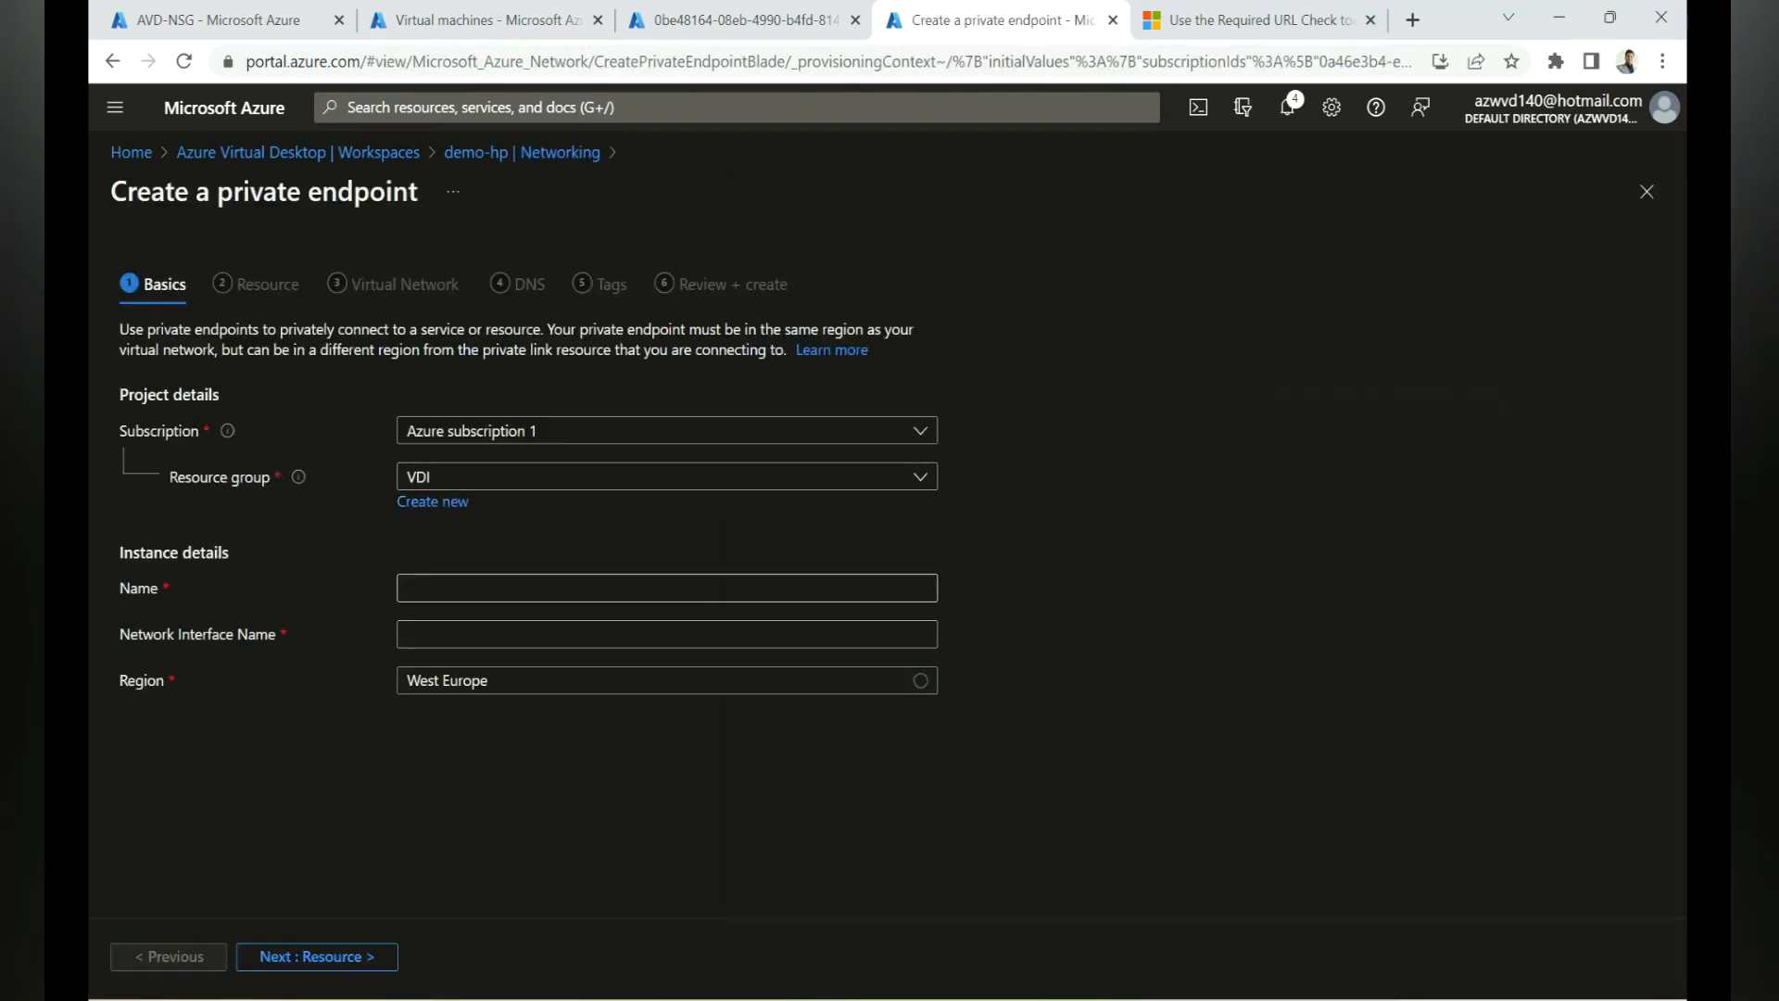
{"action": "type", "text": "ws-gl"}
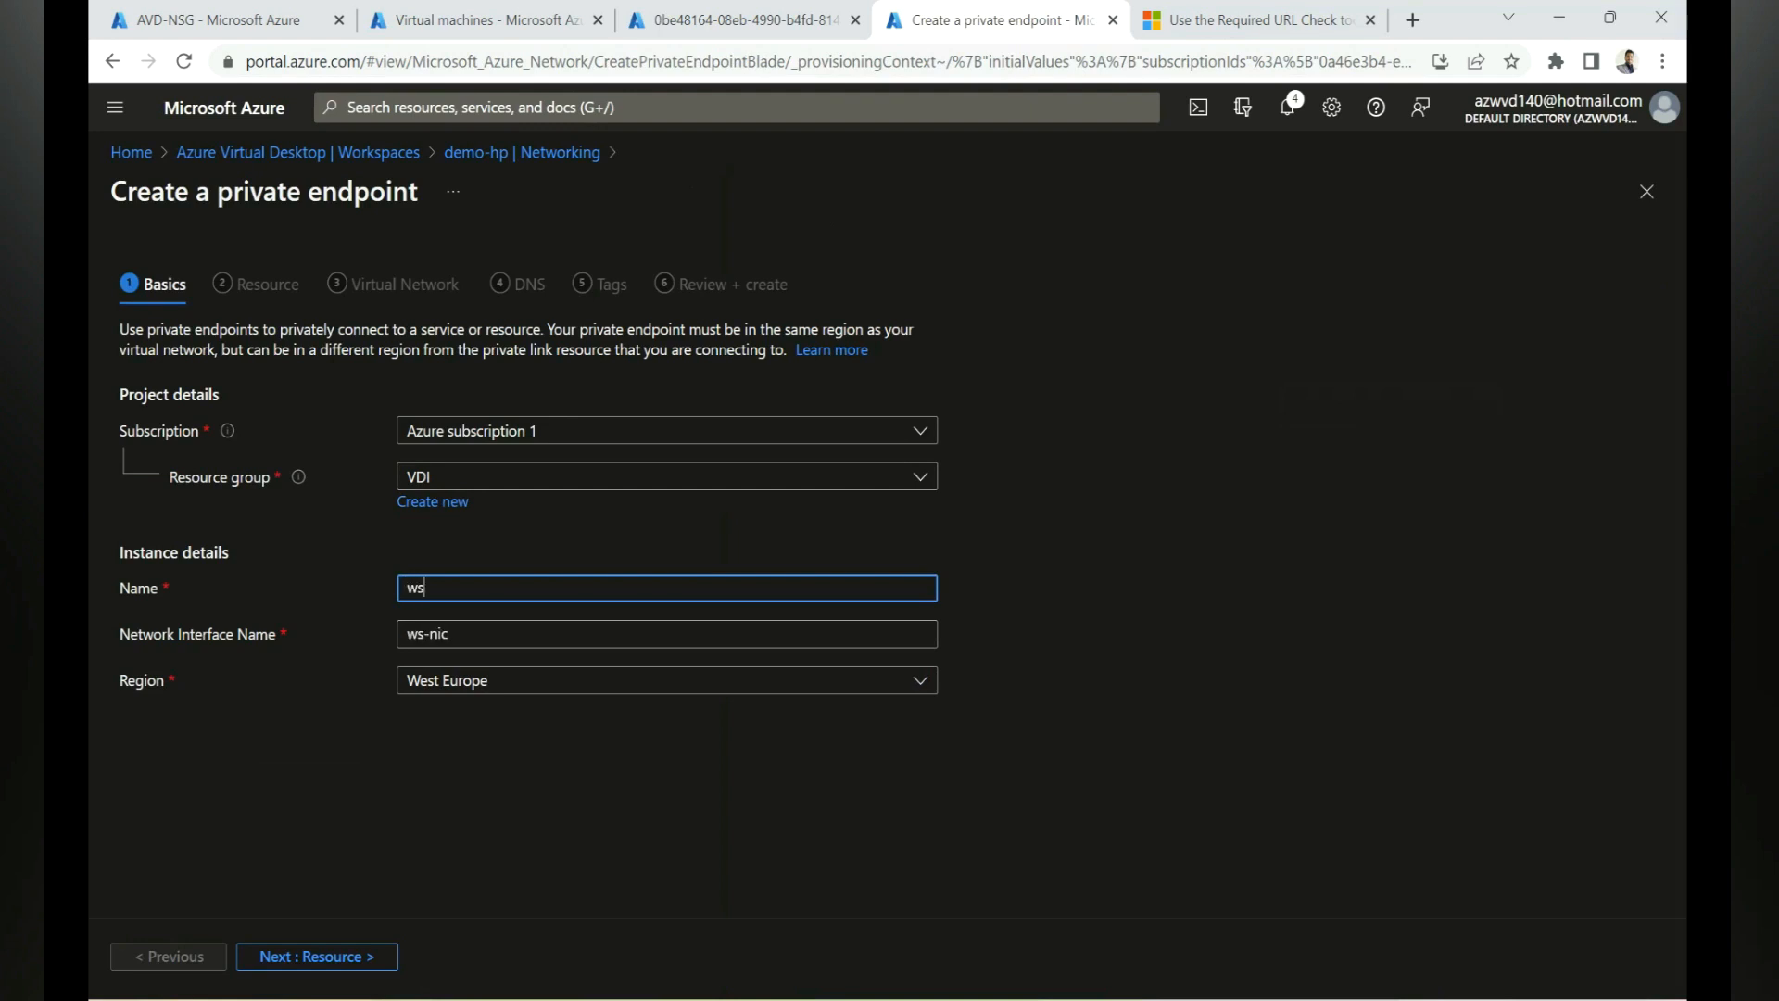
{"action": "type", "text": "obal"}
{"action": "left_click", "coordinate": [667, 680]}
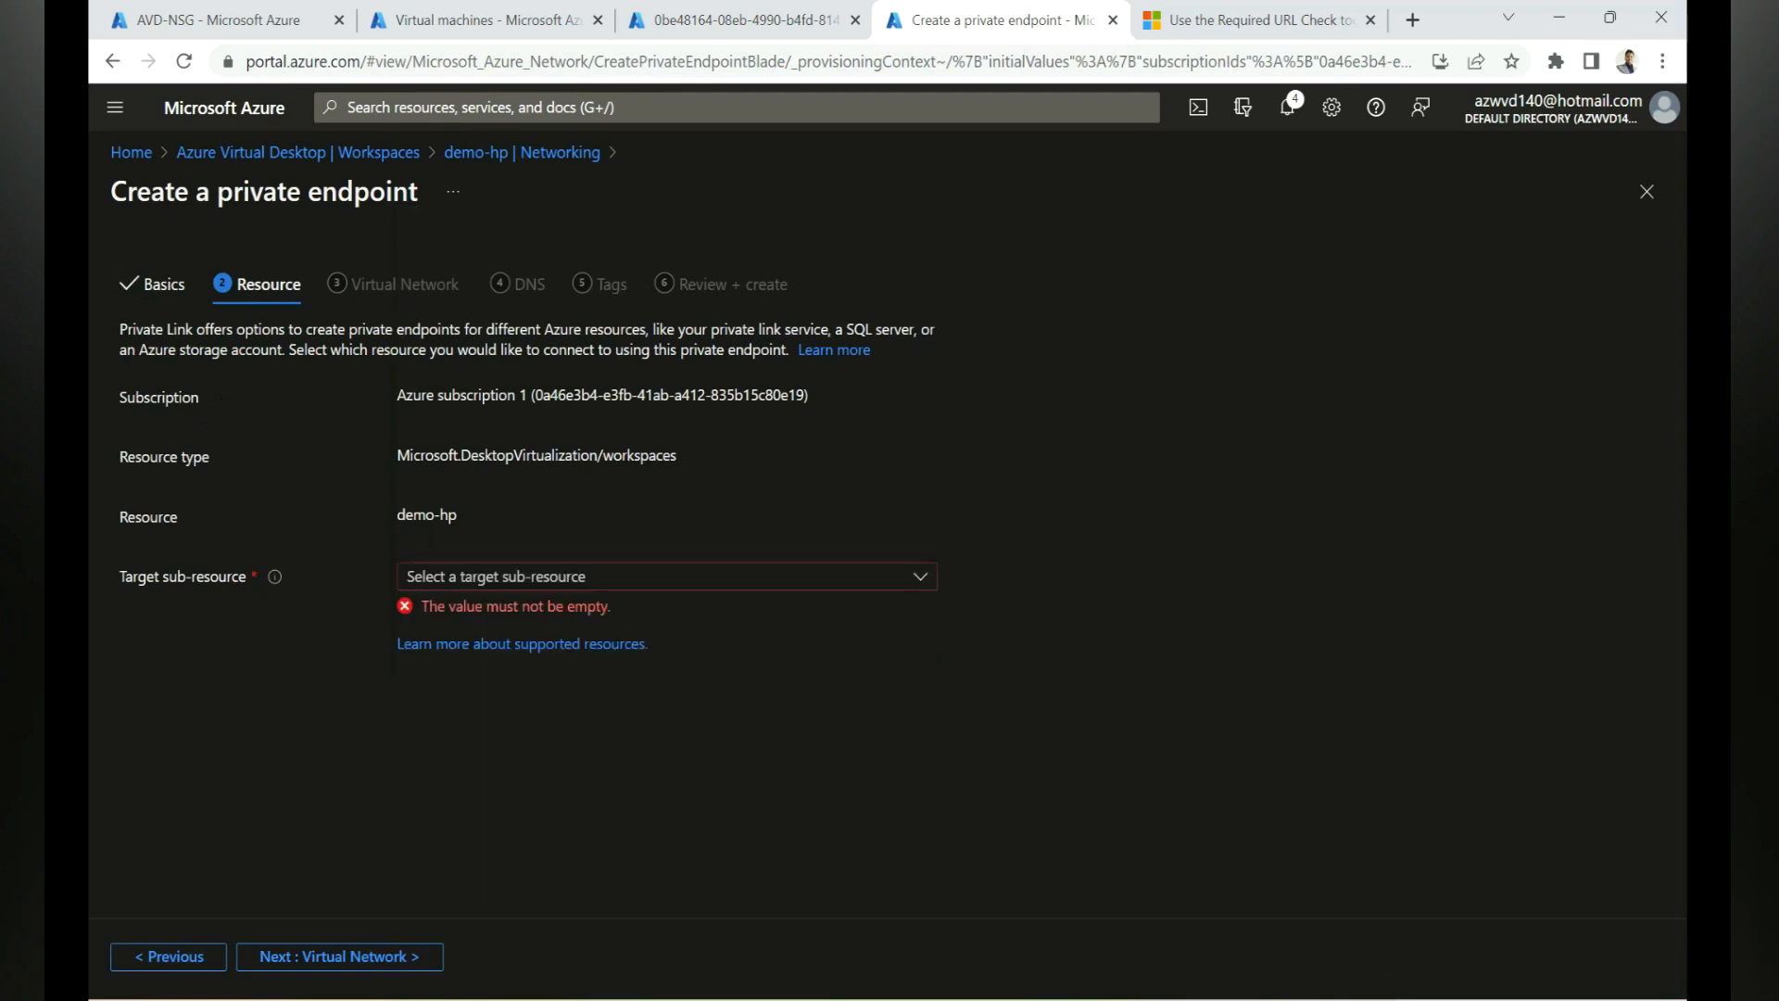
Set the ws-global endpoint's target sub-resource to global and continue to its virtual network settings
{"action": "left_click", "coordinate": [668, 576]}
{"action": "left_click", "coordinate": [425, 647]}
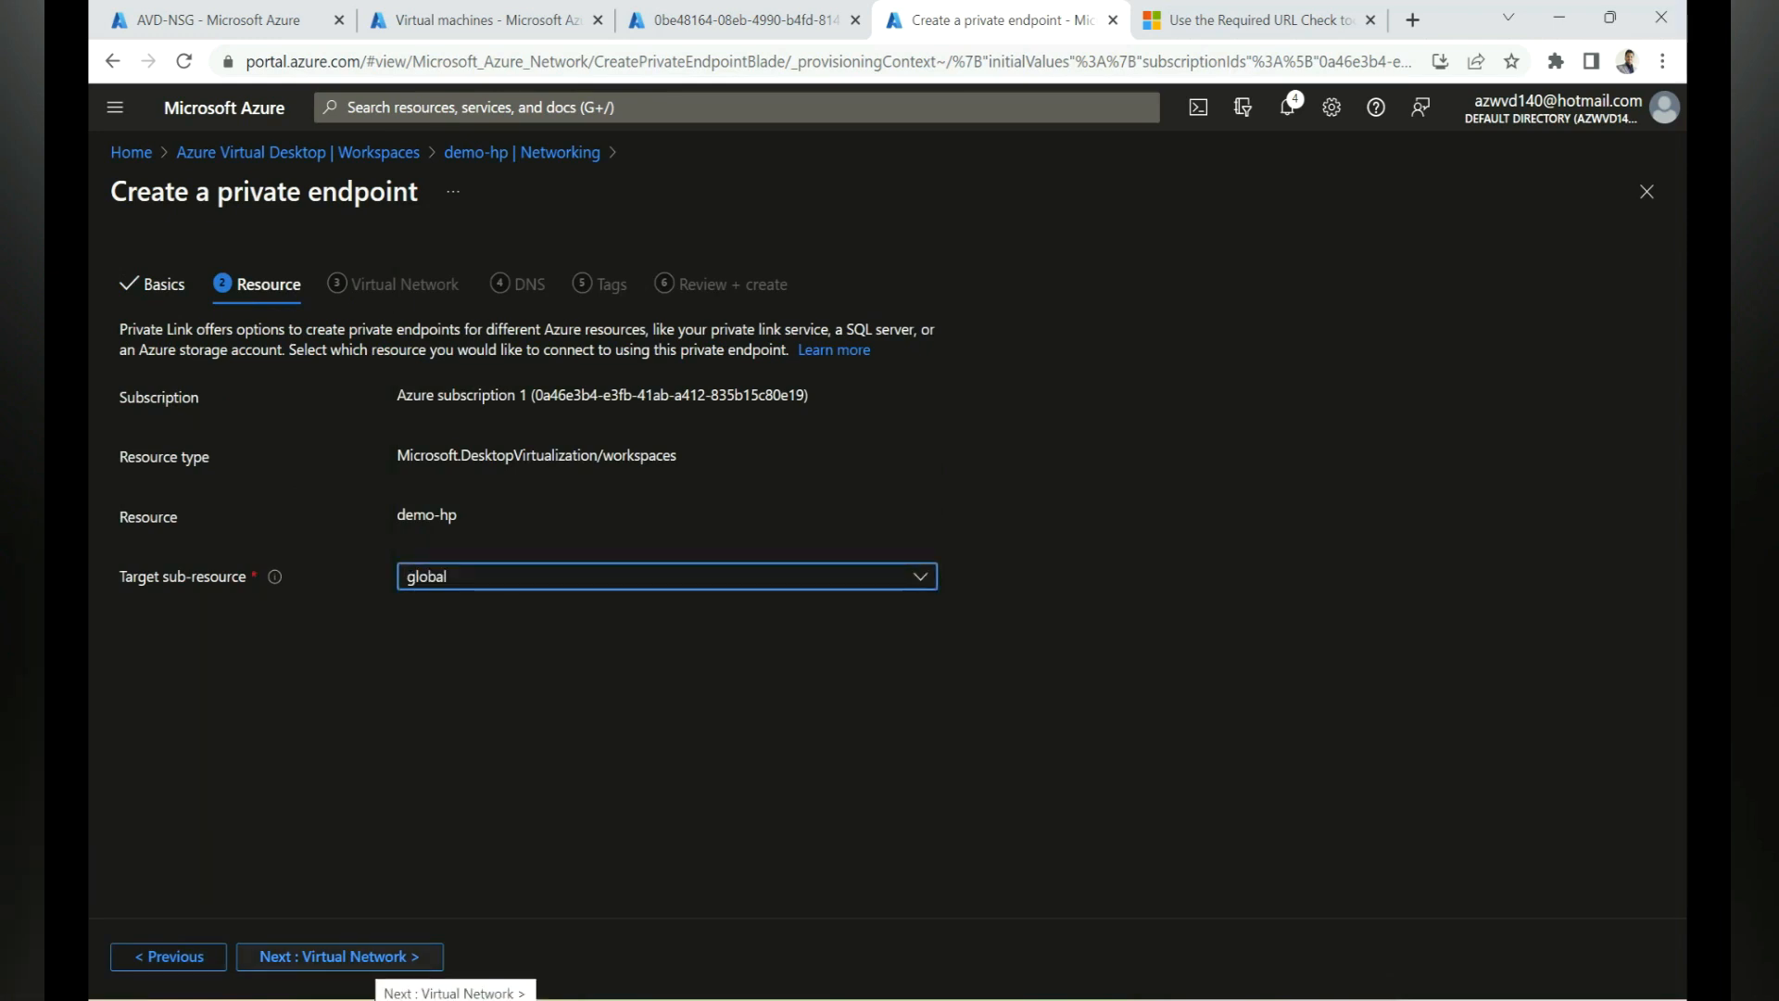
{"action": "left_click", "coordinate": [340, 956]}
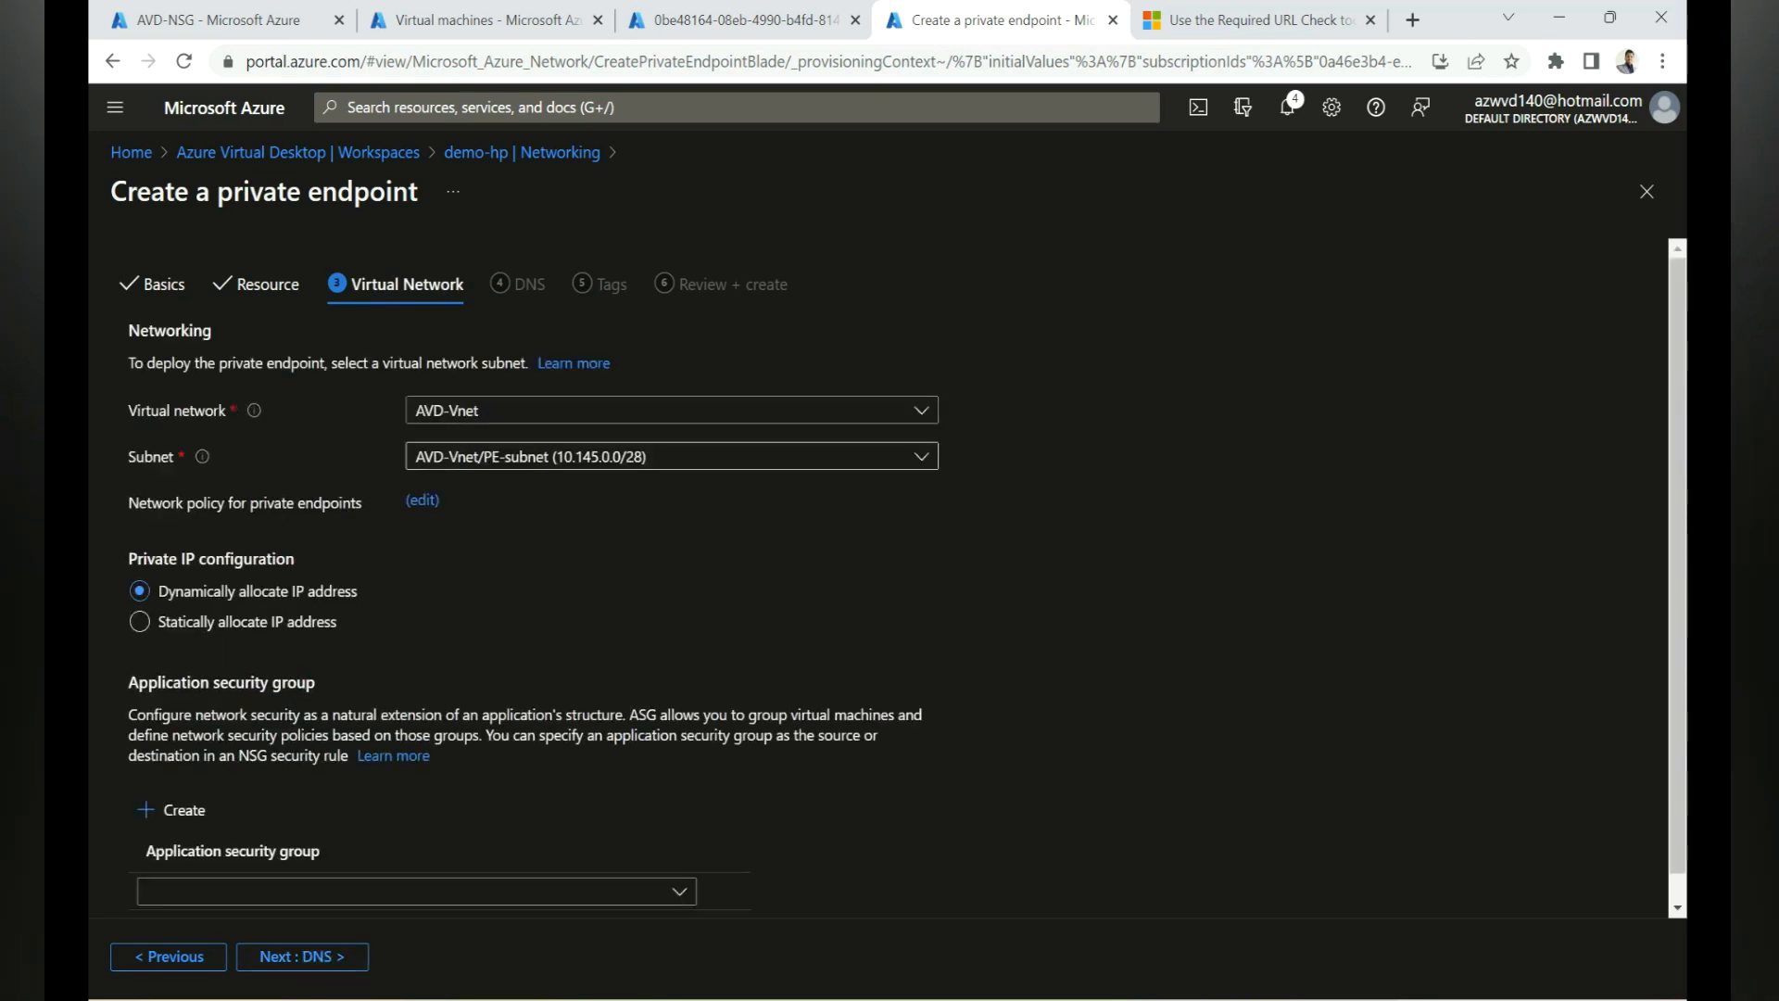
Place the ws-global endpoint in AVD-Vnet/PE-subnet (10.145.0.0/28) with a dynamically allocated IP address and continue to its DNS settings
{"action": "left_click", "coordinate": [671, 457]}
{"action": "left_click", "coordinate": [537, 572]}
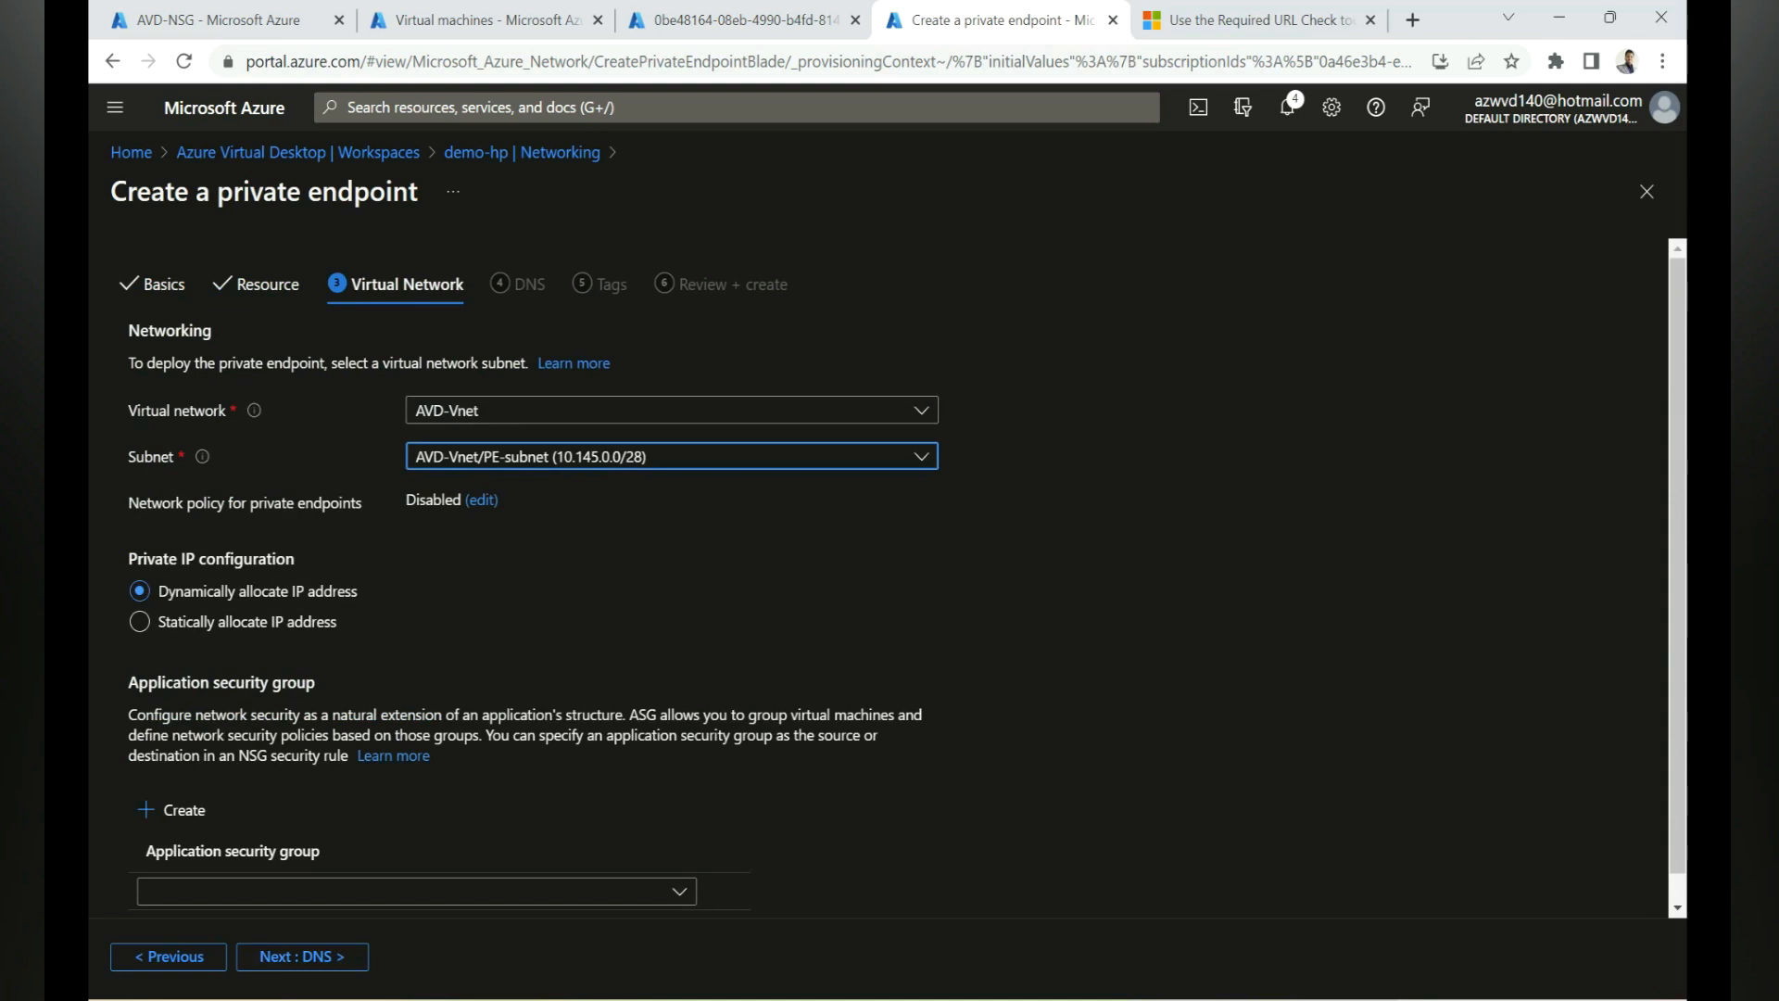
{"action": "left_click", "coordinate": [302, 957]}
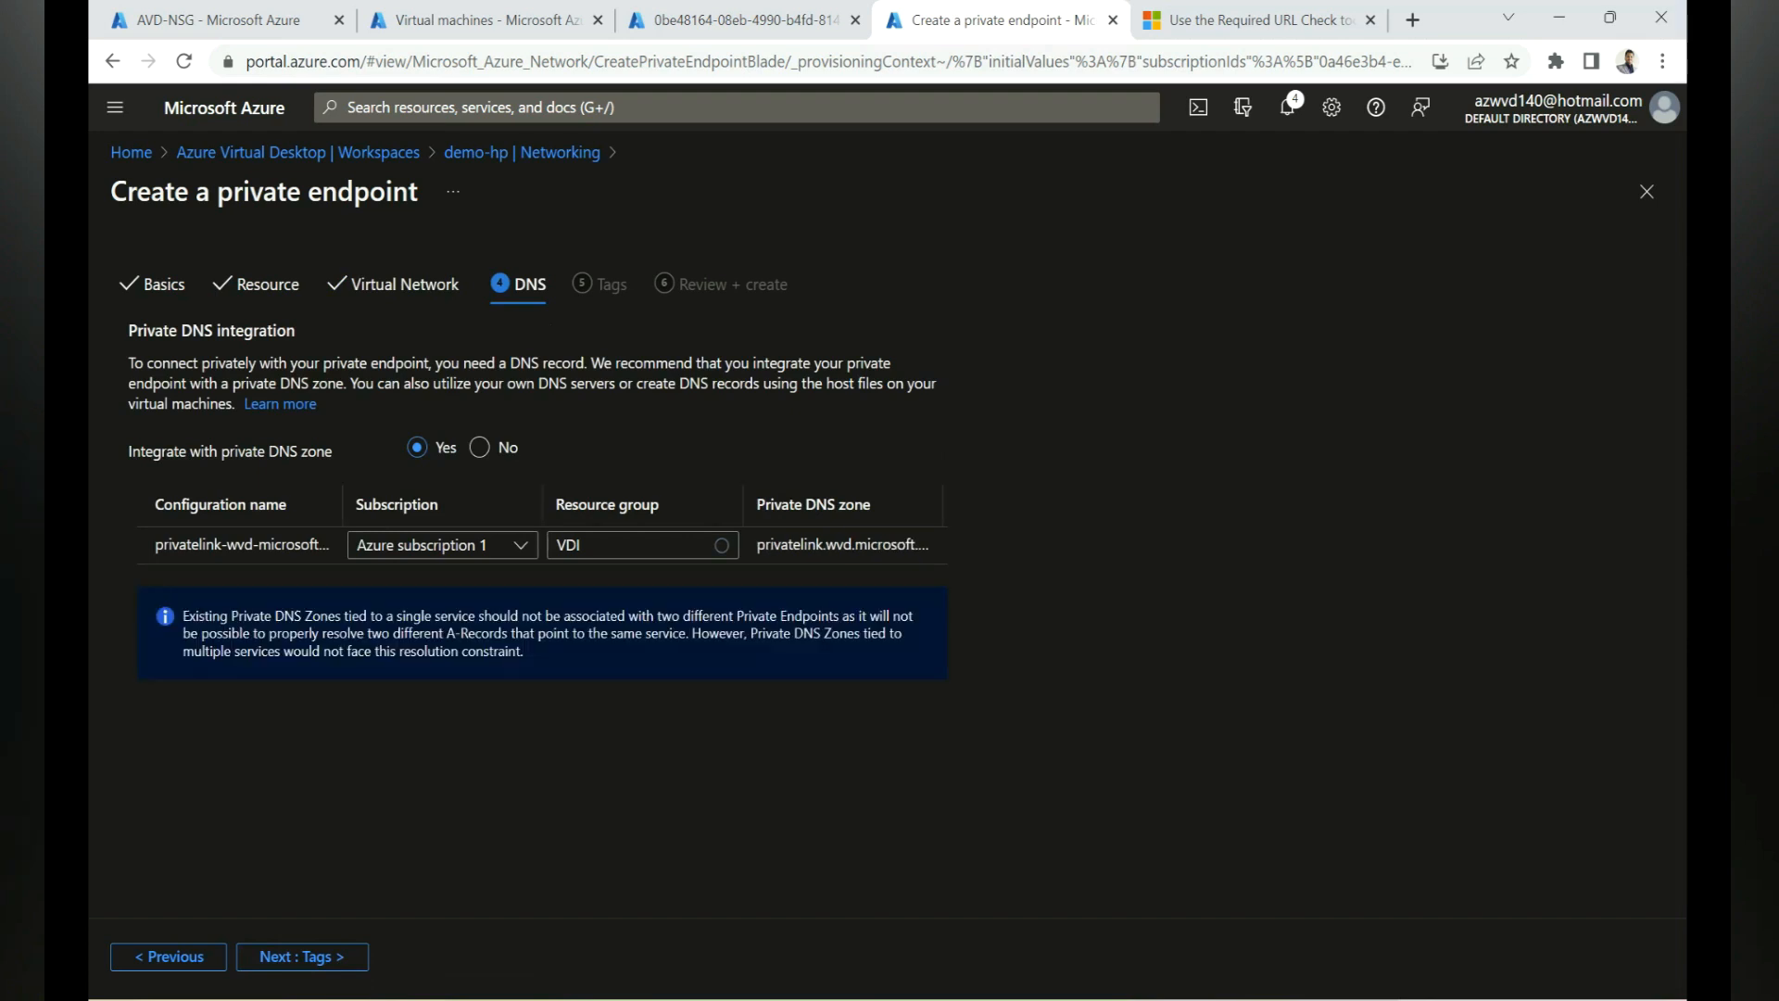
Keep the private DNS zone integration in the VDI resource group, add no tags and create the ws-global private endpoint
{"action": "left_click", "coordinate": [302, 956]}
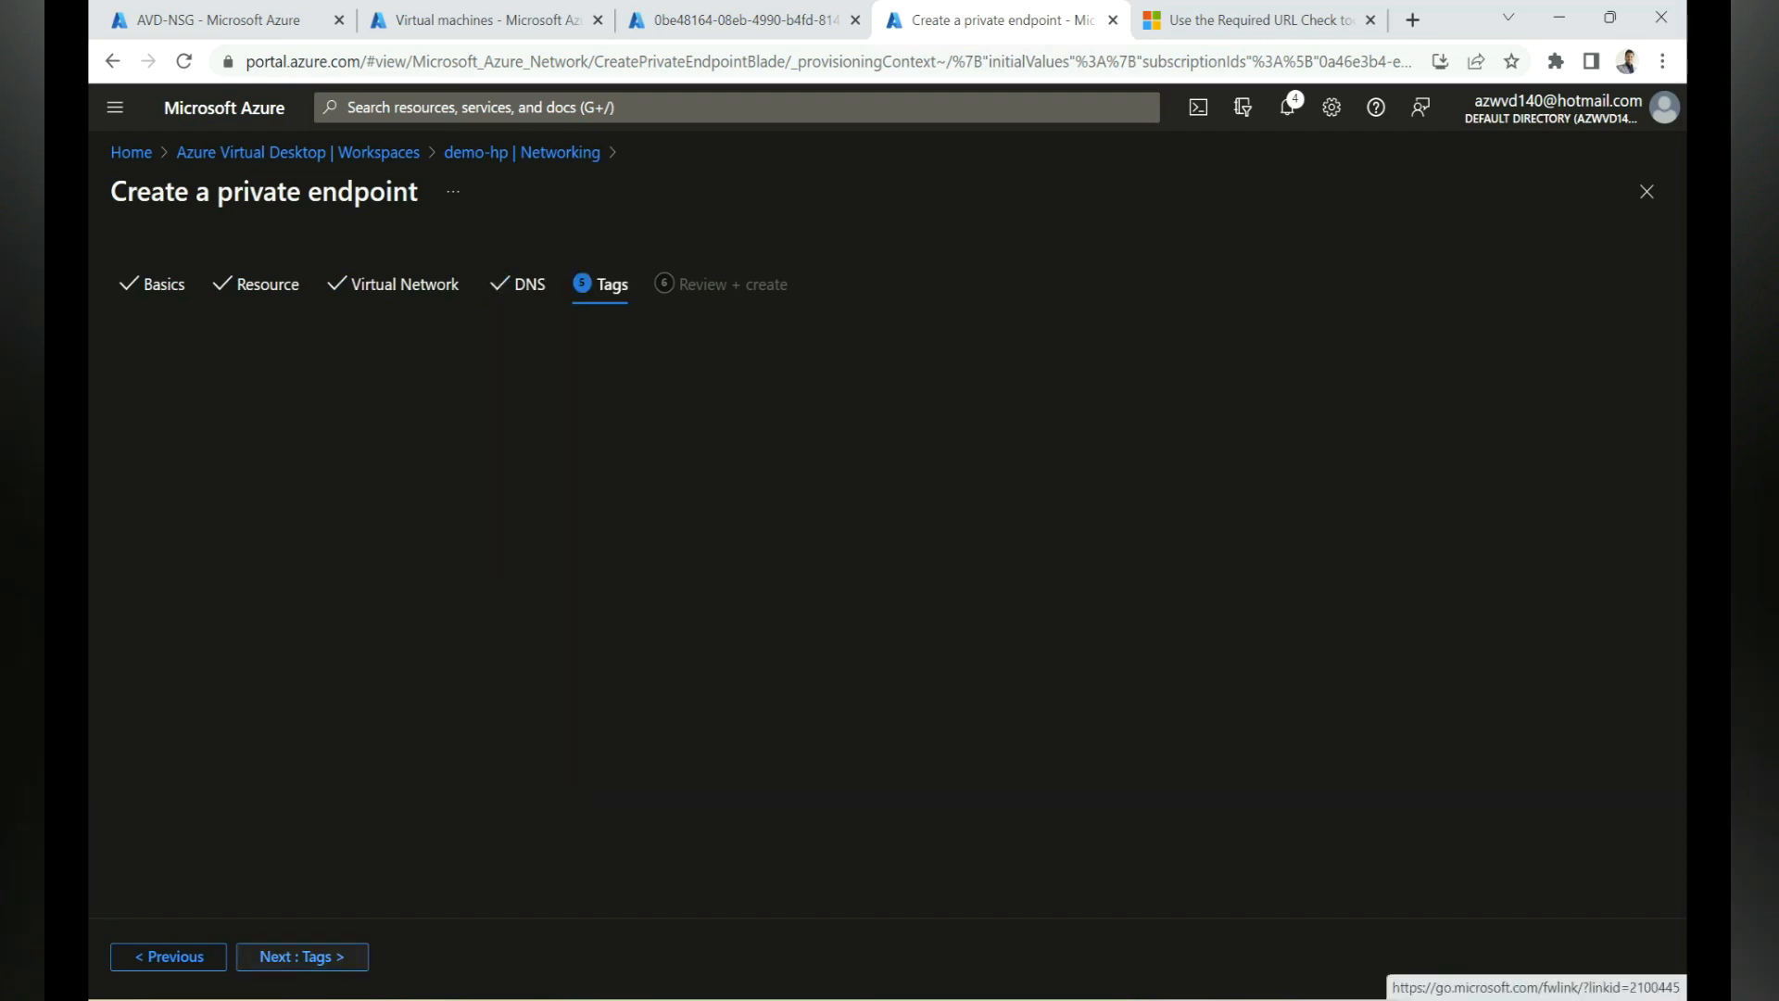
{"action": "left_click", "coordinate": [302, 956]}
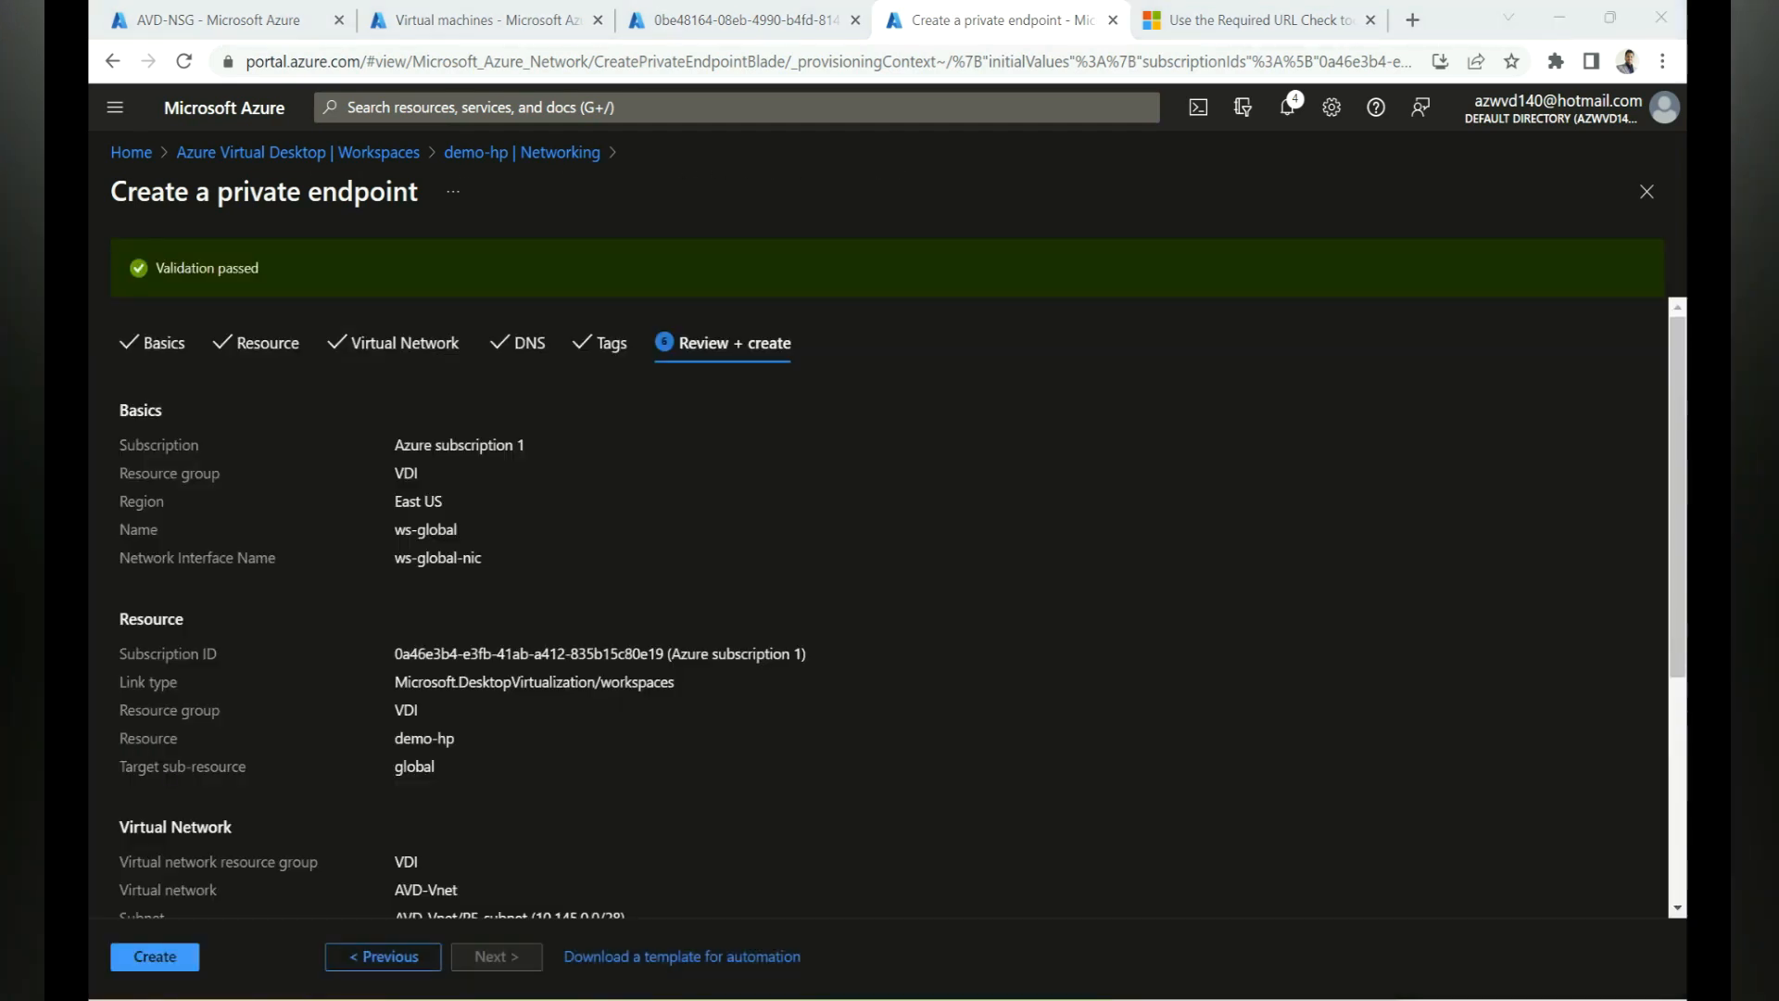
{"action": "left_click", "coordinate": [155, 956]}
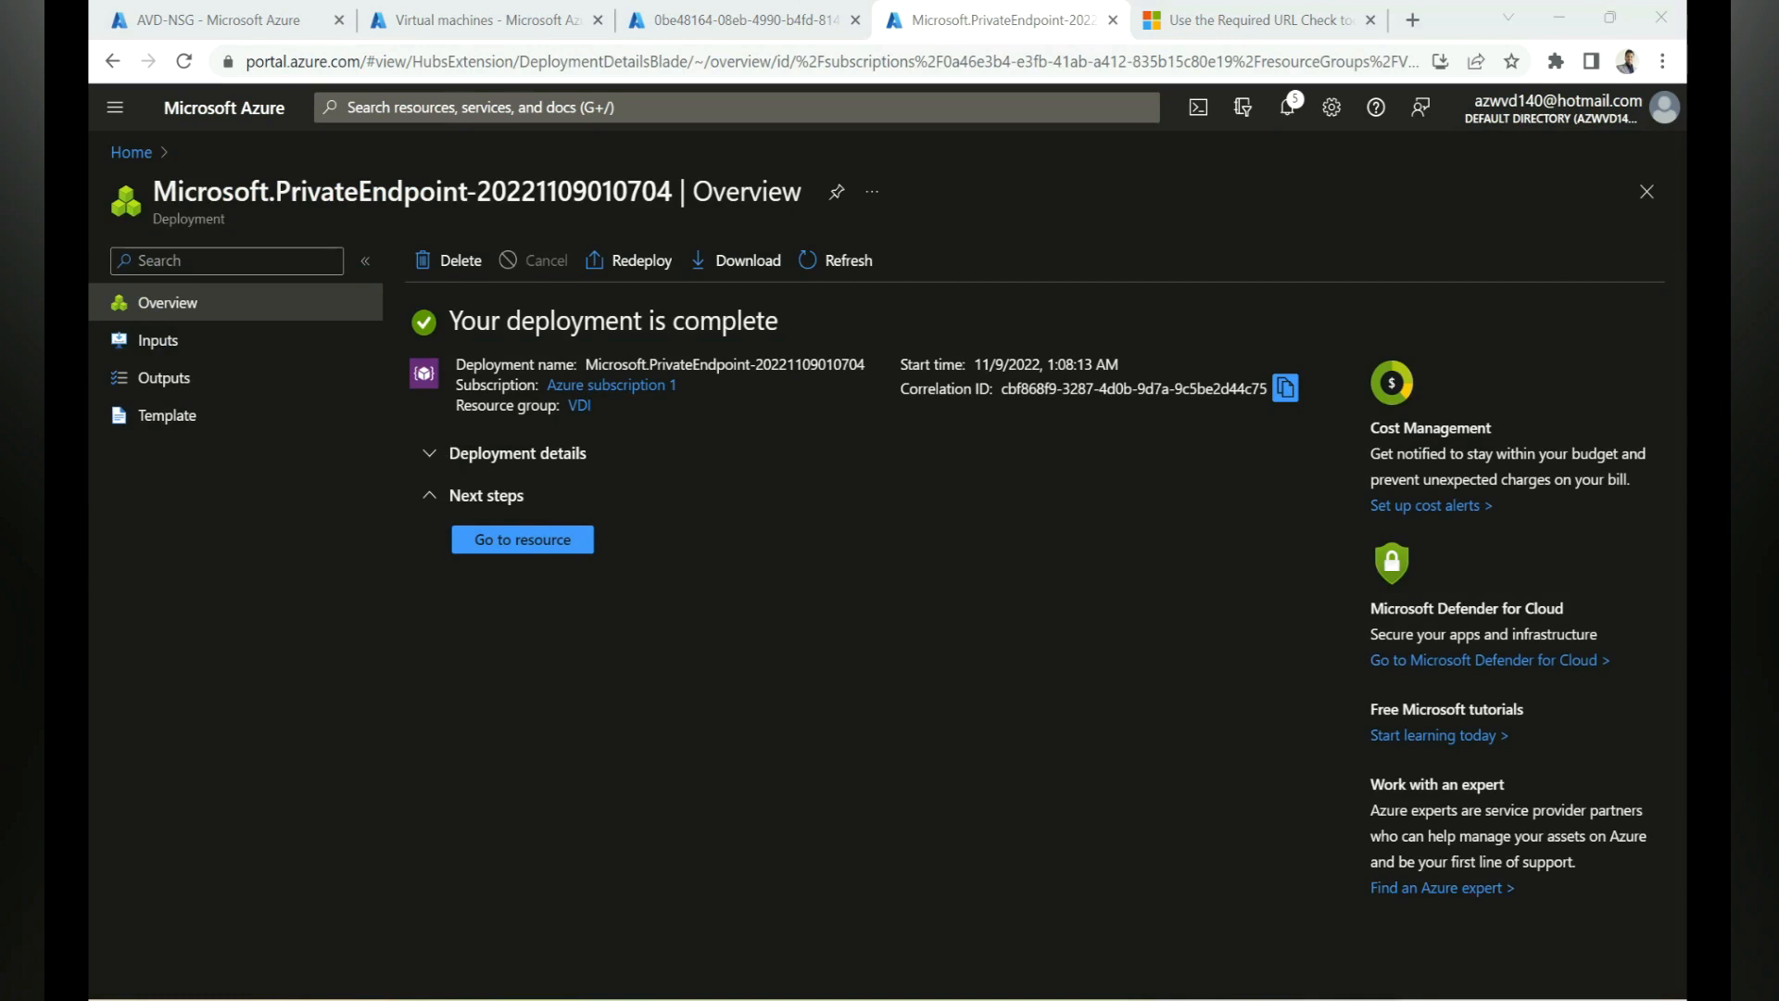
Switch to Microsoft Whiteboard, trace the on-premises to gateway connections with two red curves on the Private Link diagram, and clear the markings
{"action": "key", "text": "alt+Tab"}
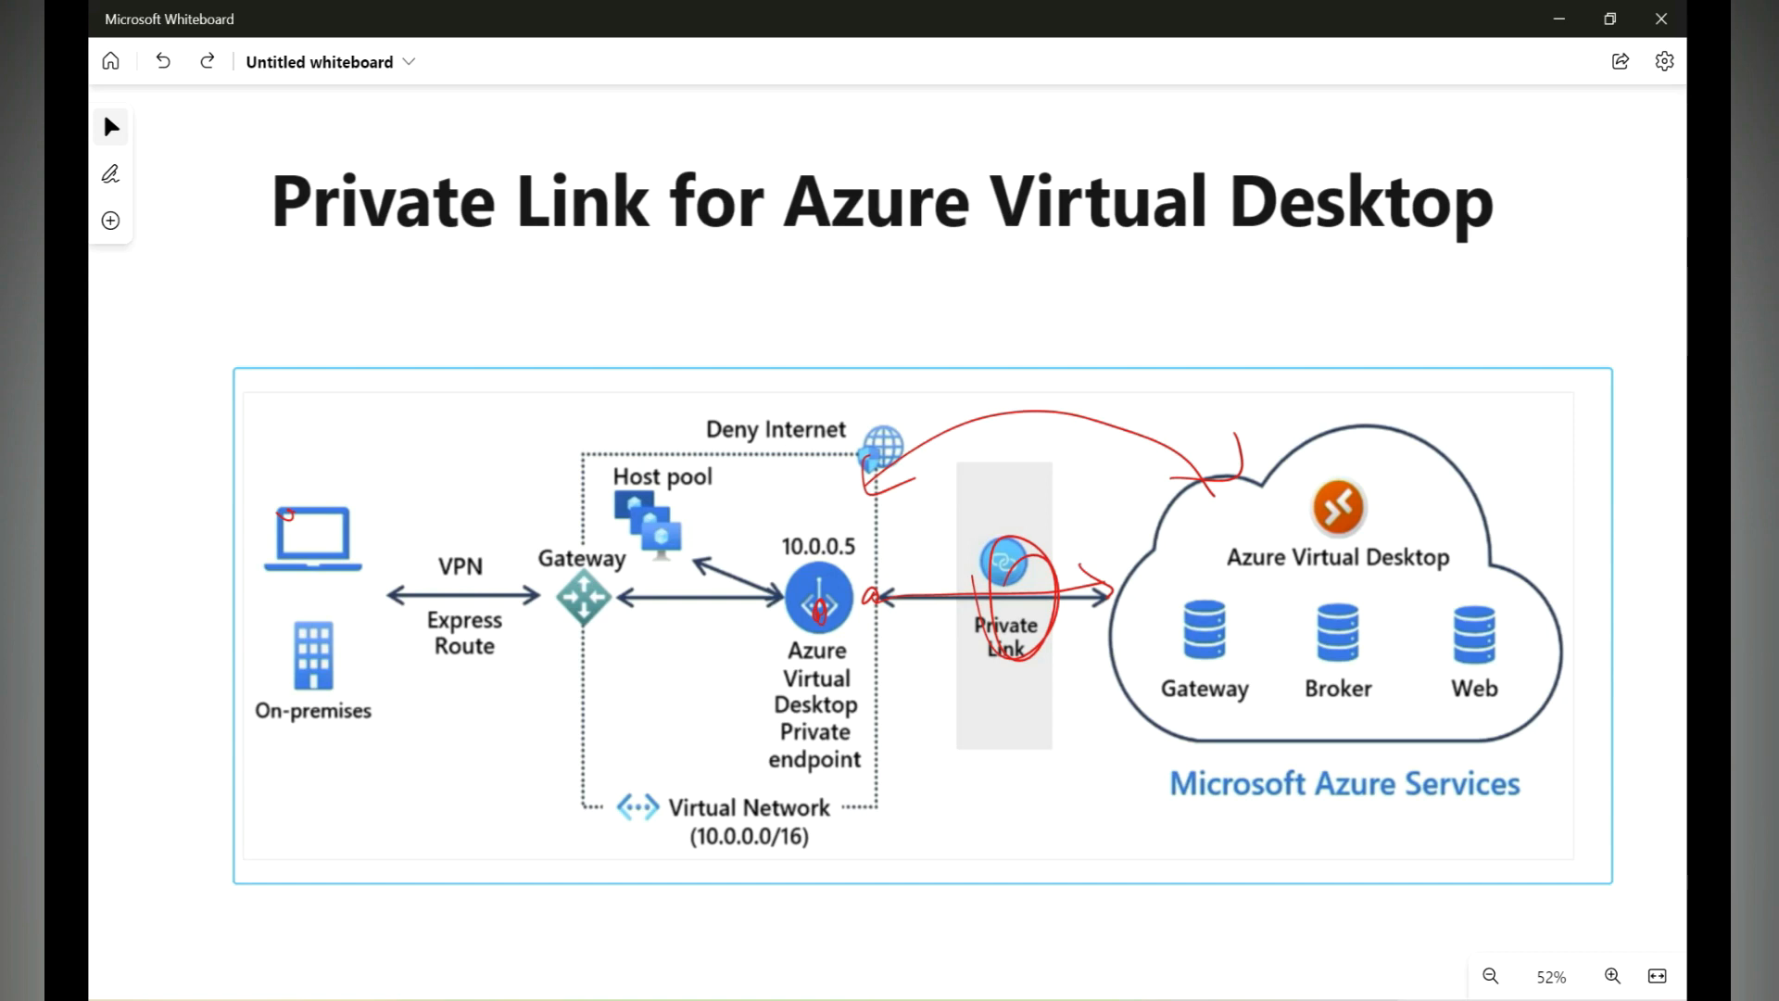
{"action": "left_click_drag", "start_coordinate": [301, 471], "coordinate": [631, 571]}
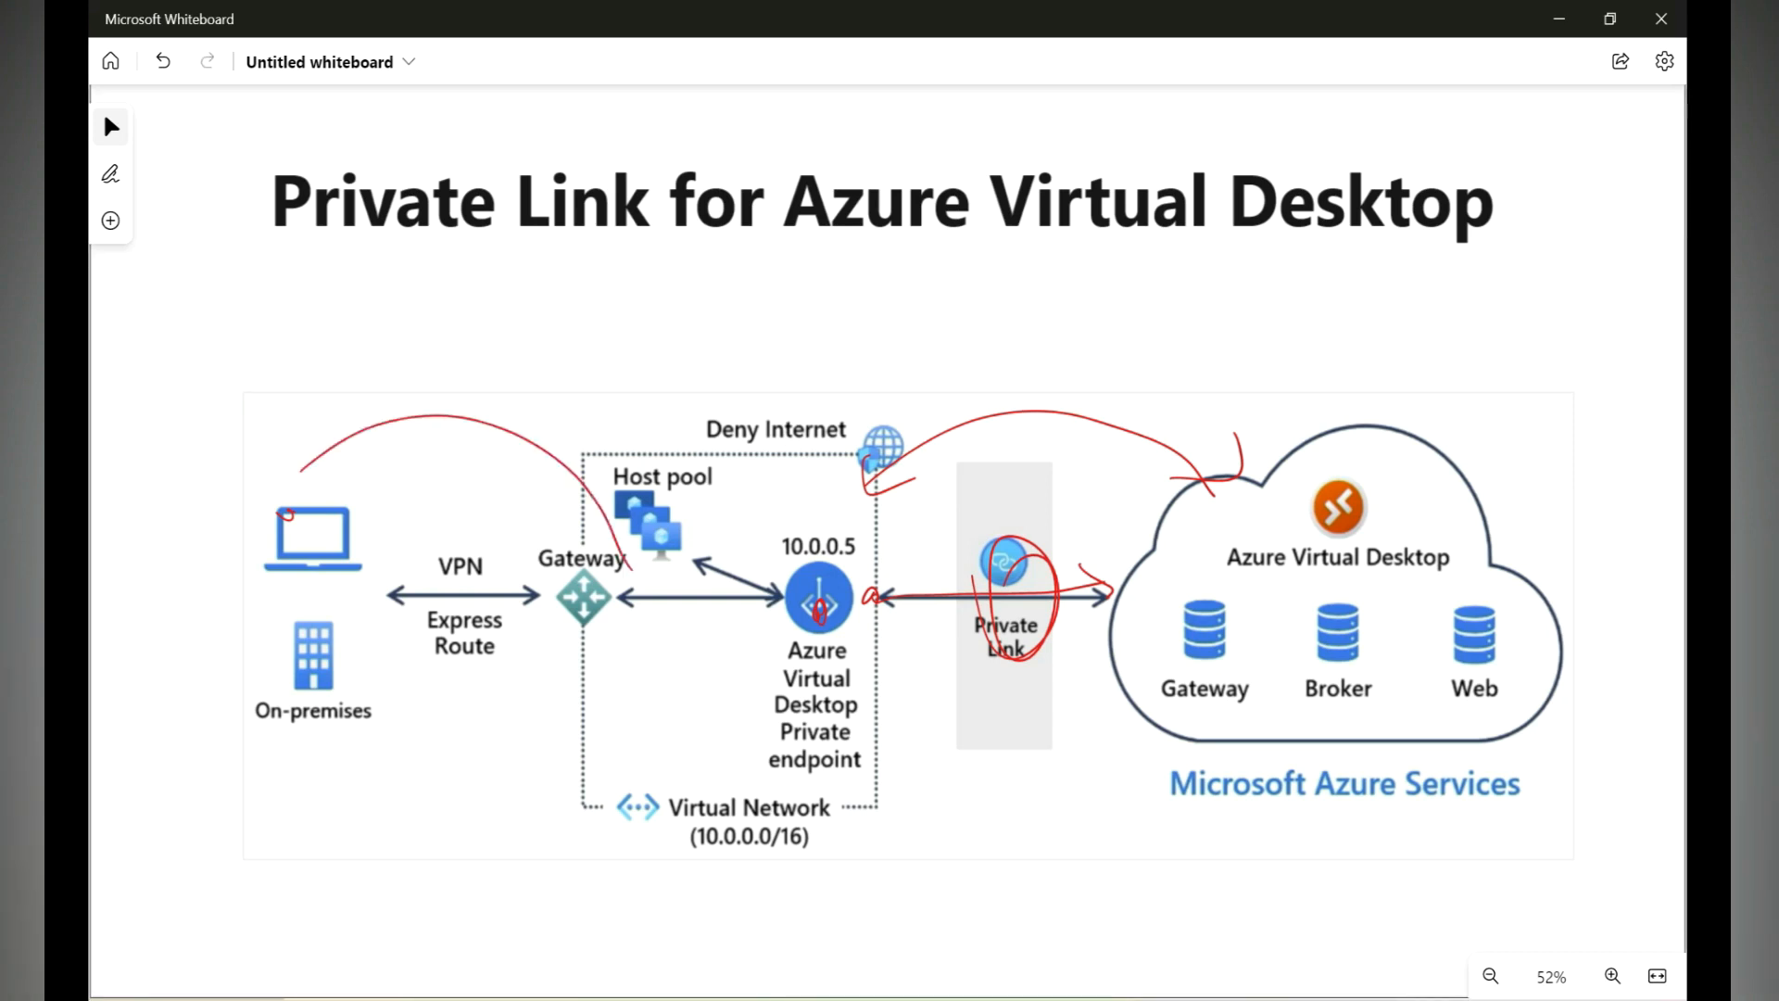
{"action": "left_click_drag", "start_coordinate": [300, 671], "coordinate": [645, 605]}
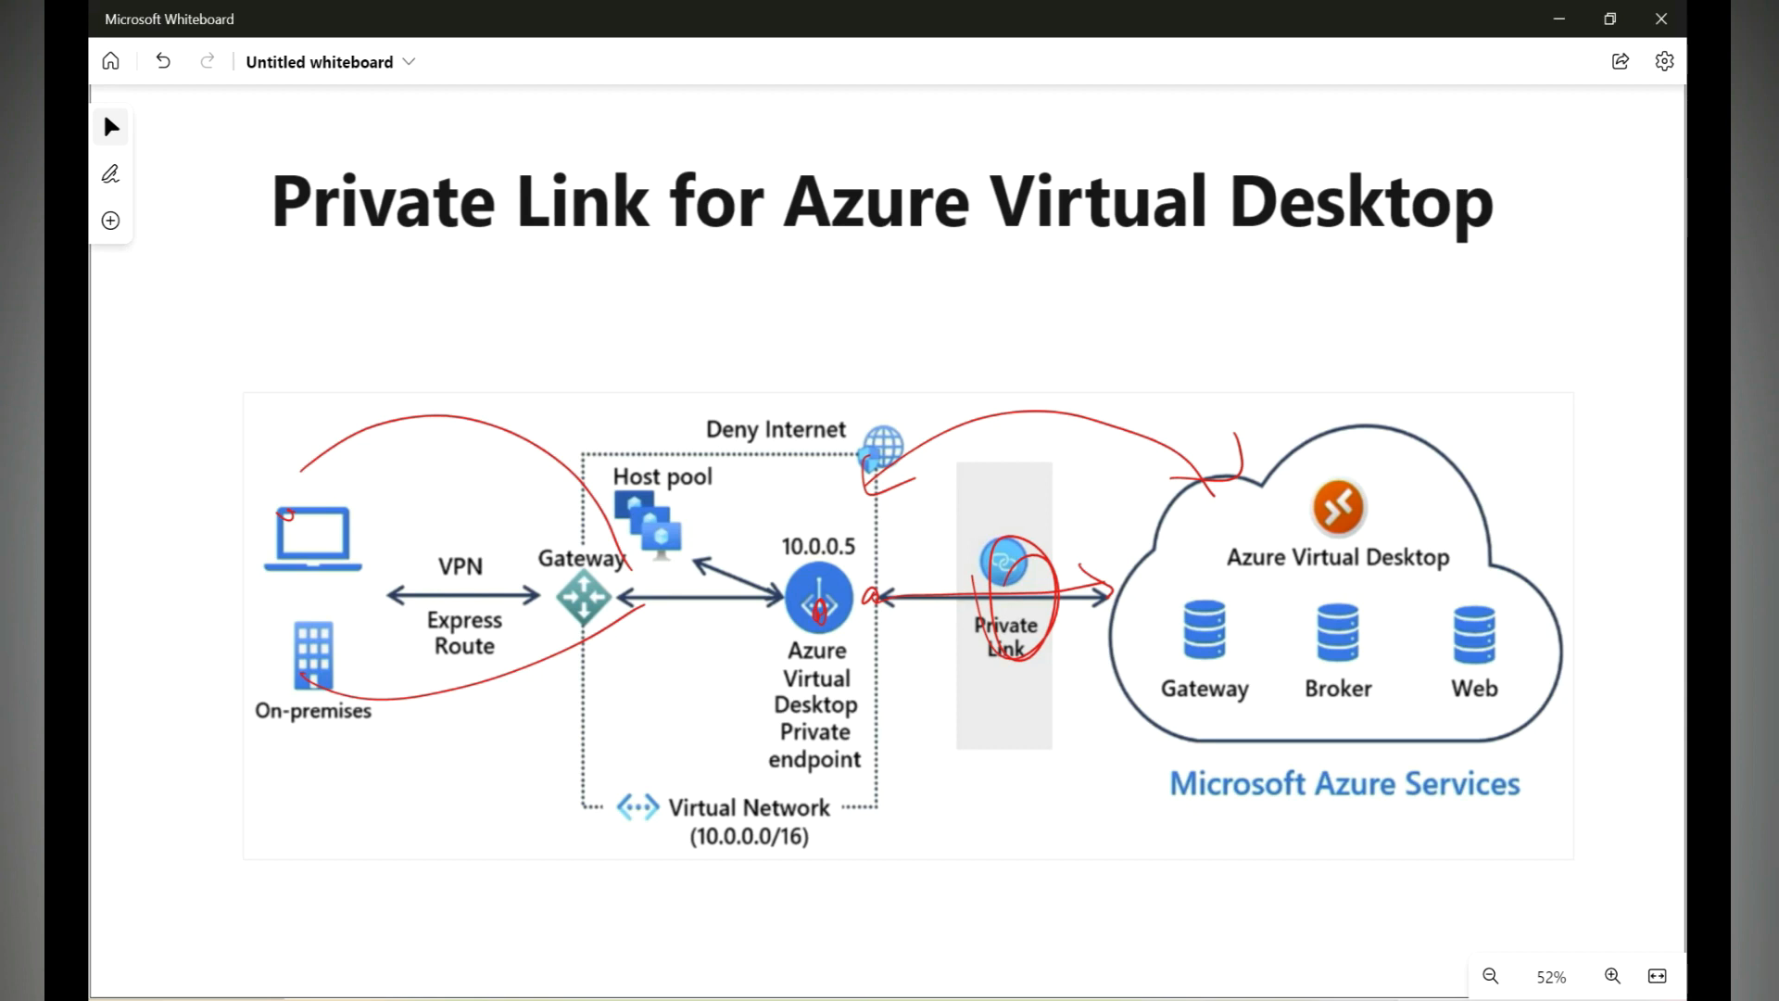
{"action": "key", "text": "ctrl+z"}
{"action": "key", "text": "Escape"}
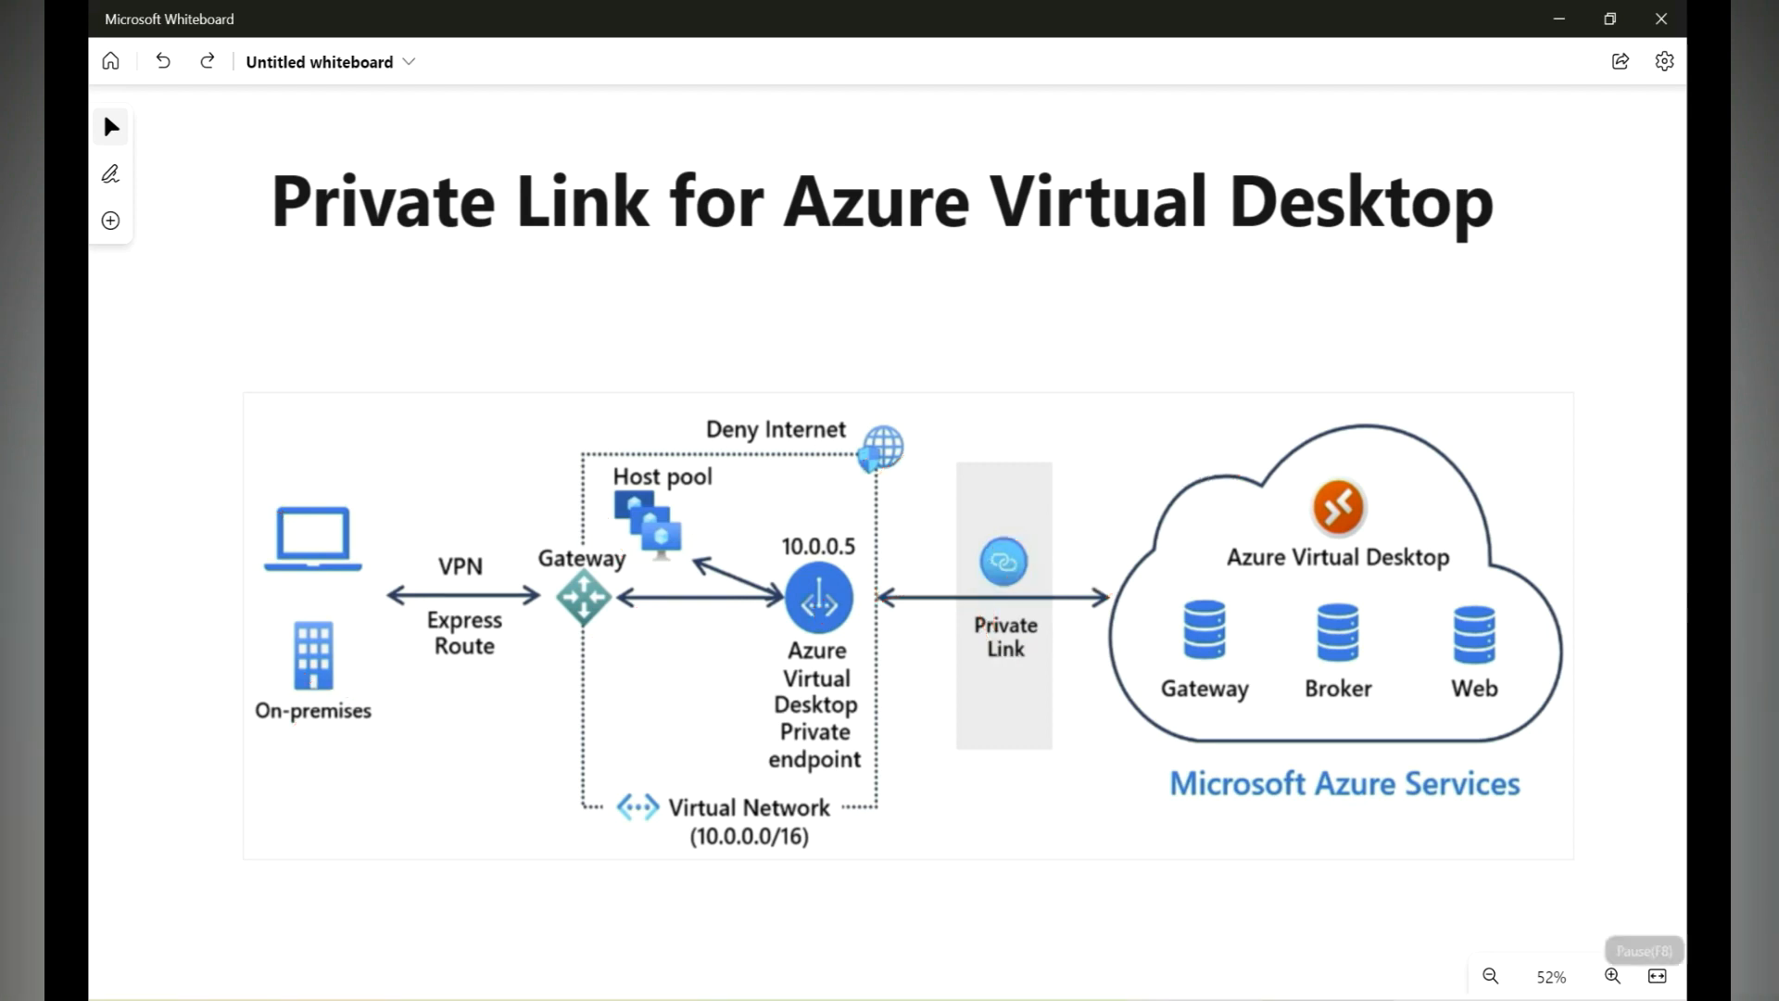